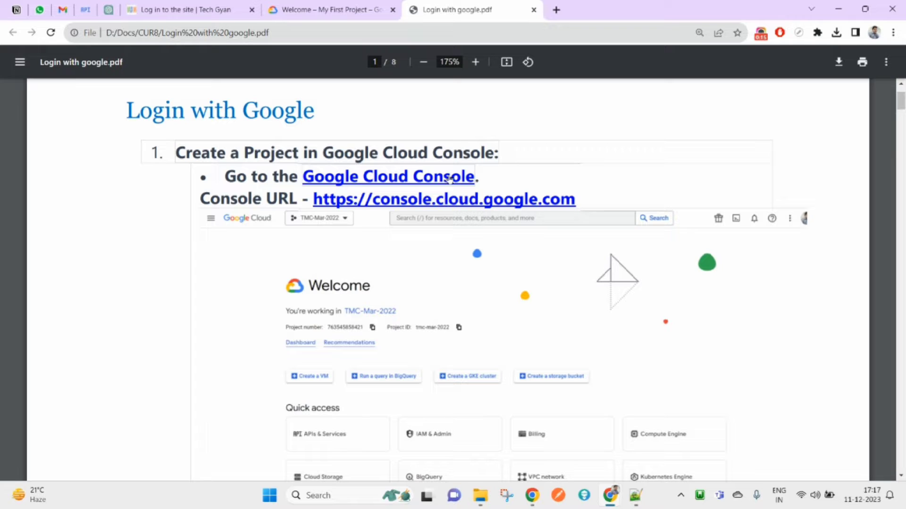
double_click(137, 118)
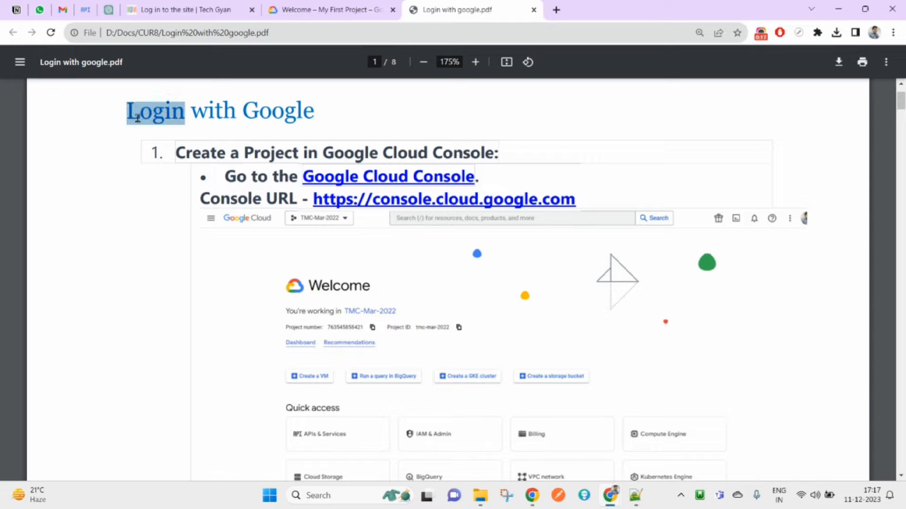
drag(330, 121, 122, 102)
click(369, 113)
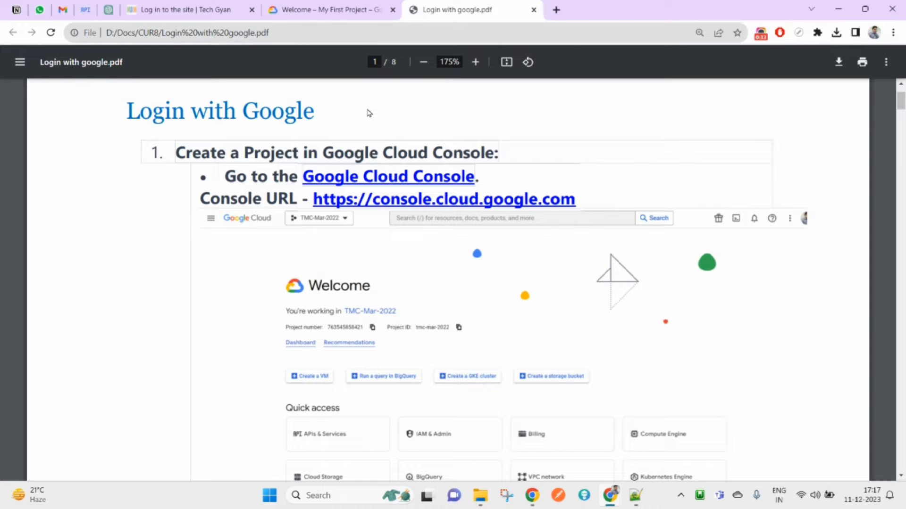
- Check the sign-in options on the Evelox LMS login page and reload it
click(206, 6)
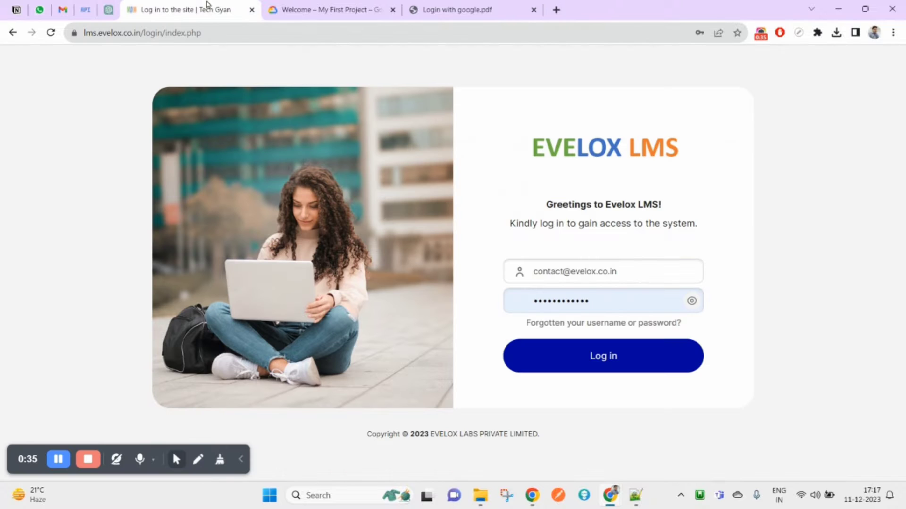
right_click(475, 89)
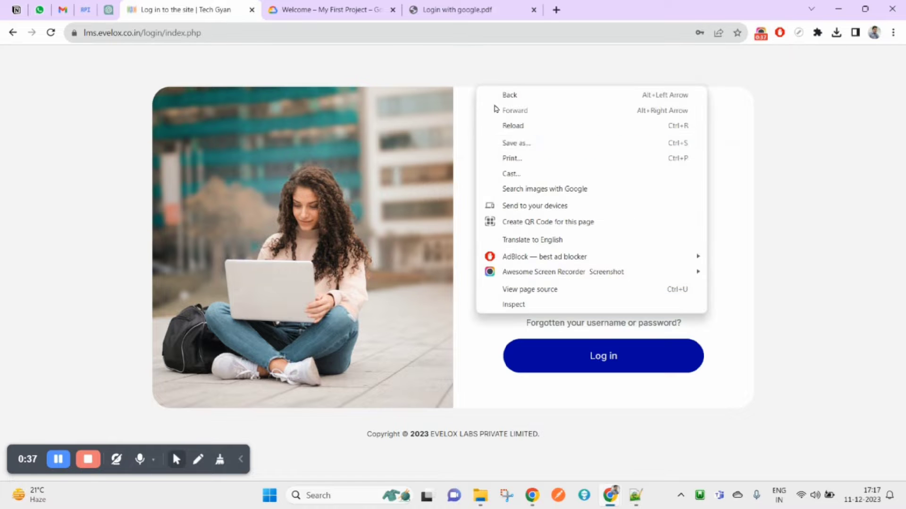
click(514, 142)
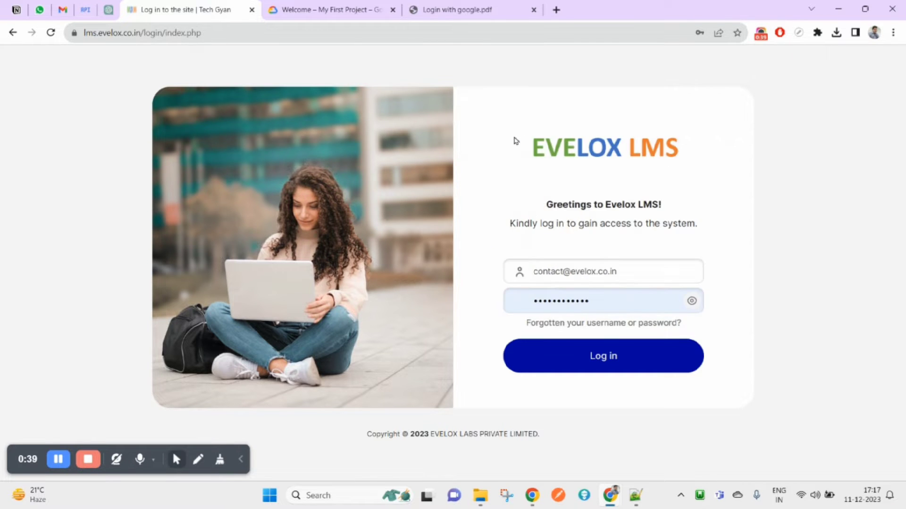
click(899, 8)
right_click(509, 120)
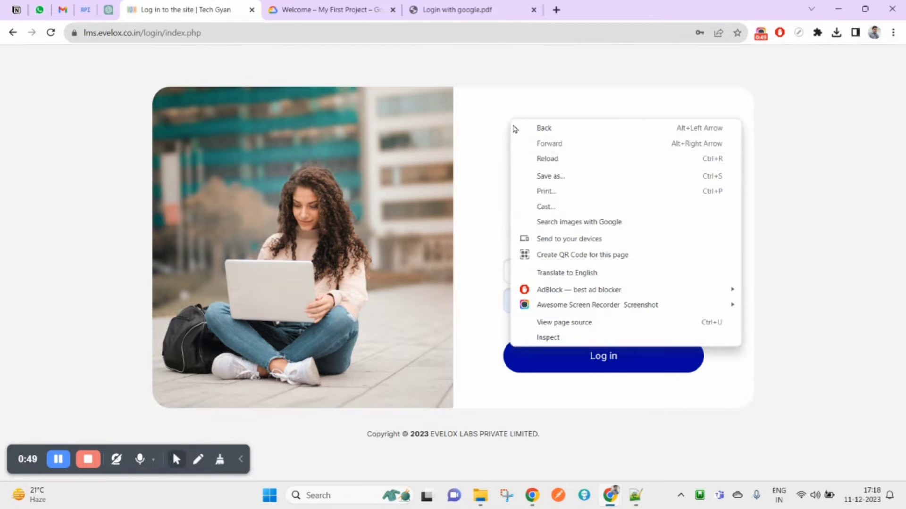
click(556, 159)
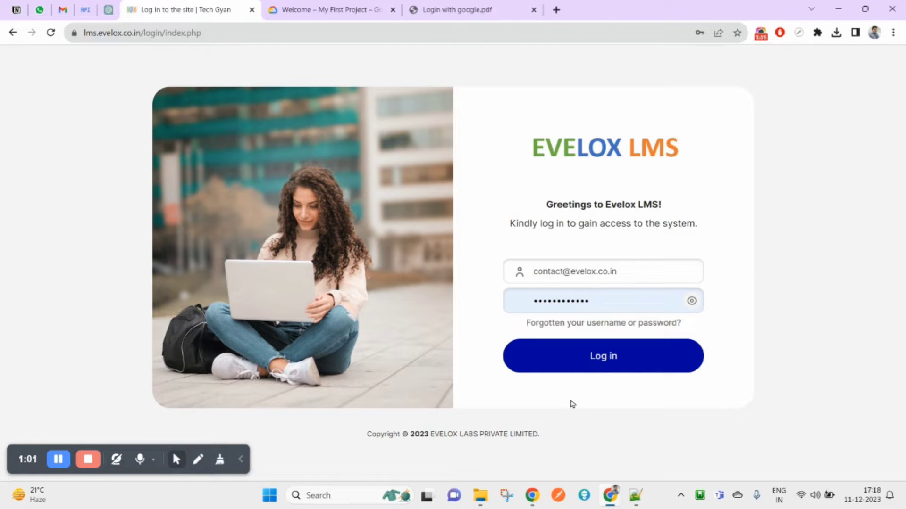
- Read the first instruction in Login with google.pdf and check which account is signed in to Google Cloud
click(471, 6)
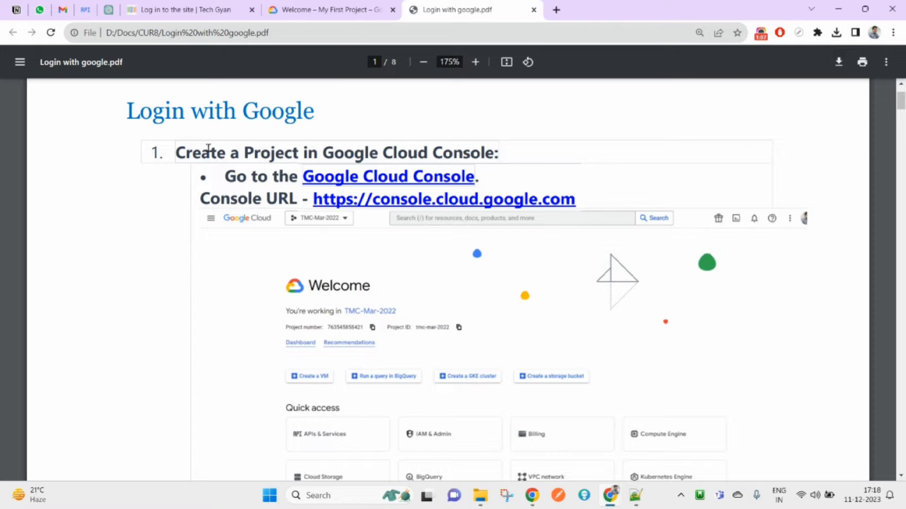
drag(176, 153, 491, 154)
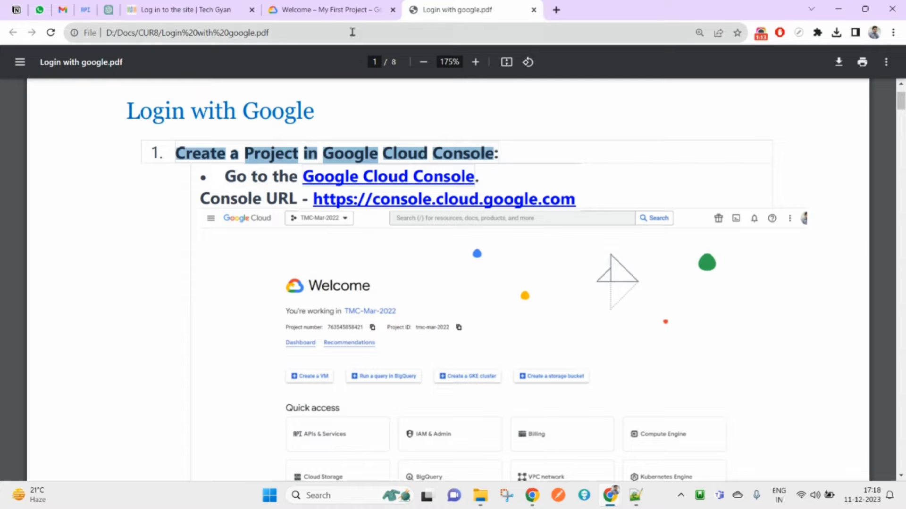
click(354, 9)
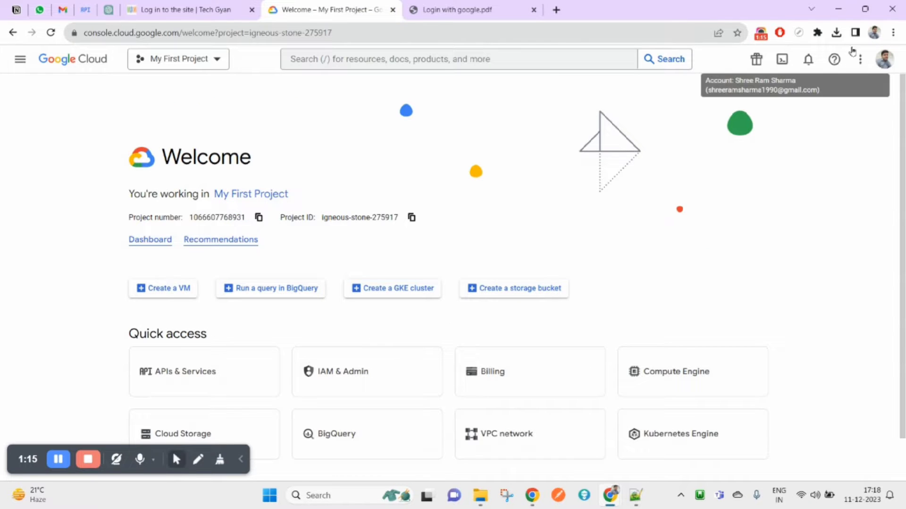
click(884, 61)
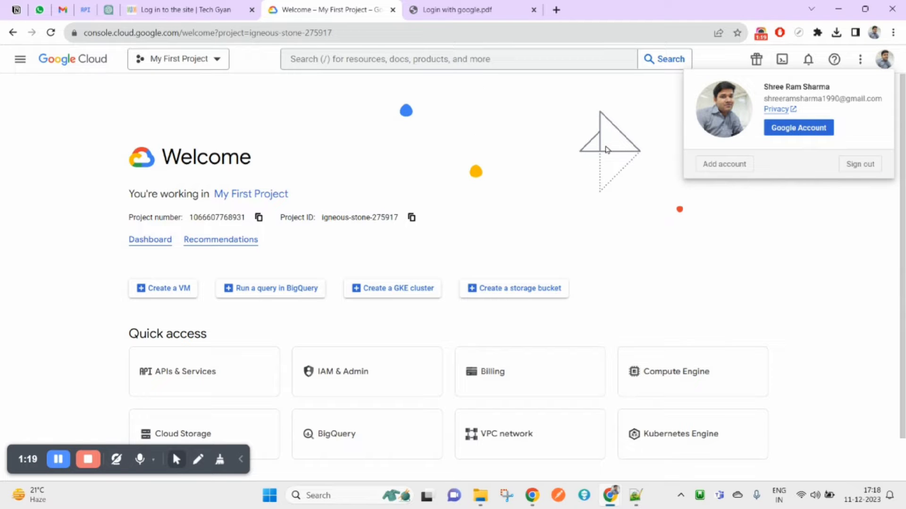
click(847, 259)
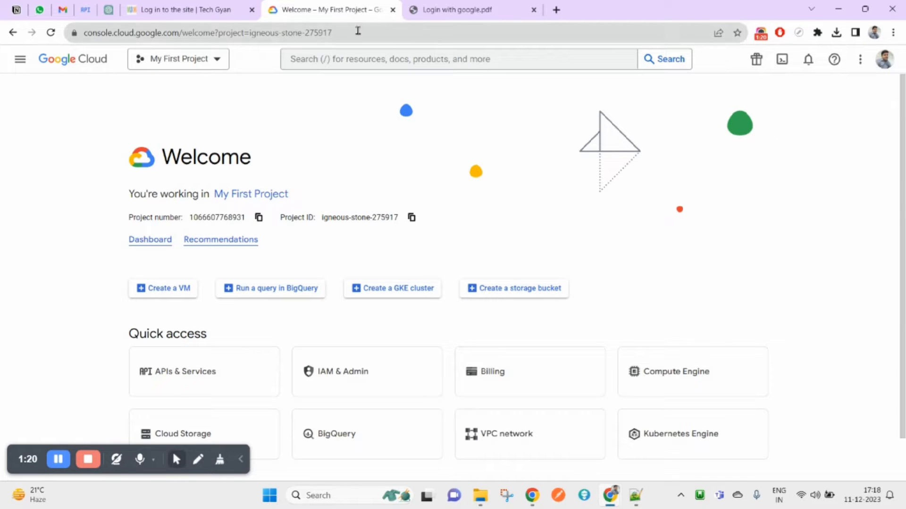
- Open the Google Cloud console from the console URL in Login with google.pdf and close the older console page
click(450, 7)
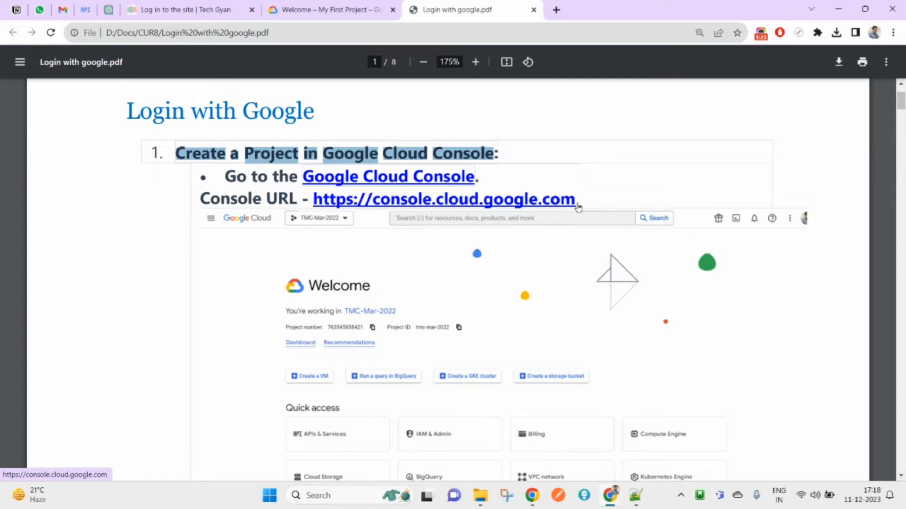
click(419, 201)
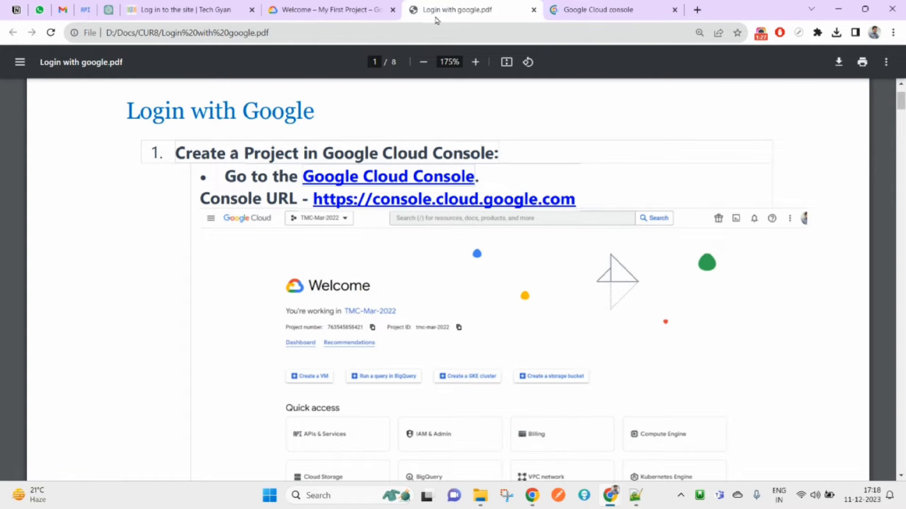
click(393, 10)
click(418, 4)
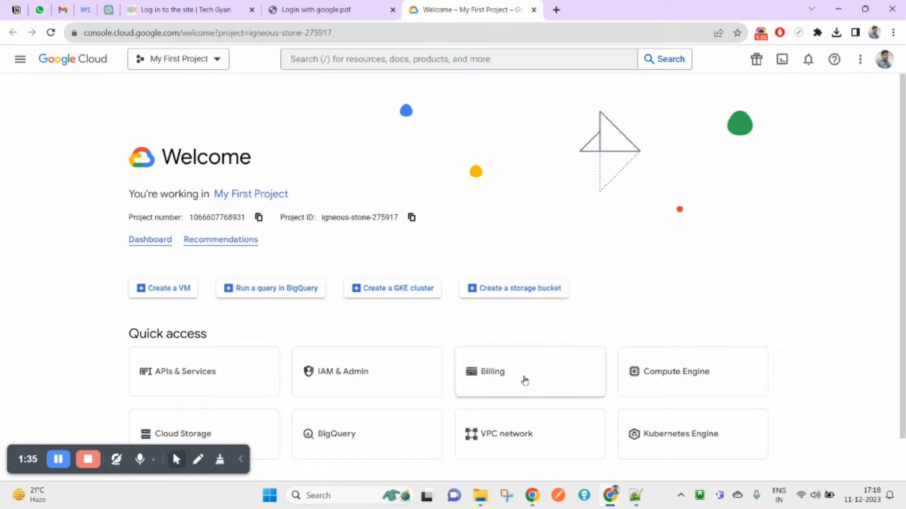
- Read the PDF guide's instruction on creating or selecting a project, and return to the Google Cloud console
click(329, 9)
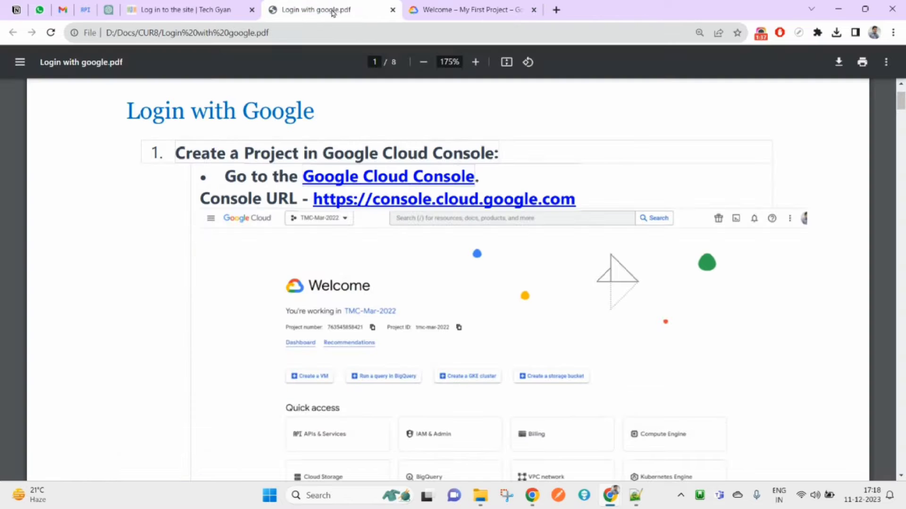
scroll(382, 376, down, 3)
scroll(382, 376, down, 3)
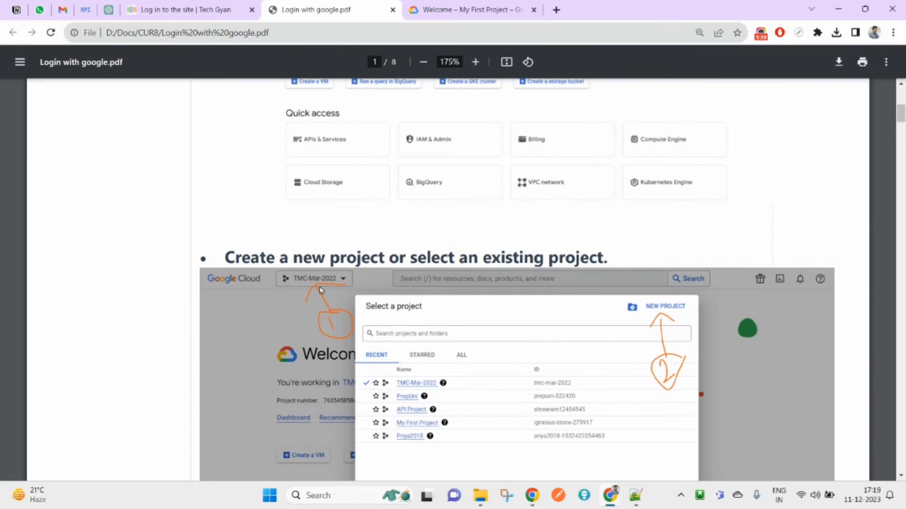
drag(222, 258, 595, 259)
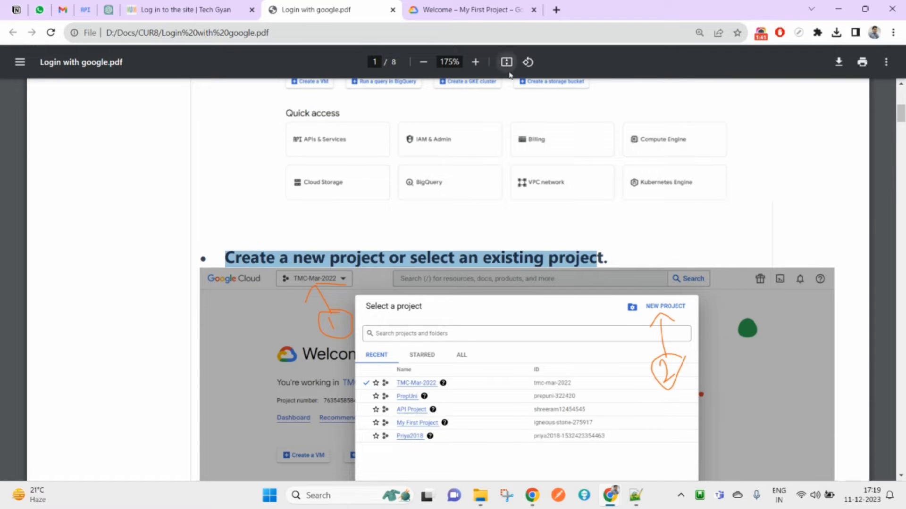
click(464, 6)
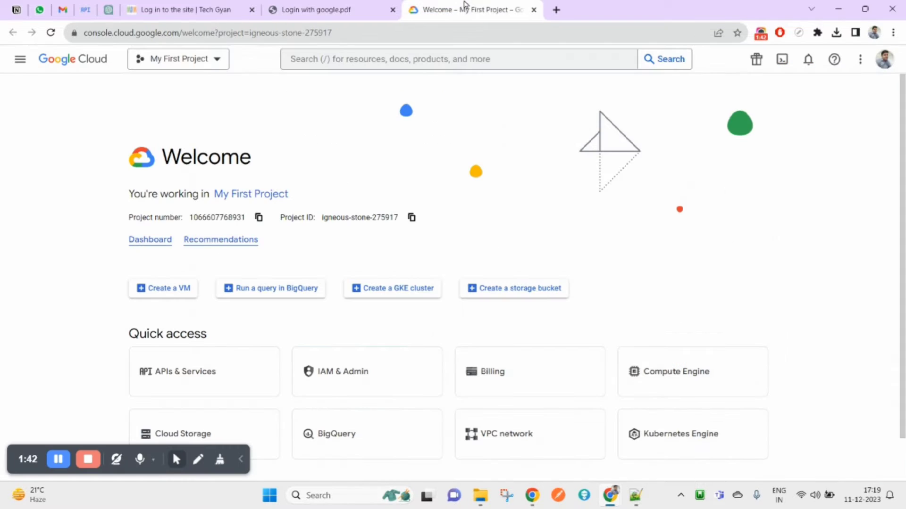
click(198, 66)
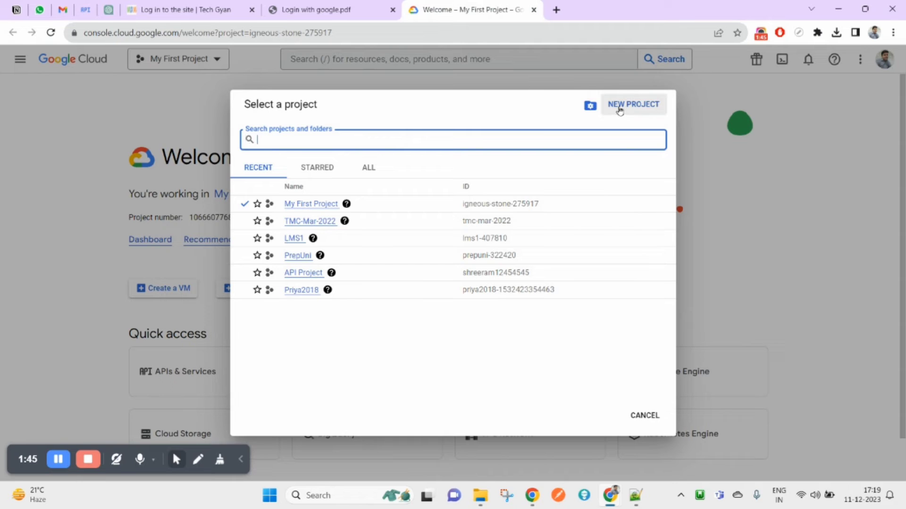
click(647, 416)
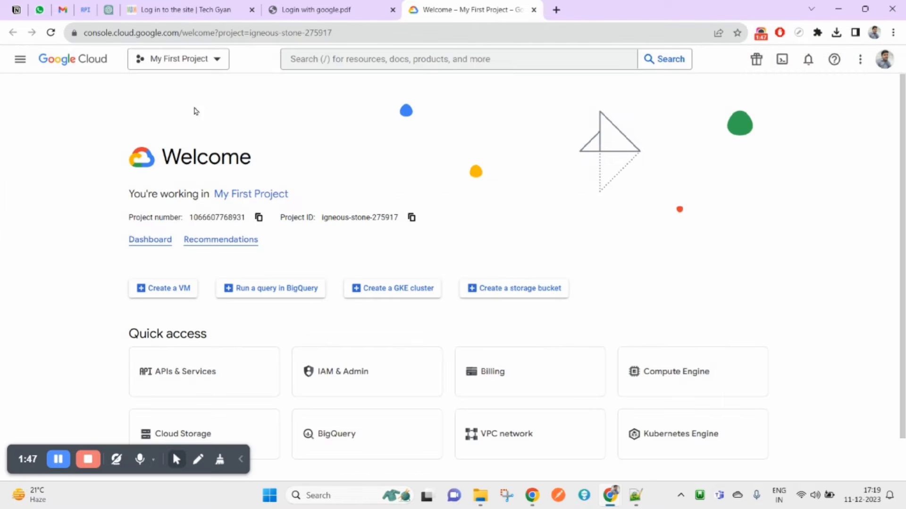
click(189, 59)
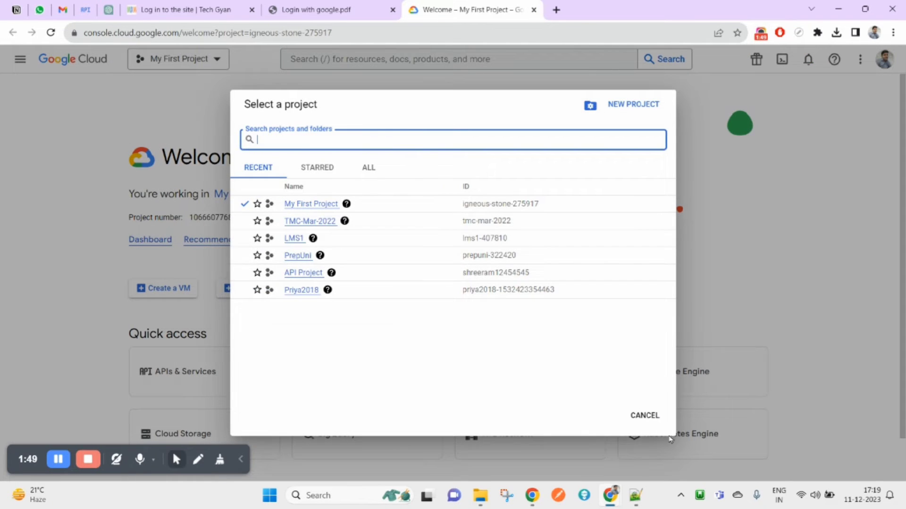
click(647, 416)
- Create a new Google Cloud project named lmslproject2
click(204, 65)
click(633, 108)
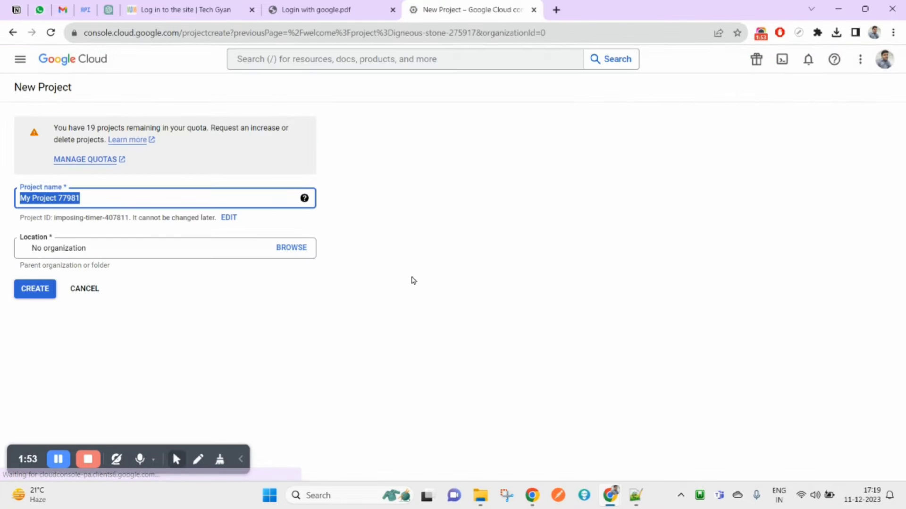
click(95, 198)
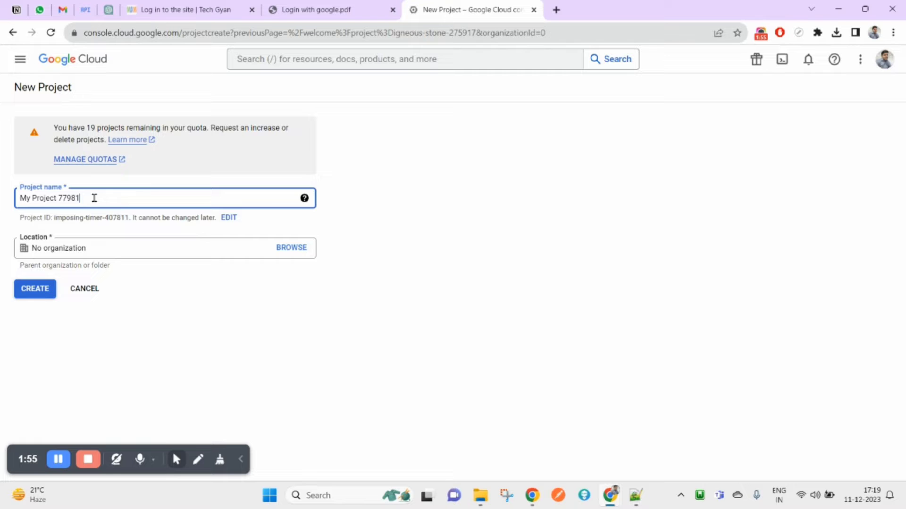
double_click(61, 199)
key(ctrl+a)
text(Ism)
key(BackSpace)
key(BackSpace)
text(msl)
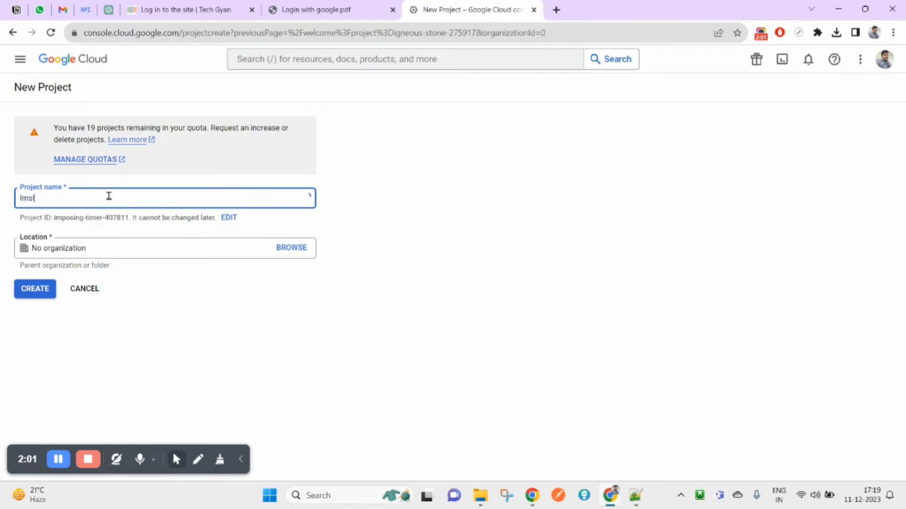
text(project2)
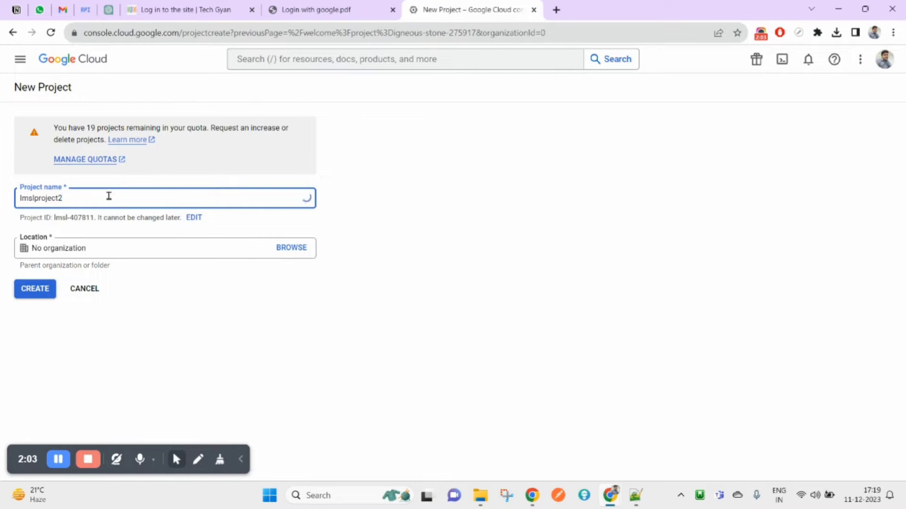
click(47, 294)
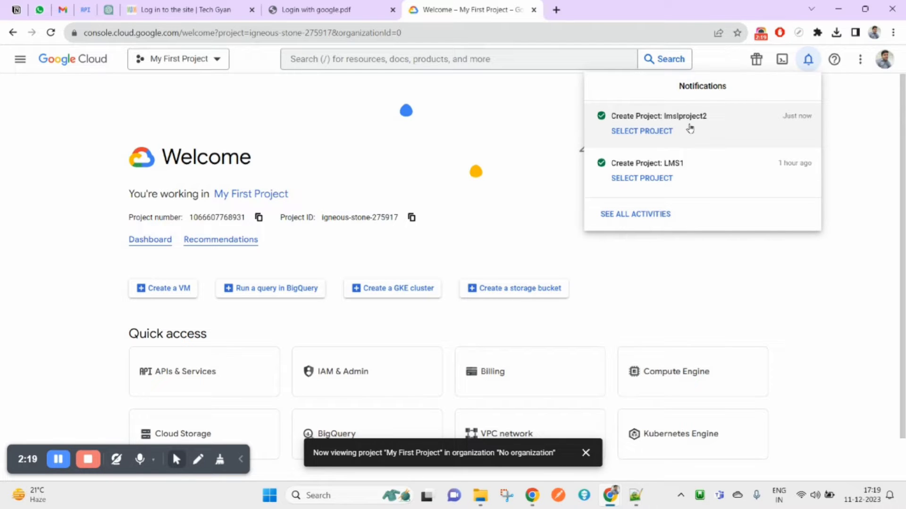
- Review the PDF guide's pages on naming the new project and selecting the newly created project
click(336, 9)
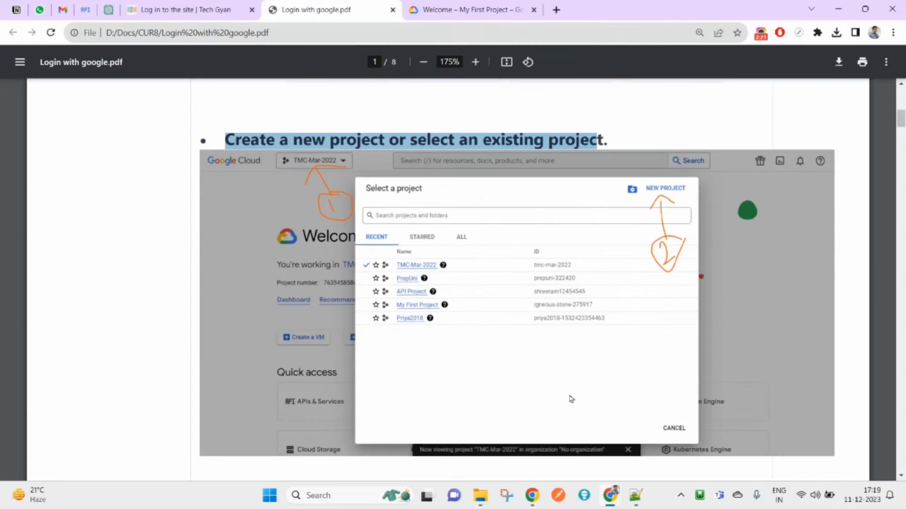
scroll(571, 399, down, 15)
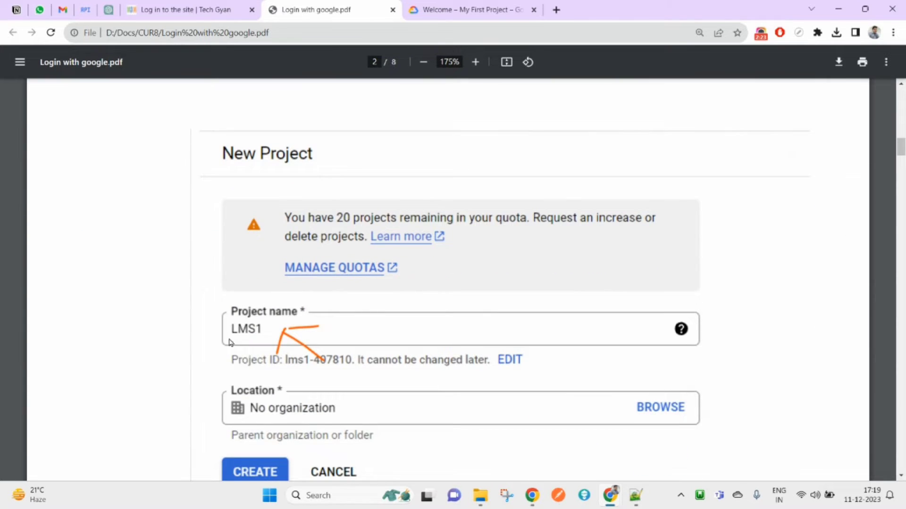
scroll(356, 313, up, 6)
scroll(374, 310, down, 10)
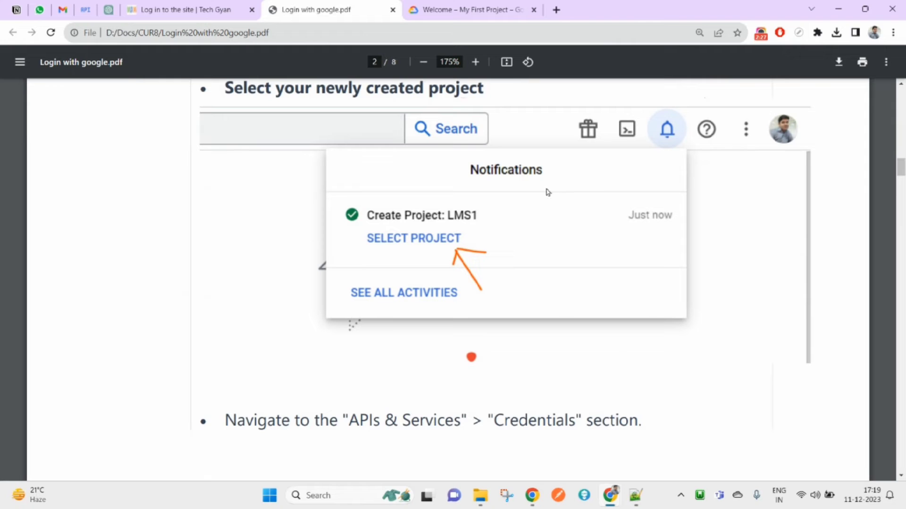
- Select the newly created lmslproject2 from the Google Cloud notifications and dismiss the notification list
click(520, 10)
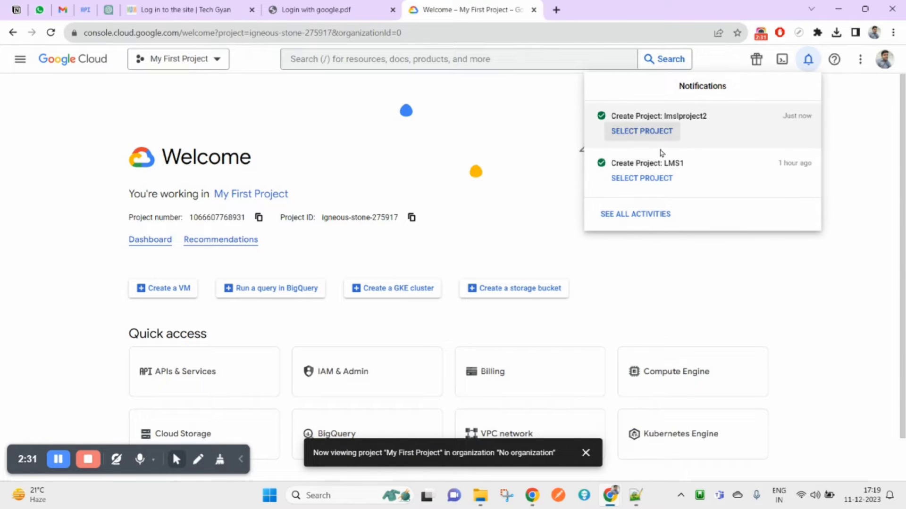
click(662, 132)
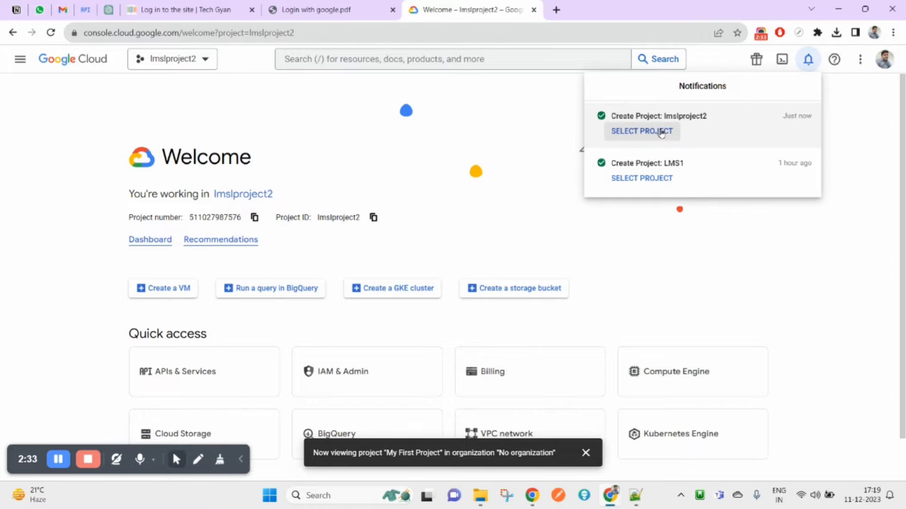
click(295, 105)
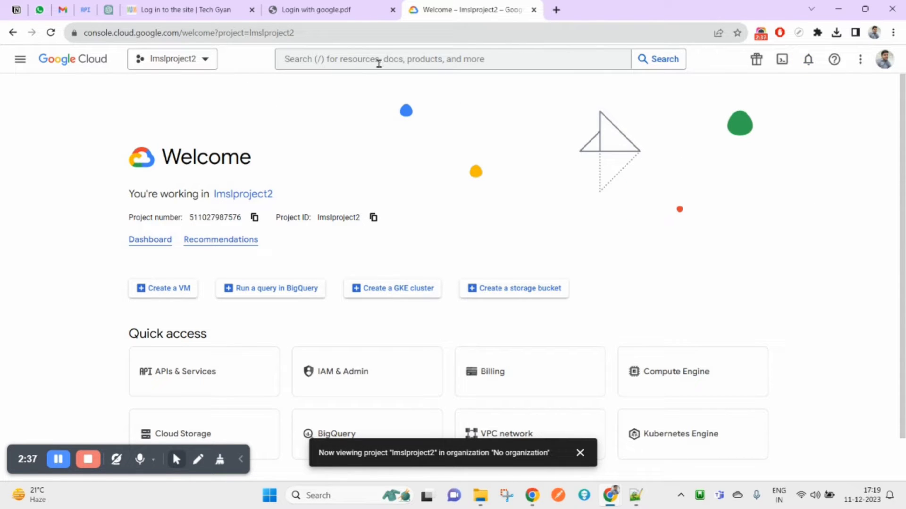
- Switch the active Google Cloud project to My First Project and back to lmslproject2
click(179, 60)
click(301, 222)
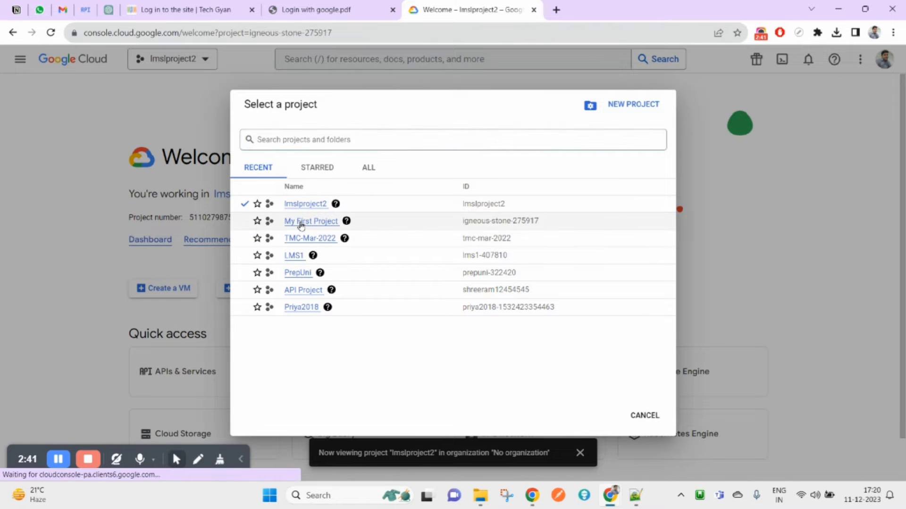
click(177, 60)
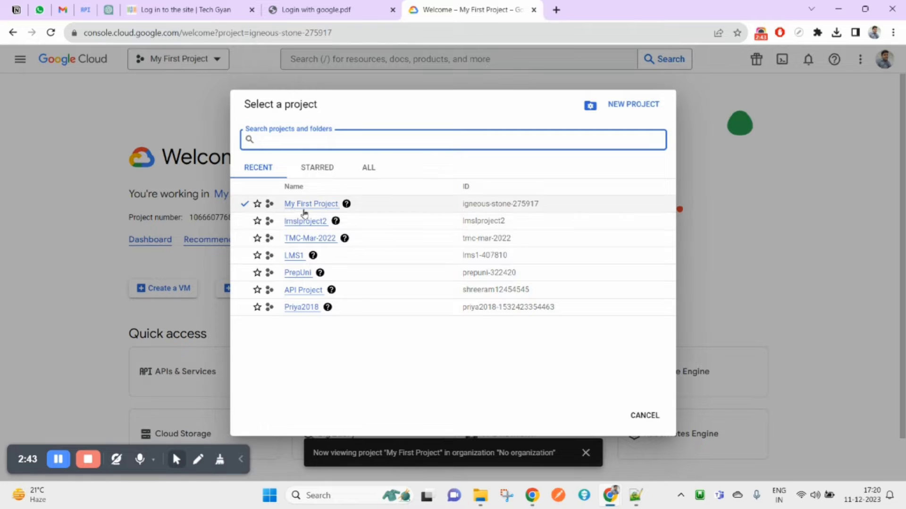
click(310, 222)
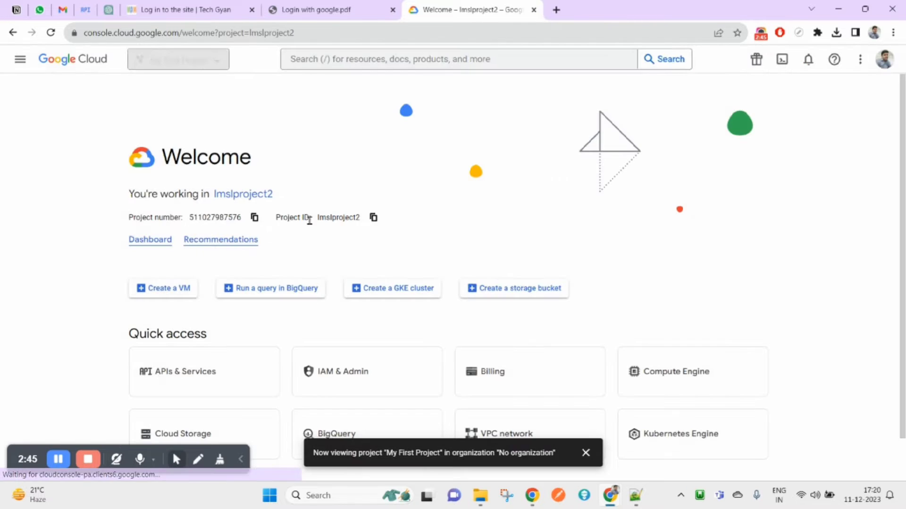
- Read the PDF guide's instruction on navigating to the Credentials section of APIs & Services
click(330, 6)
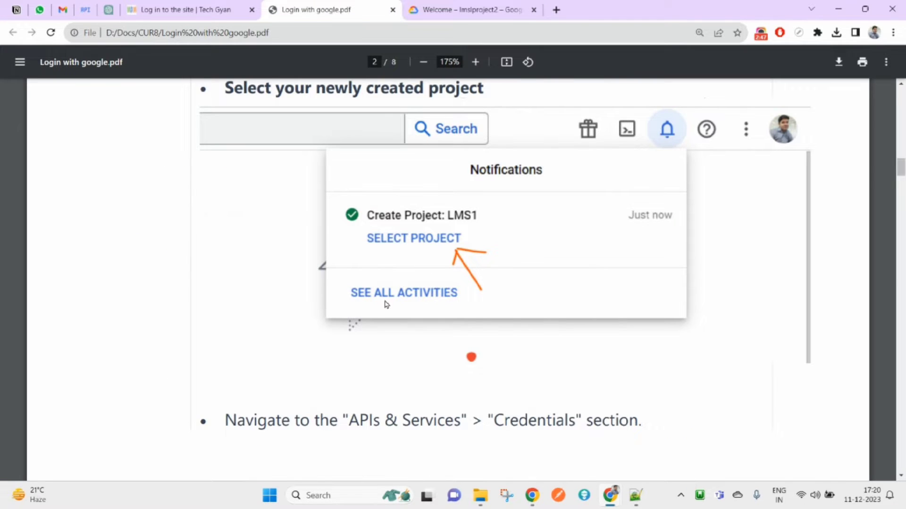
scroll(347, 405, down, 1)
scroll(552, 226, up, 4)
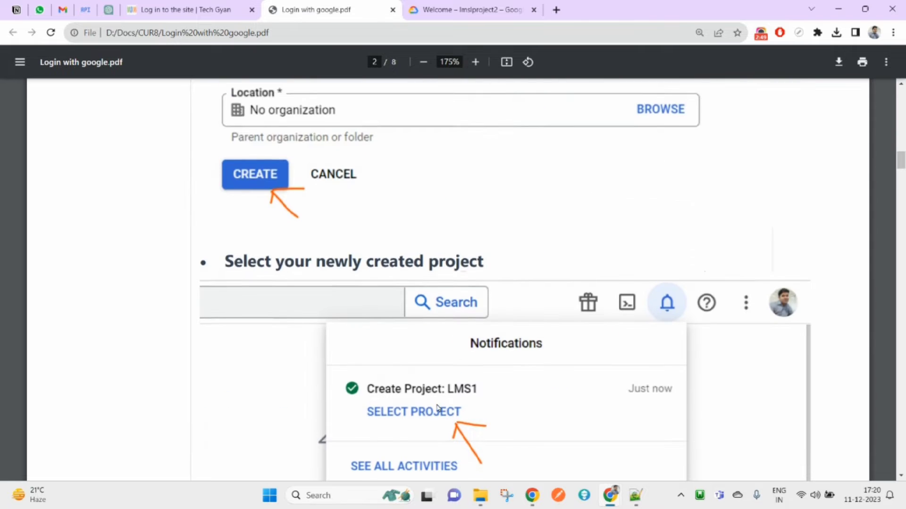
scroll(434, 412, down, 7)
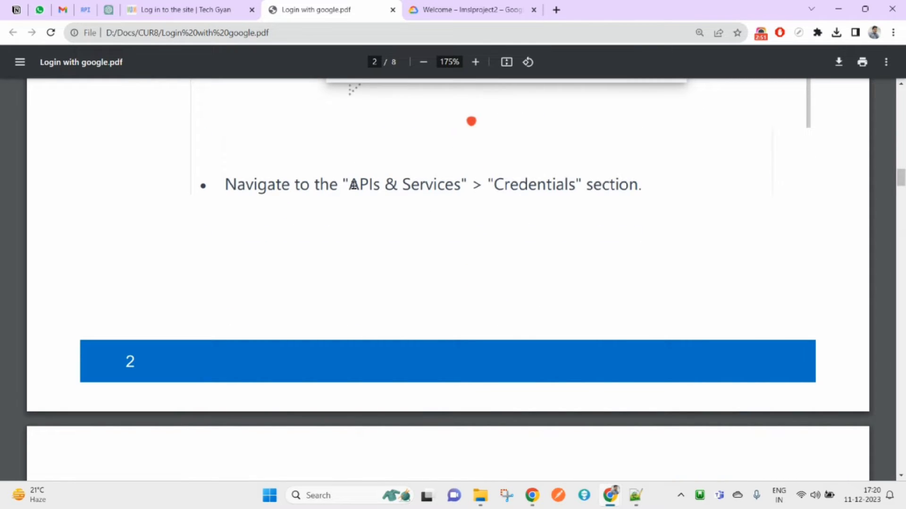
mouse_move(352, 185)
mouse_down()
mouse_move(457, 185)
mouse_move(349, 186)
mouse_up()
click(354, 183)
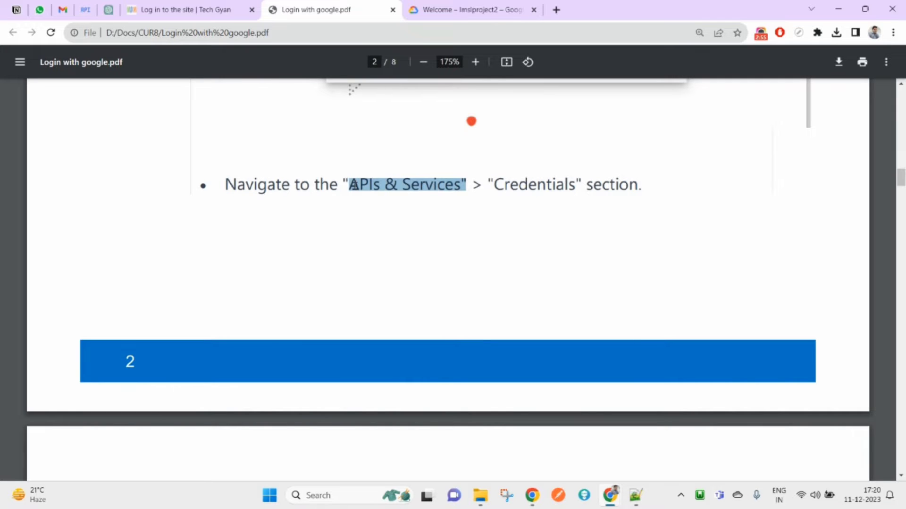
- Return to the Google Cloud console, open APIs & Services for lmslproject2, and dismiss the project notification
click(449, 7)
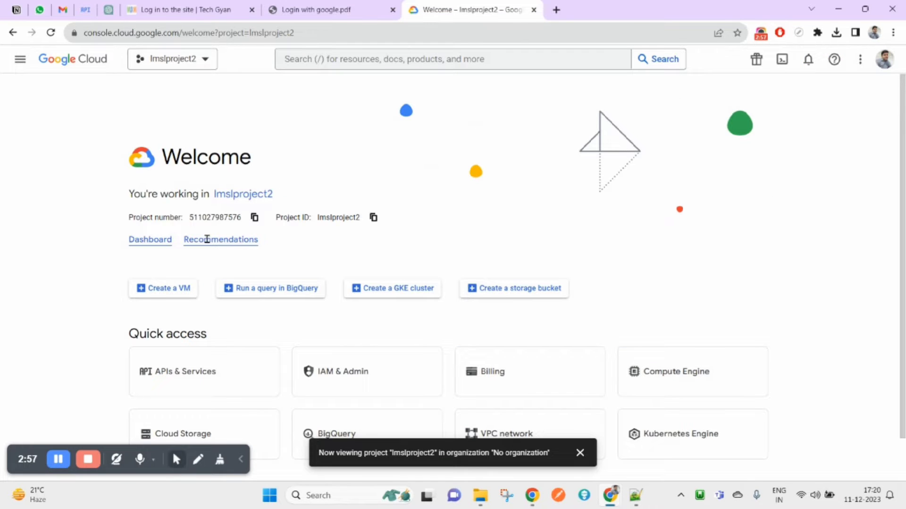
scroll(215, 344, down, 1)
click(213, 337)
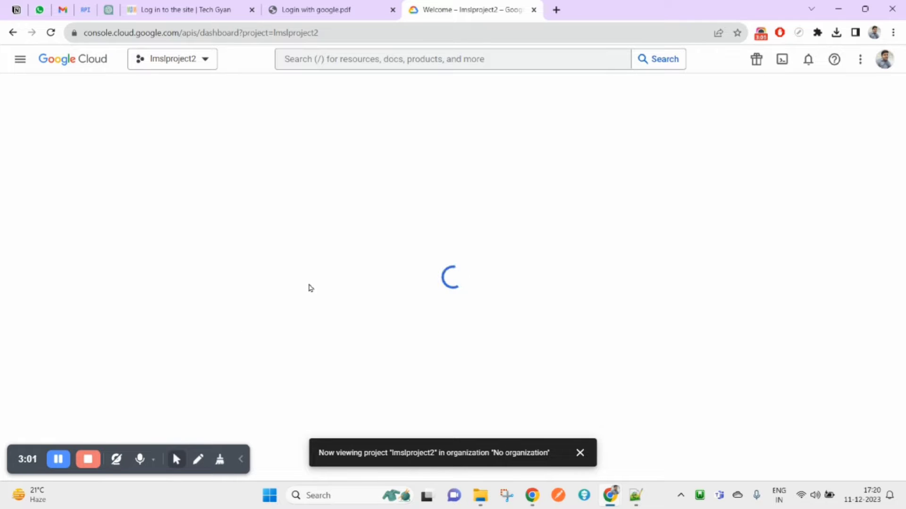
click(578, 453)
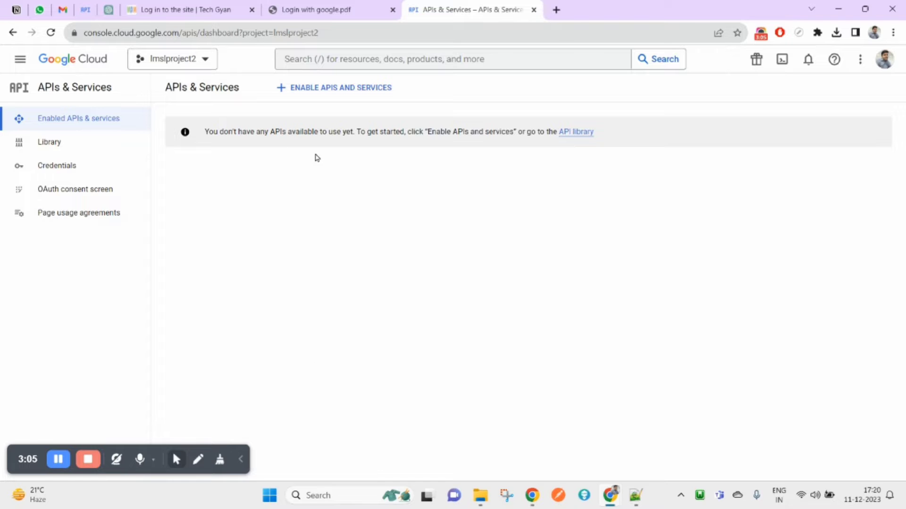
drag(271, 133, 490, 135)
click(436, 136)
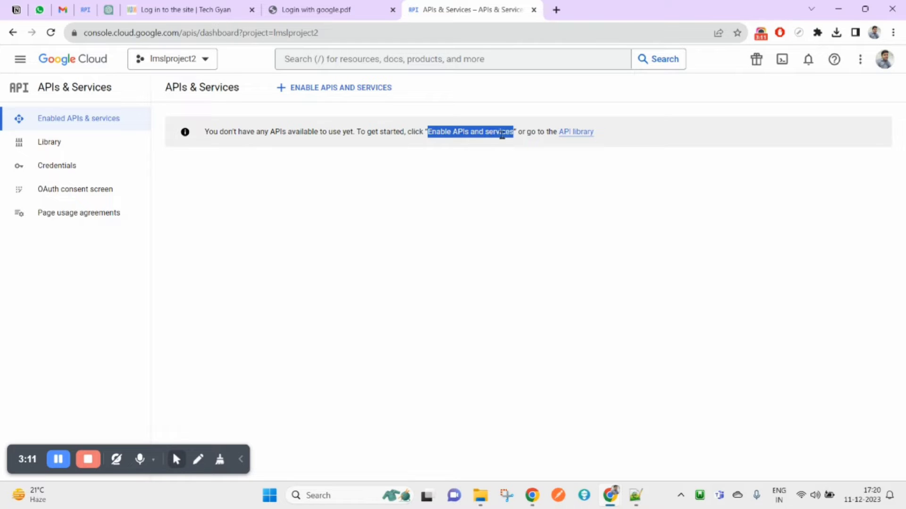
- Recheck the navigation instruction in the PDF guide and open the project's Credentials page in the console
click(297, 5)
click(383, 188)
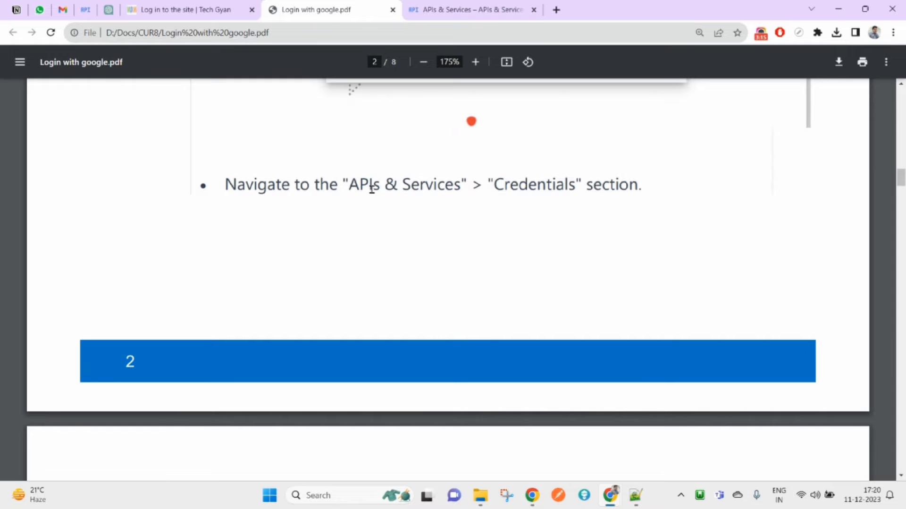
double_click(372, 186)
click(472, 7)
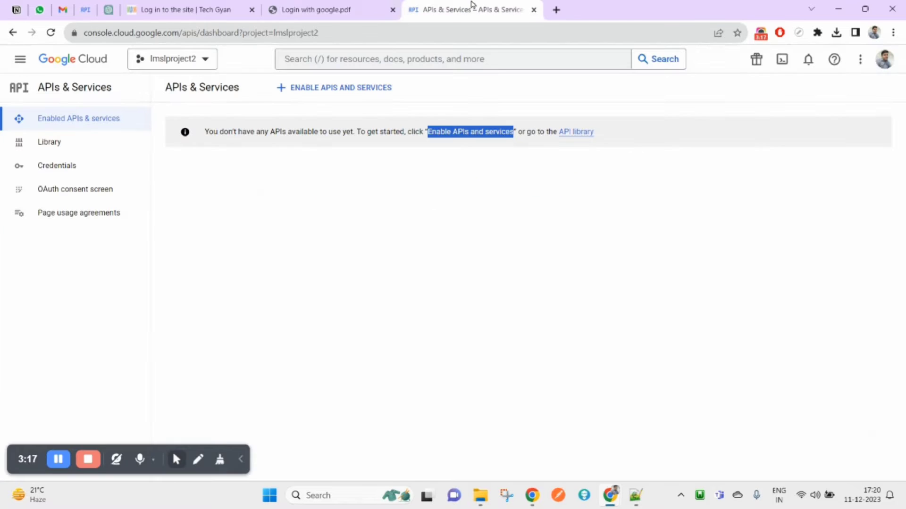
click(71, 175)
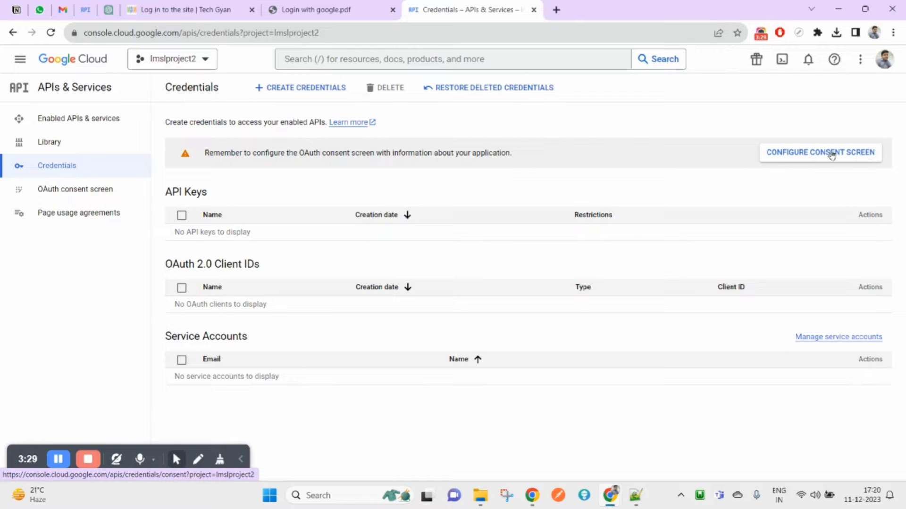
- Review the PDF guide's pages on creating an OAuth 2.0 client ID and return to the Credentials page
click(368, 8)
scroll(404, 282, down, 15)
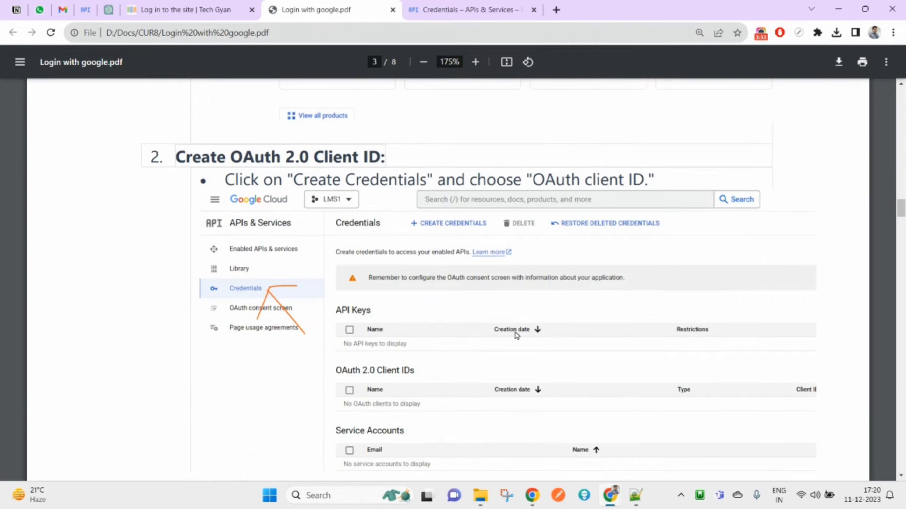
scroll(517, 335, down, 14)
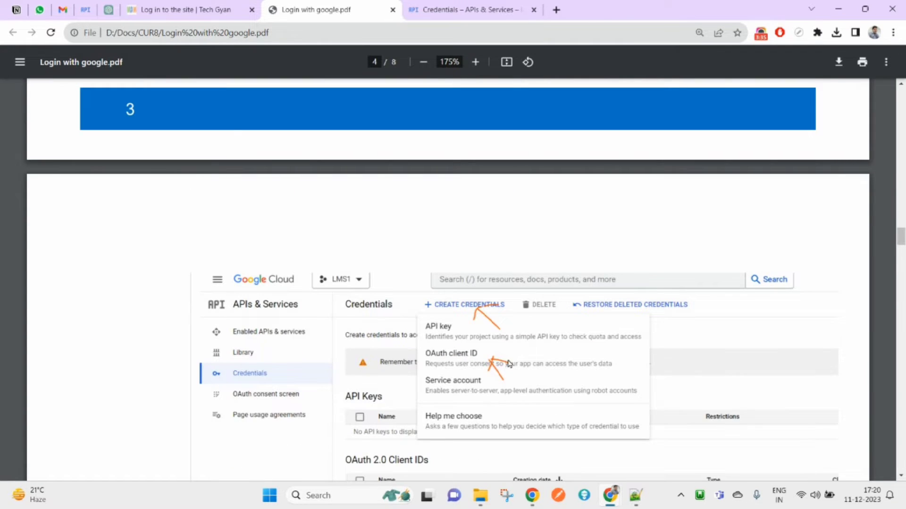
scroll(485, 305, down, 1)
click(467, 8)
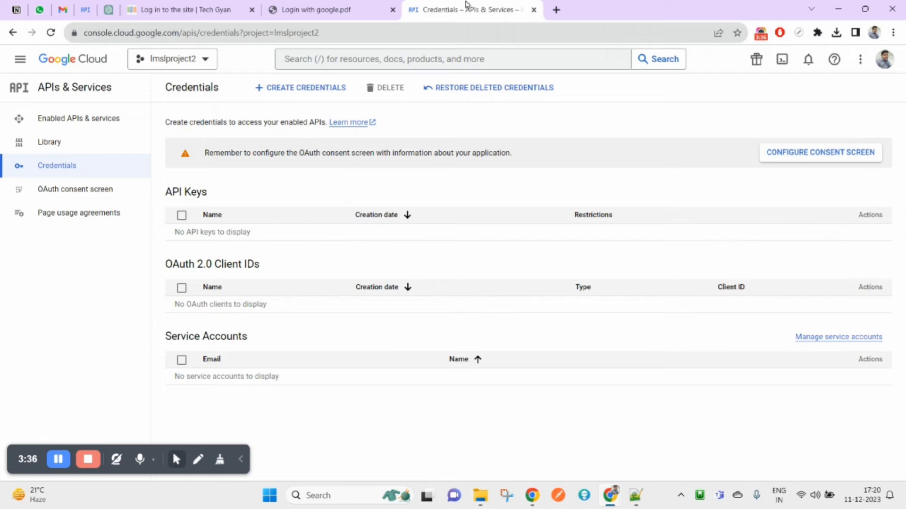
- Start configuring the OAuth consent screen with the External user type, checking the choice against the PDF guide, and create the app registration
click(810, 159)
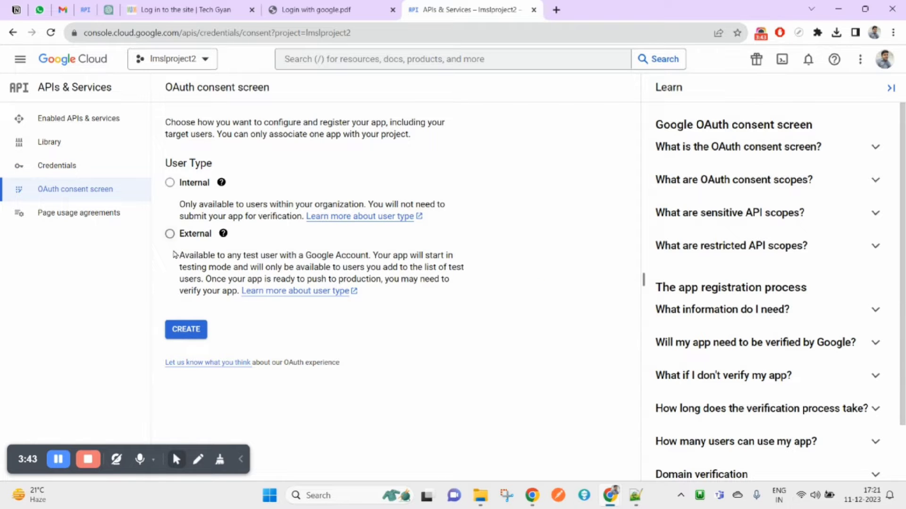
click(169, 234)
click(330, 10)
scroll(549, 352, down, 15)
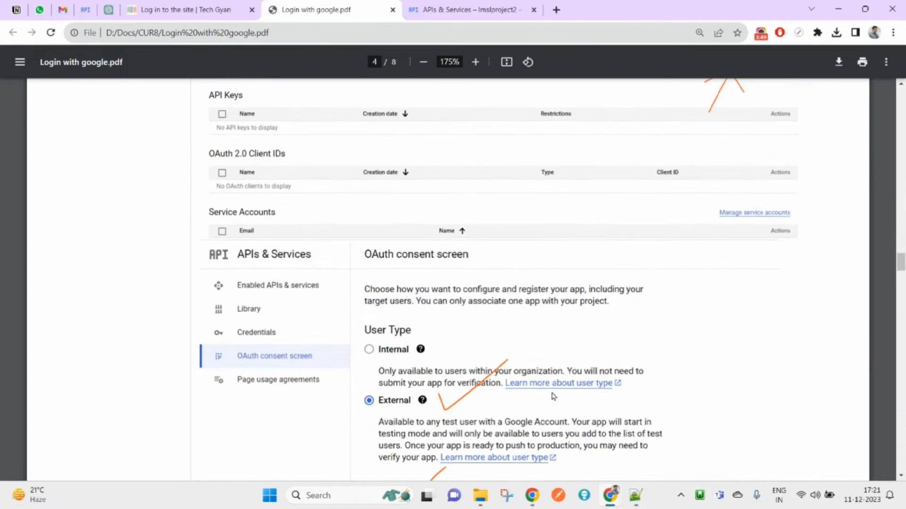
scroll(447, 316, down, 3)
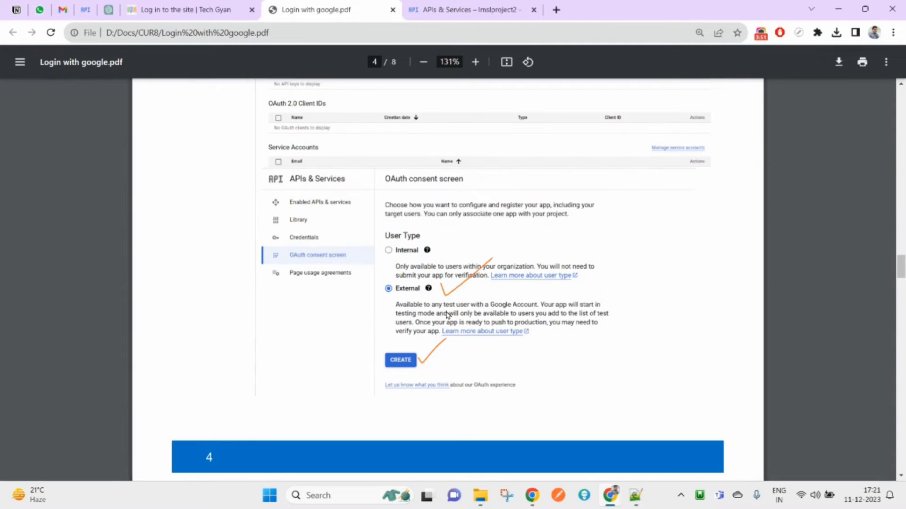
scroll(447, 316, up, 2)
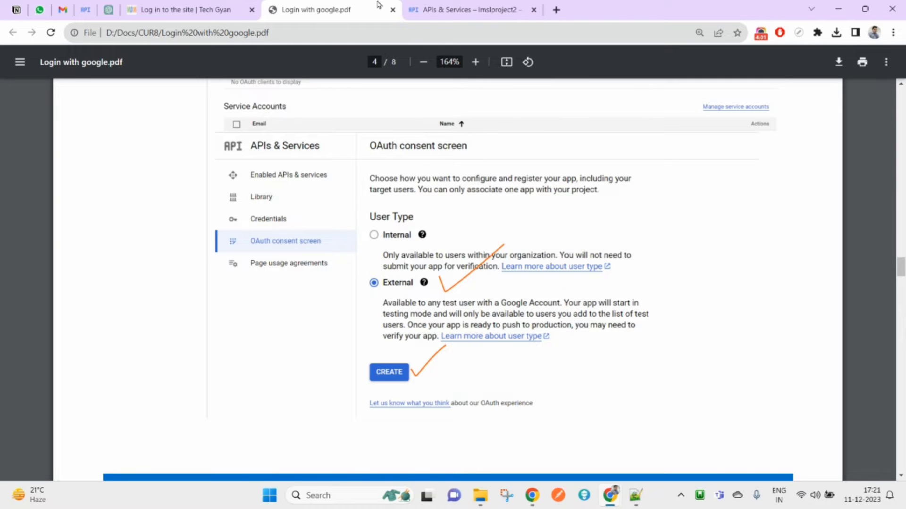
click(456, 6)
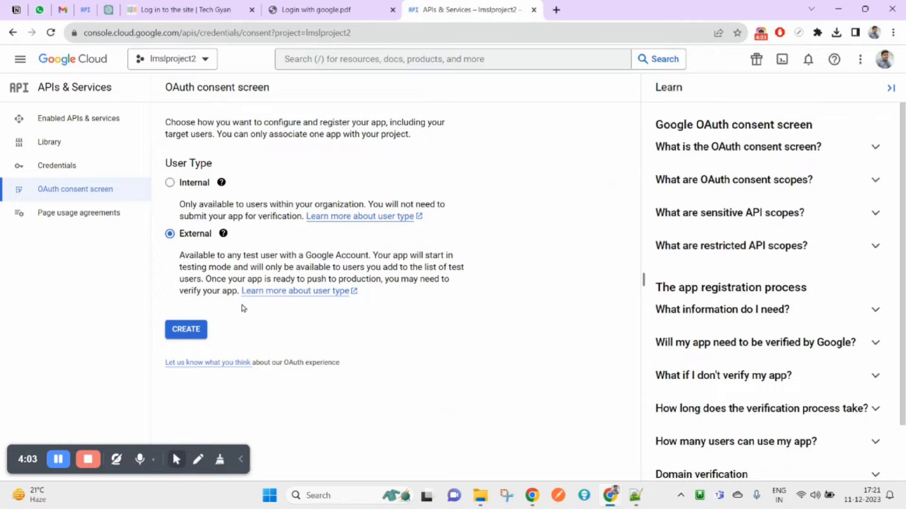
click(189, 330)
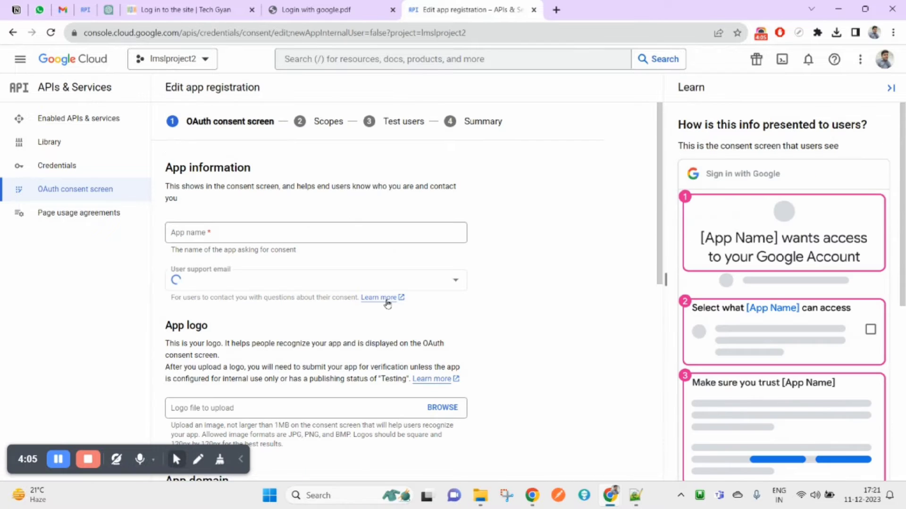
- Set the app name to moodleappname2 and choose the account's own address as the user support email
click(252, 234)
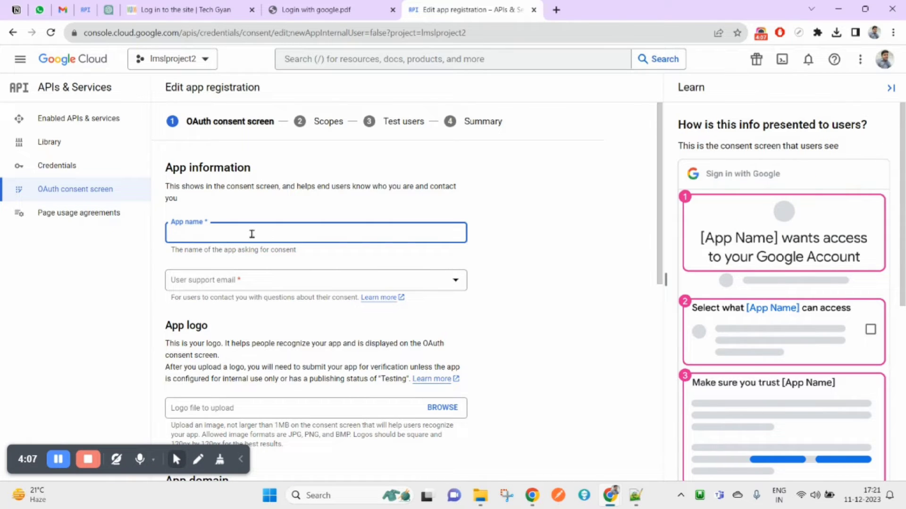
text(appnam)
text(moodle)
click(252, 280)
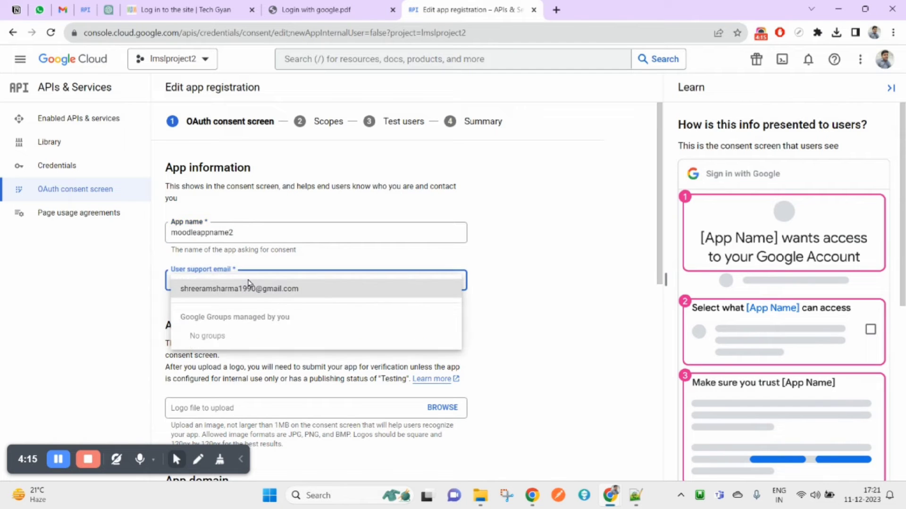
click(303, 288)
click(305, 280)
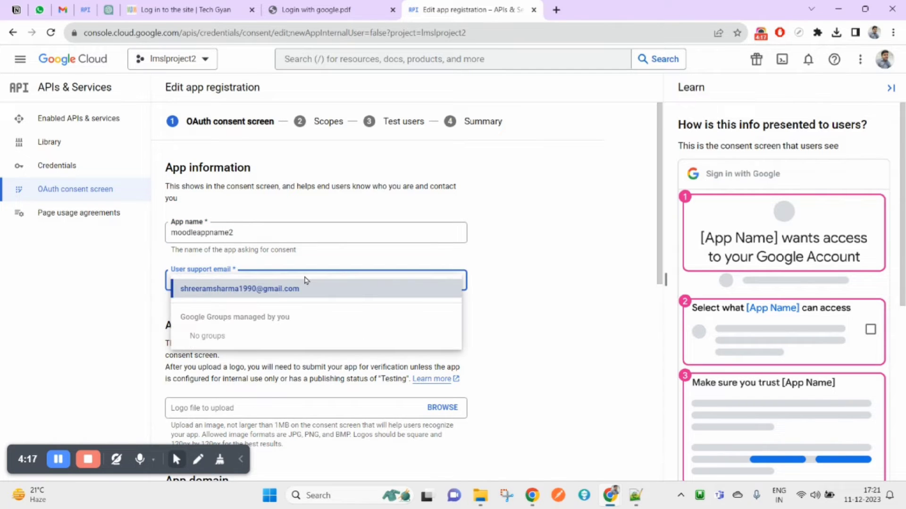
click(271, 289)
- Add an empty authorized domain entry to the app registration
scroll(226, 424, down, 2)
scroll(226, 423, down, 3)
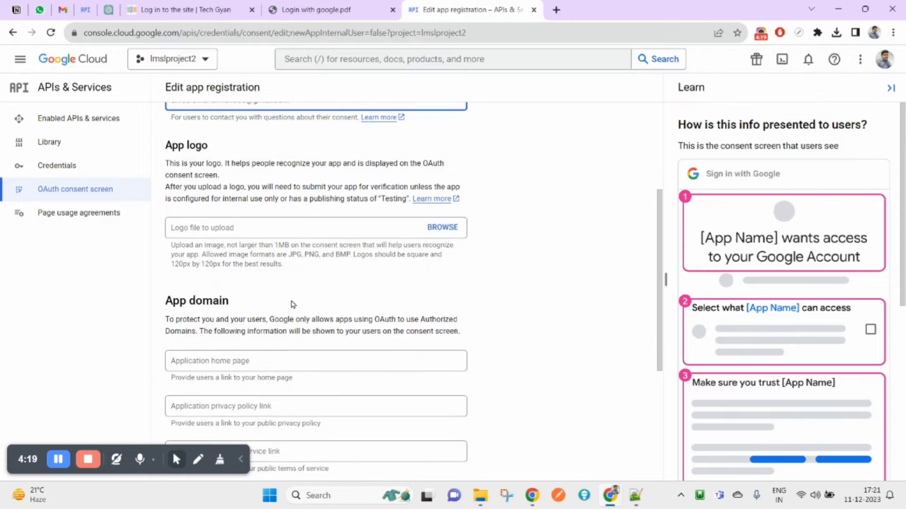
scroll(262, 223, down, 3)
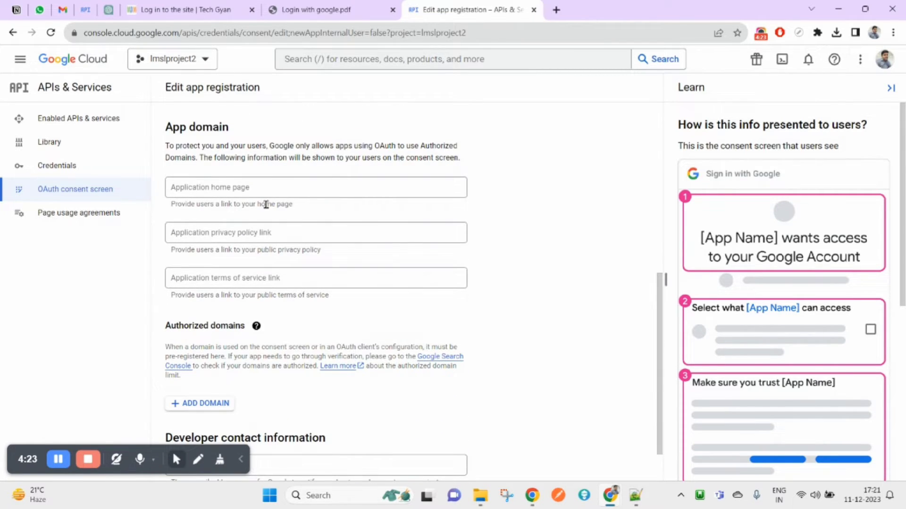
scroll(245, 232, down, 1)
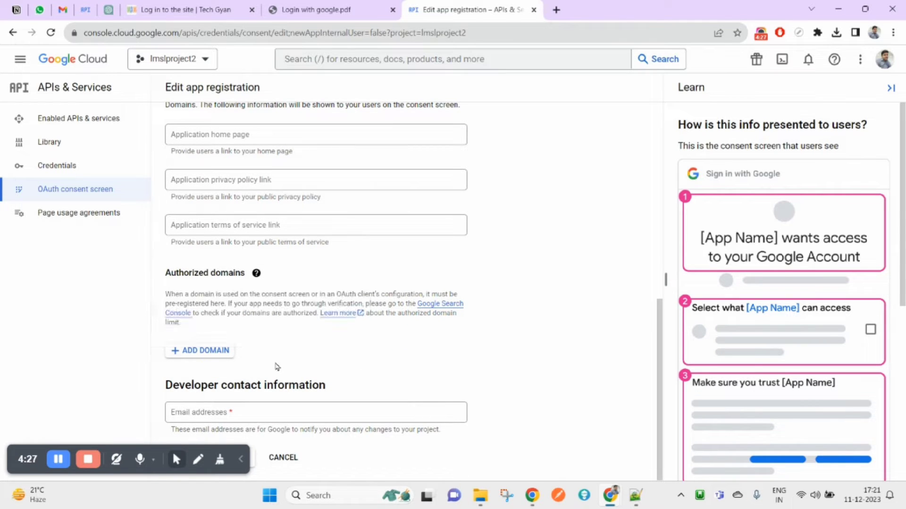
click(211, 352)
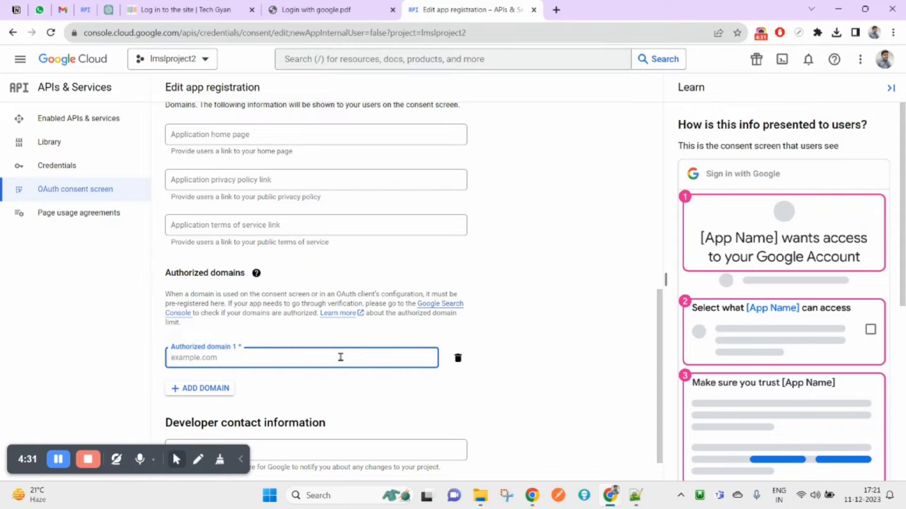
- Review the PDF guide's pages on app information, authorized domains and developer contact information
click(349, 9)
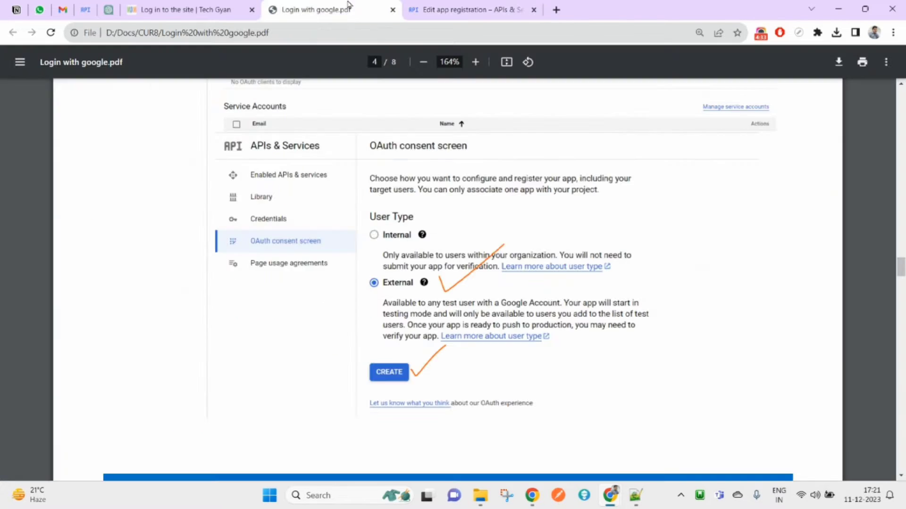
scroll(423, 364, down, 7)
scroll(422, 366, down, 10)
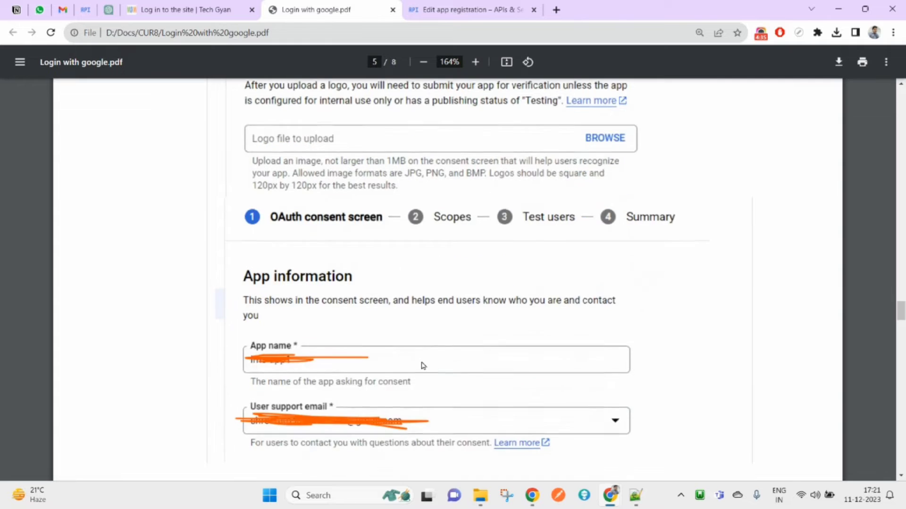
scroll(214, 273, up, 5)
scroll(367, 291, down, 10)
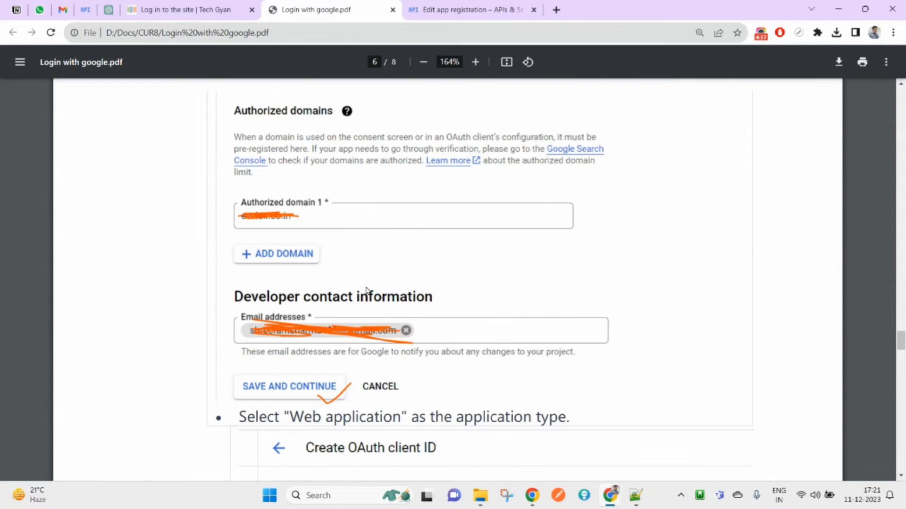
scroll(289, 369, down, 2)
scroll(252, 242, up, 2)
- Check the domain in the Evelox LMS login page's address and enter evelox.co.in as authorized domain 1 of the app registration
click(178, 17)
click(106, 33)
drag(124, 34, 161, 38)
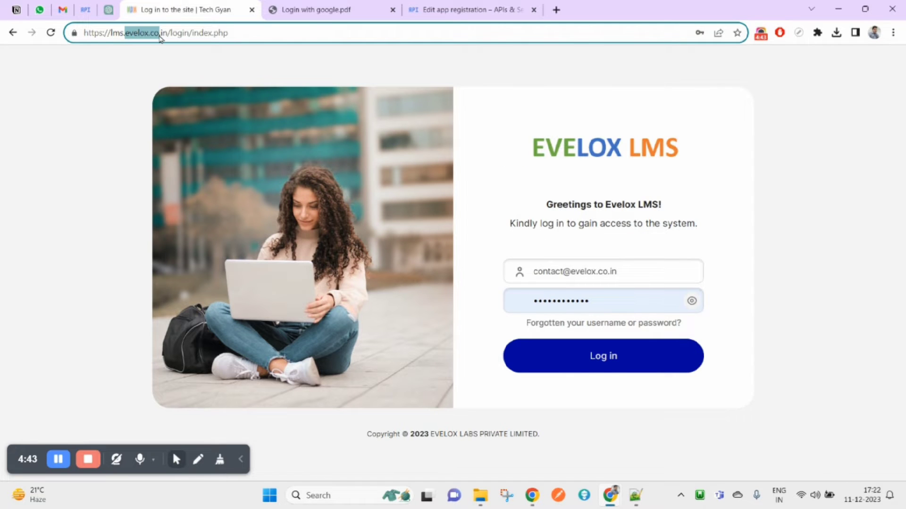
click(514, 9)
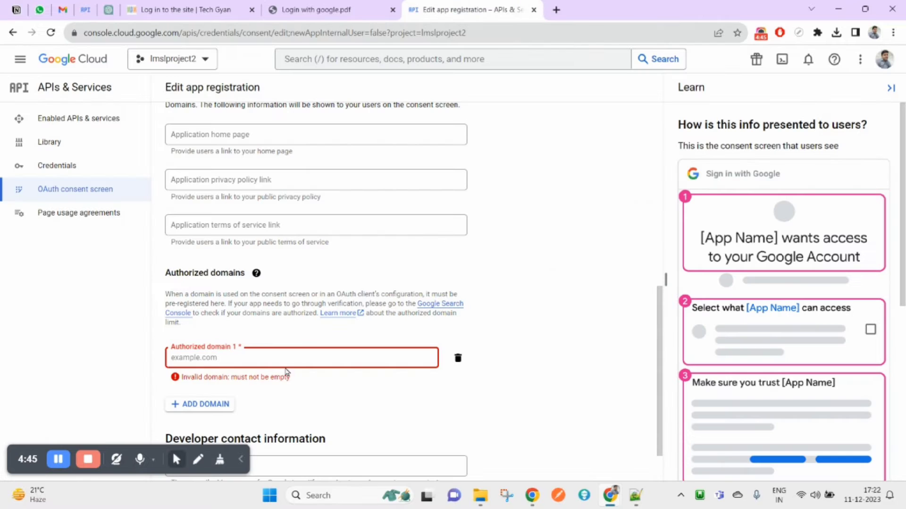
scroll(284, 371, down, 2)
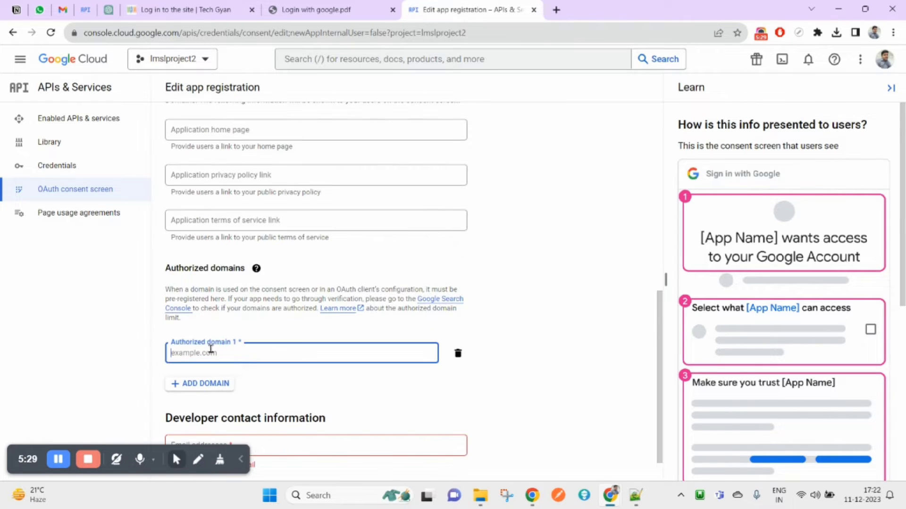
click(241, 357)
text(evelox.co.in)
scroll(377, 372, down, 1)
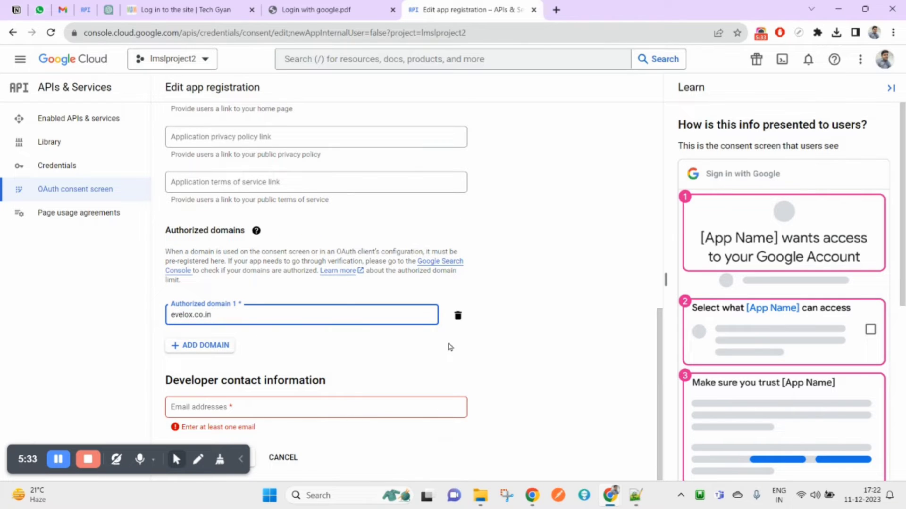
click(282, 348)
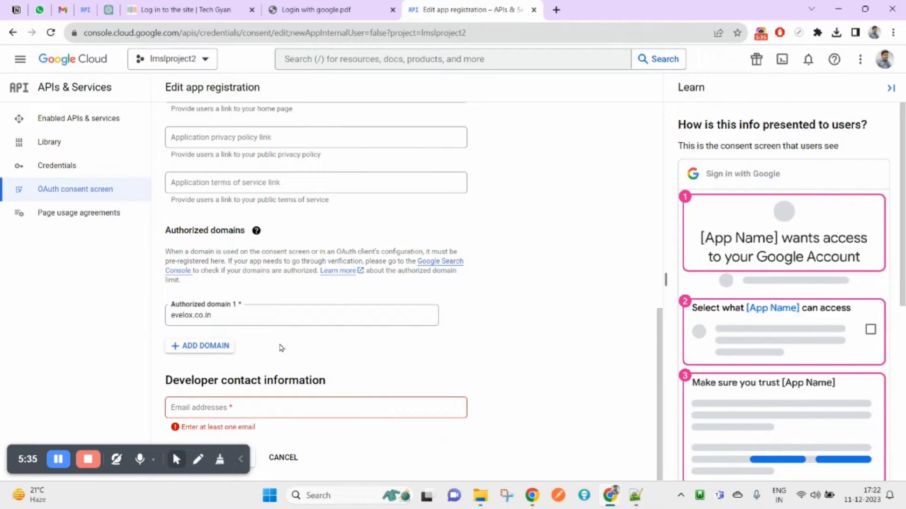
- Enter the developer's contact email address, check the filled-in app registration, and save it to continue to the scopes
click(226, 409)
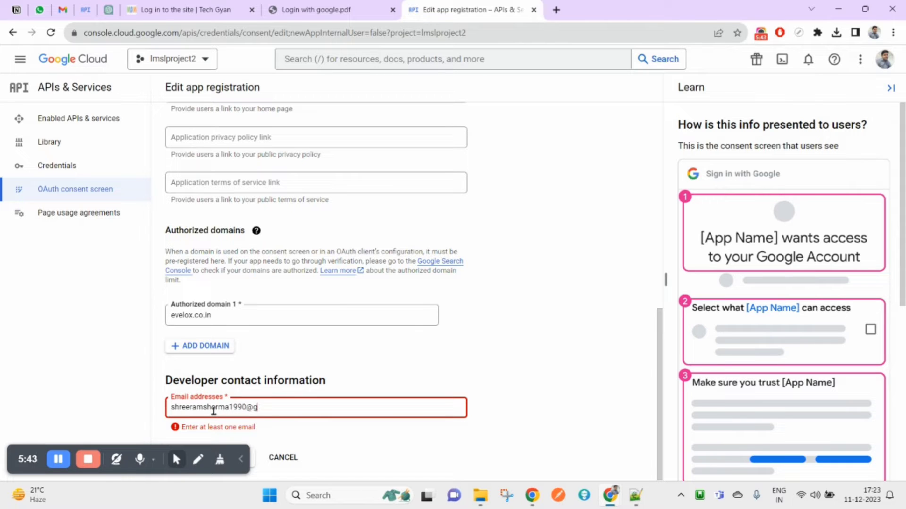
click(588, 314)
click(239, 462)
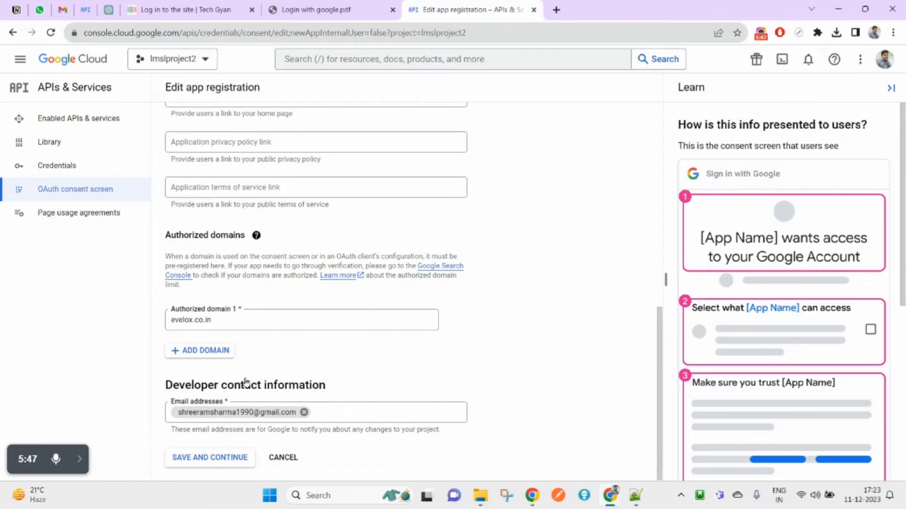
scroll(279, 194, up, 6)
scroll(231, 390, down, 6)
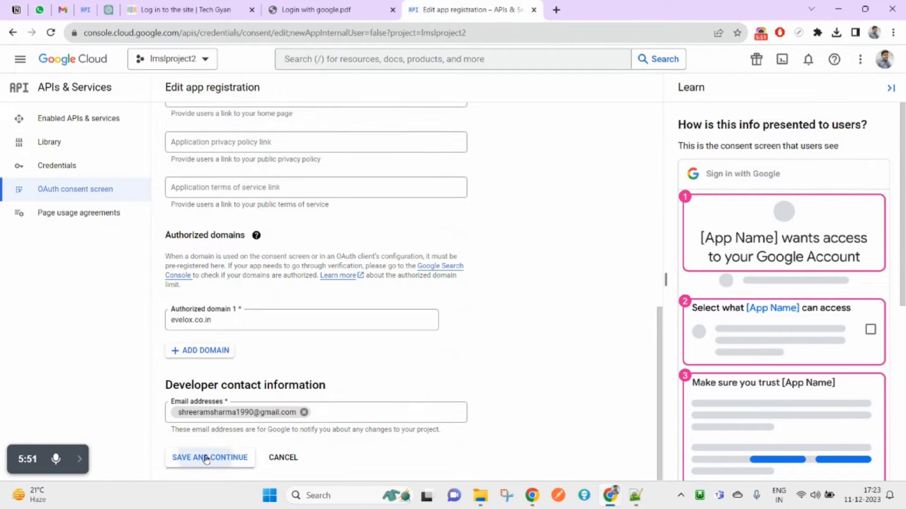
click(206, 459)
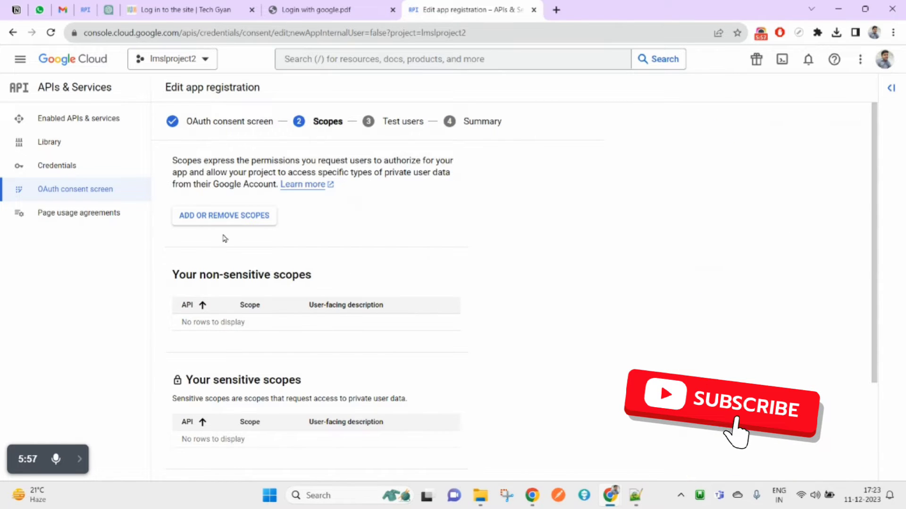
- Save the Scopes and Test users stages without adding any entries, and return from the summary to the dashboard
scroll(350, 411, down, 2)
scroll(350, 411, down, 2)
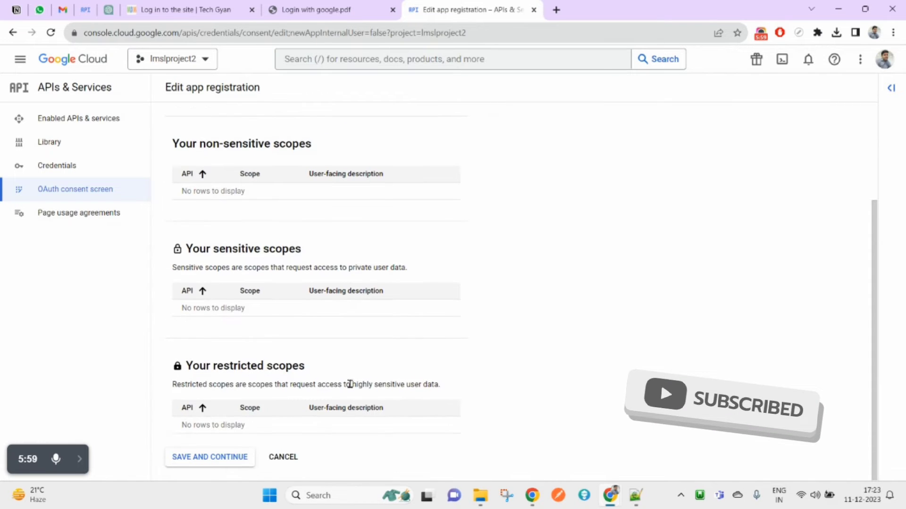
scroll(351, 359, up, 4)
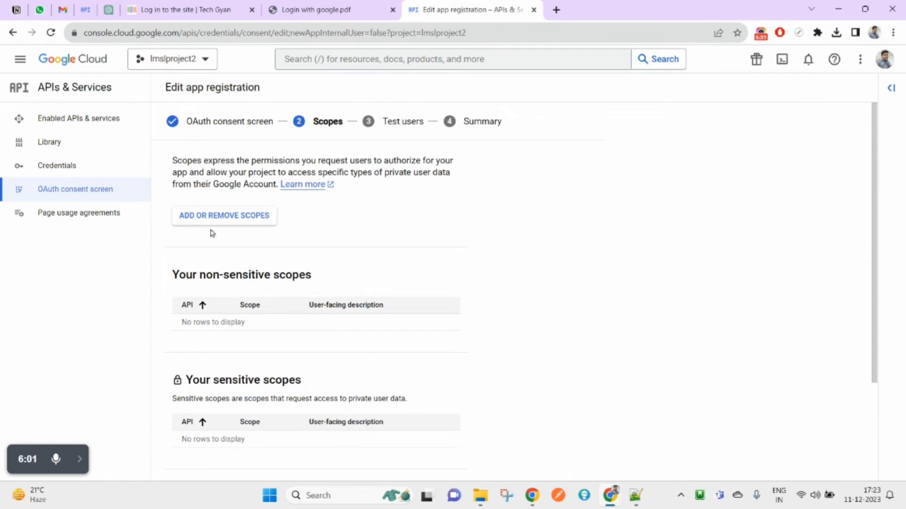
scroll(296, 413, down, 4)
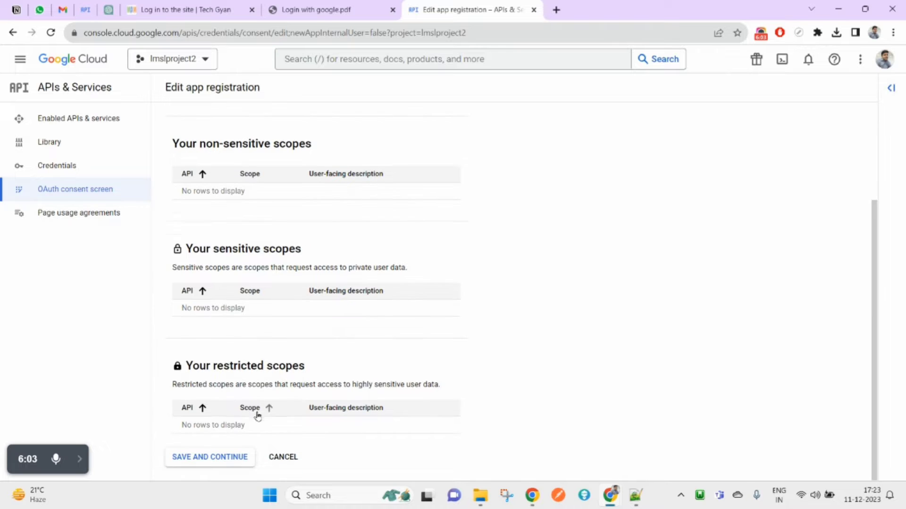
click(207, 460)
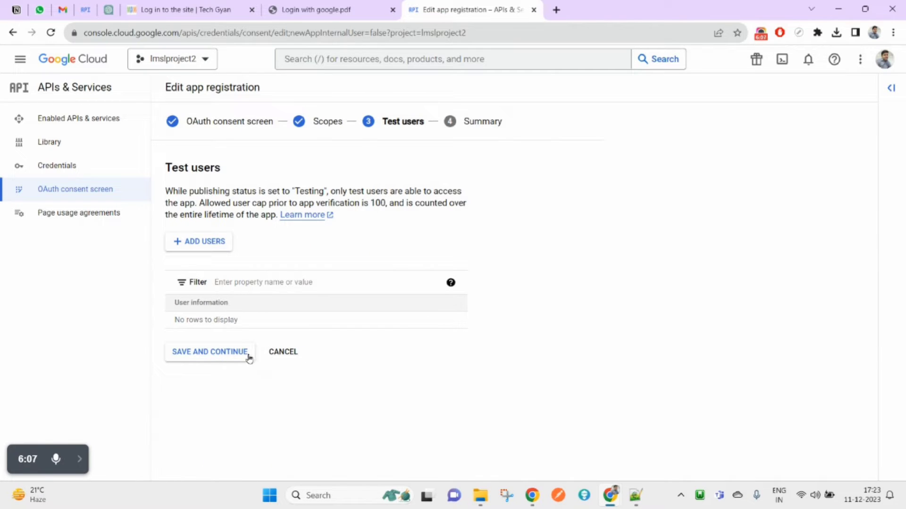
click(213, 357)
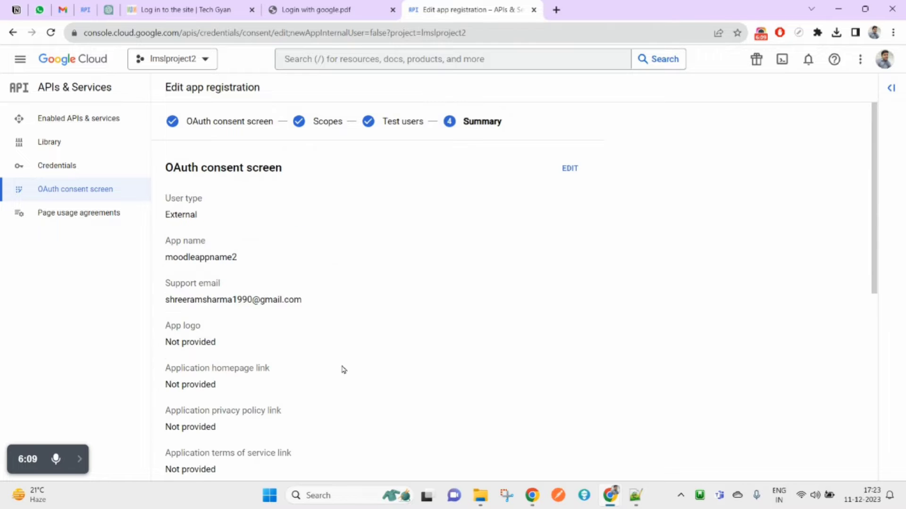
scroll(341, 370, down, 8)
click(197, 465)
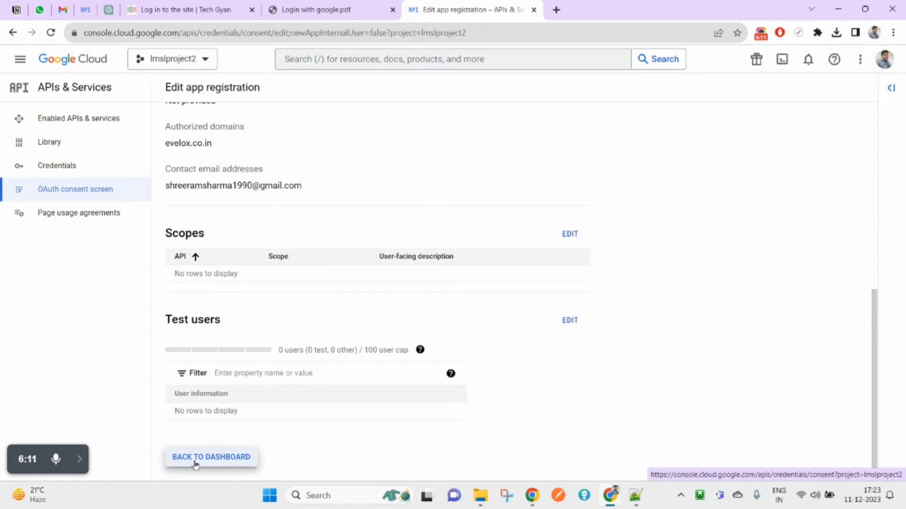
- Open the Credentials page of lmslproject2 under APIs & Services and show the types of credentials that can be created
click(86, 191)
click(165, 59)
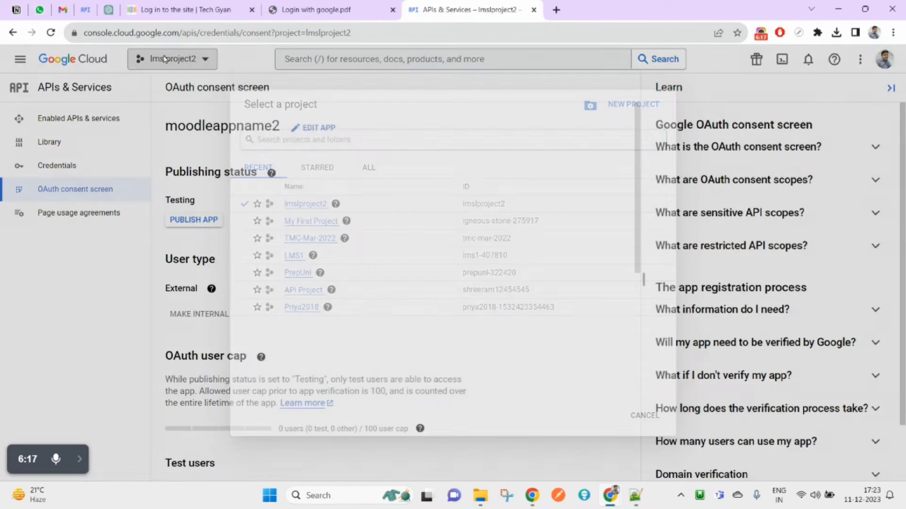
click(302, 204)
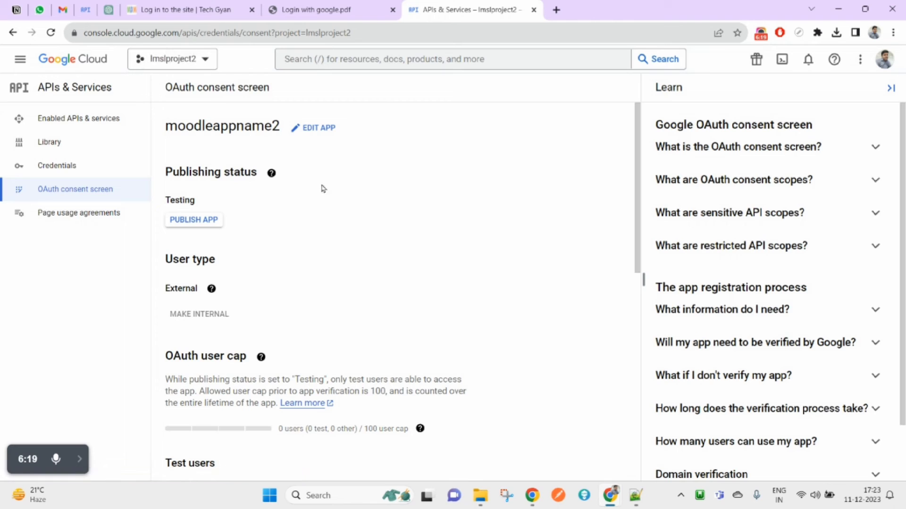
click(73, 59)
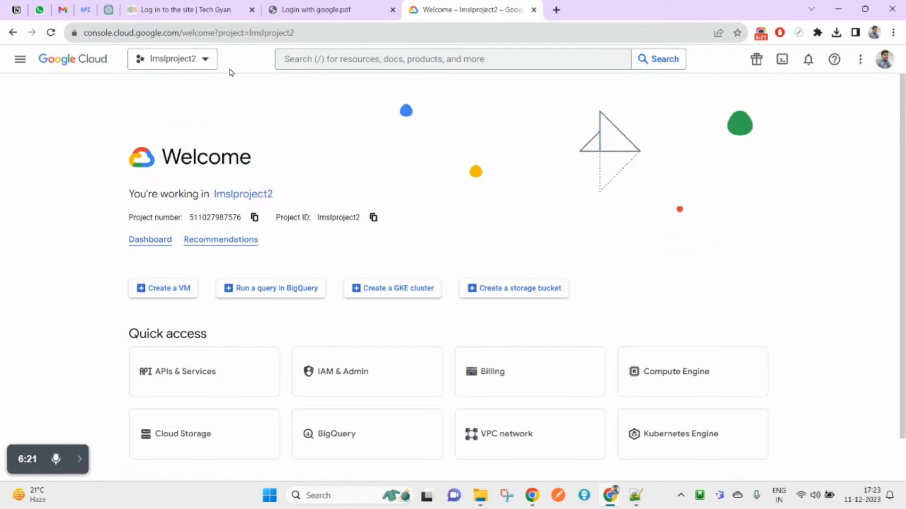
scroll(222, 330, down, 1)
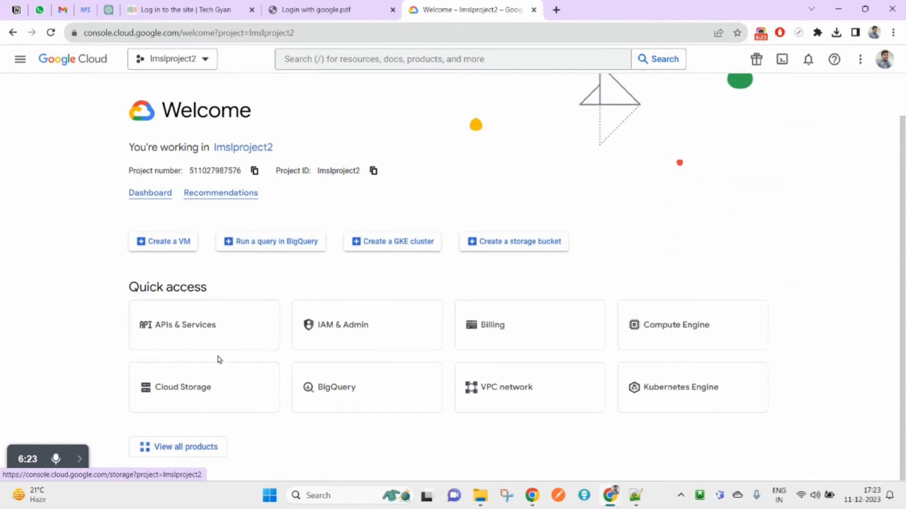
click(226, 330)
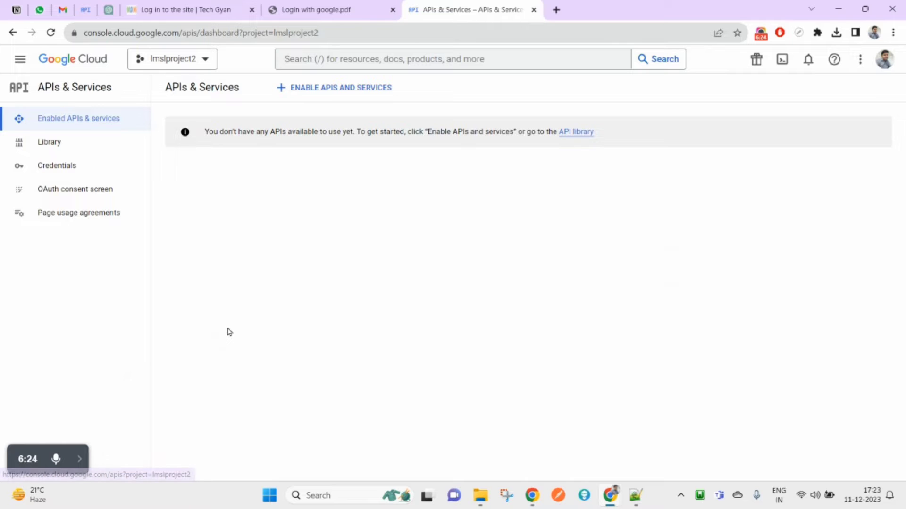
click(59, 166)
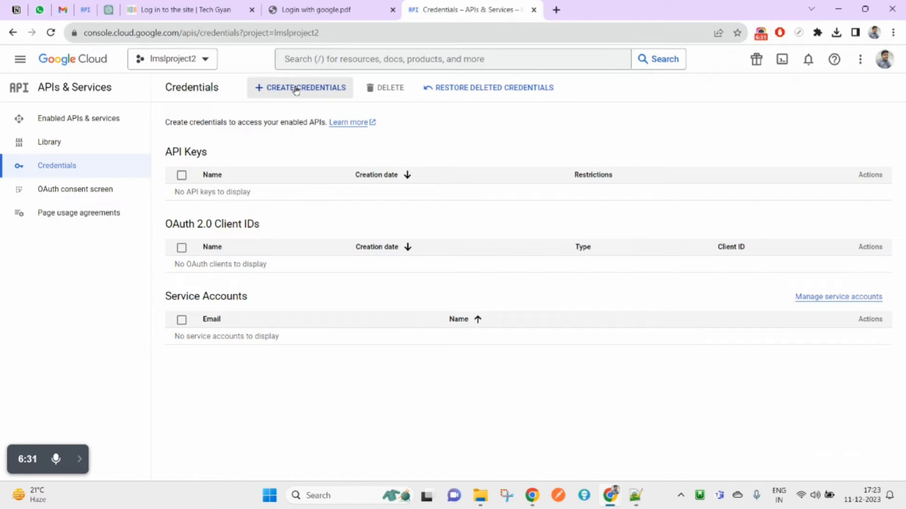
click(112, 166)
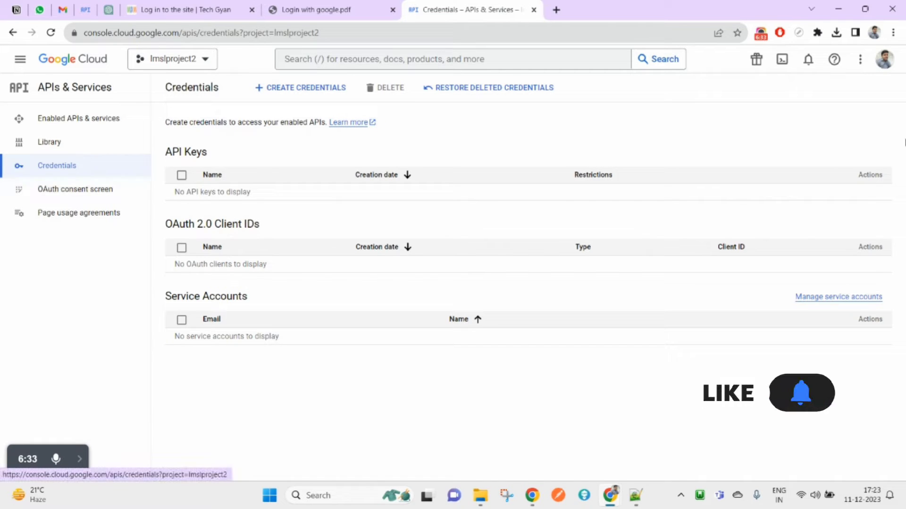
click(302, 90)
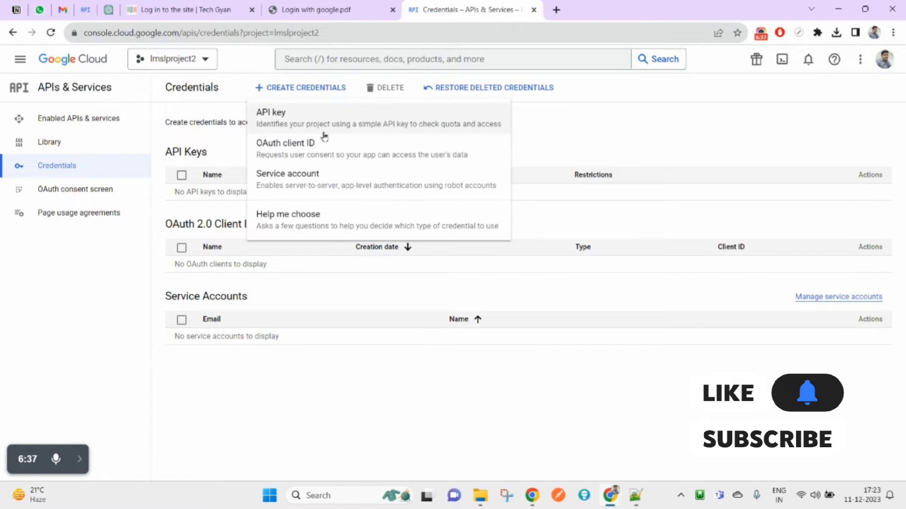
click(280, 90)
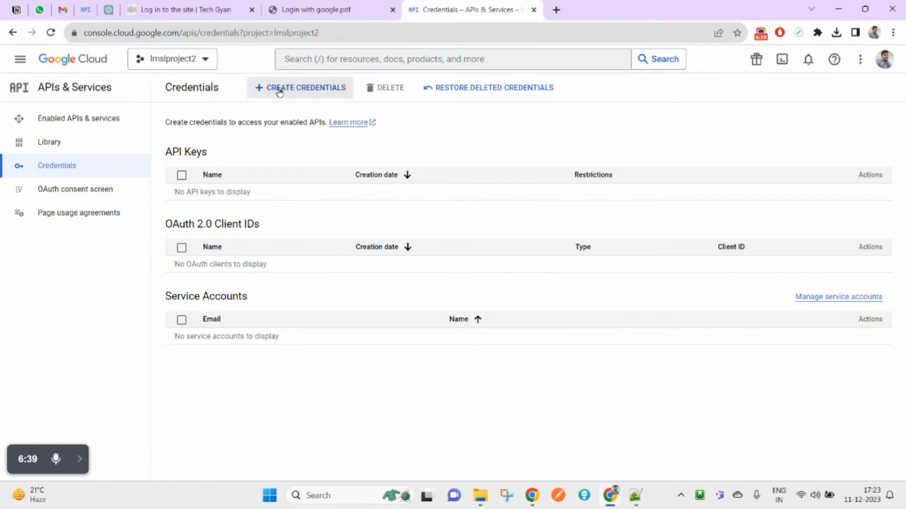
click(278, 89)
- Review the PDF guide's pages on the web application client ID, authorized JavaScript origins, redirect URIs and saving the client secret
key(ctrl+shift+Tab)
scroll(448, 373, down, 5)
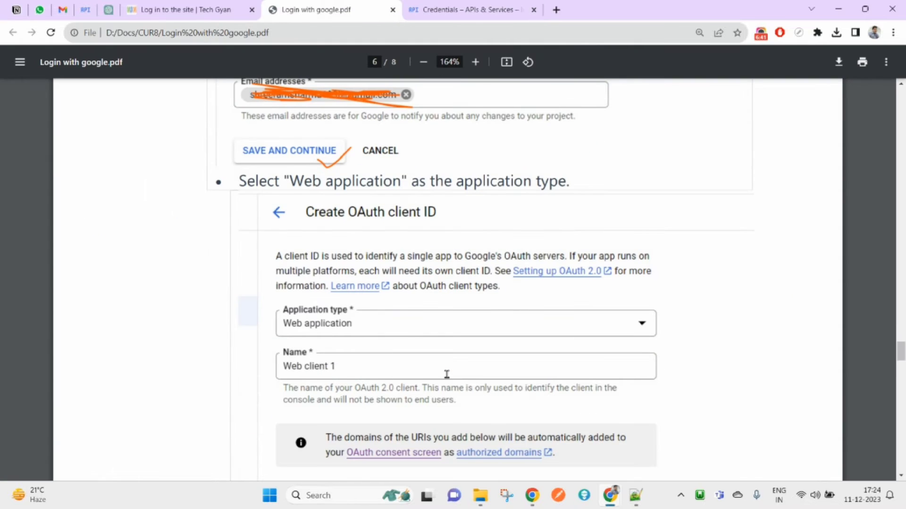
scroll(446, 374, down, 1)
scroll(446, 374, up, 4)
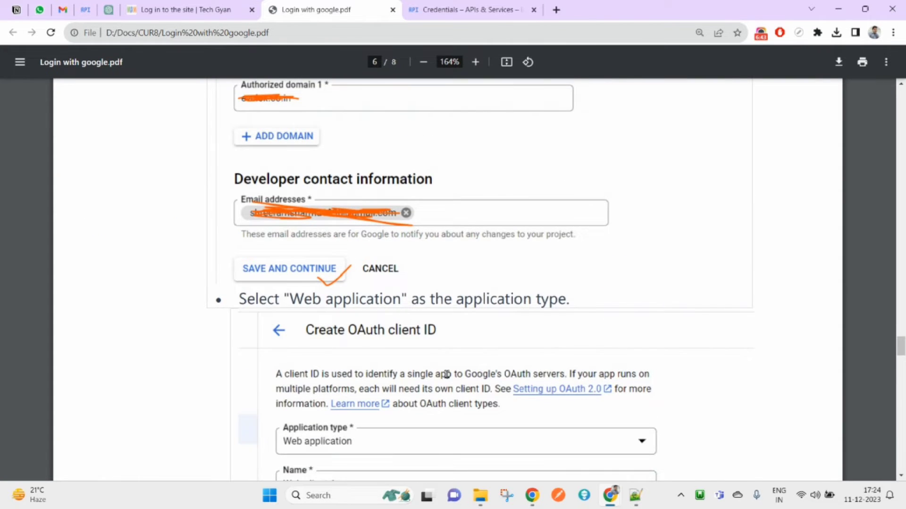
scroll(446, 374, down, 15)
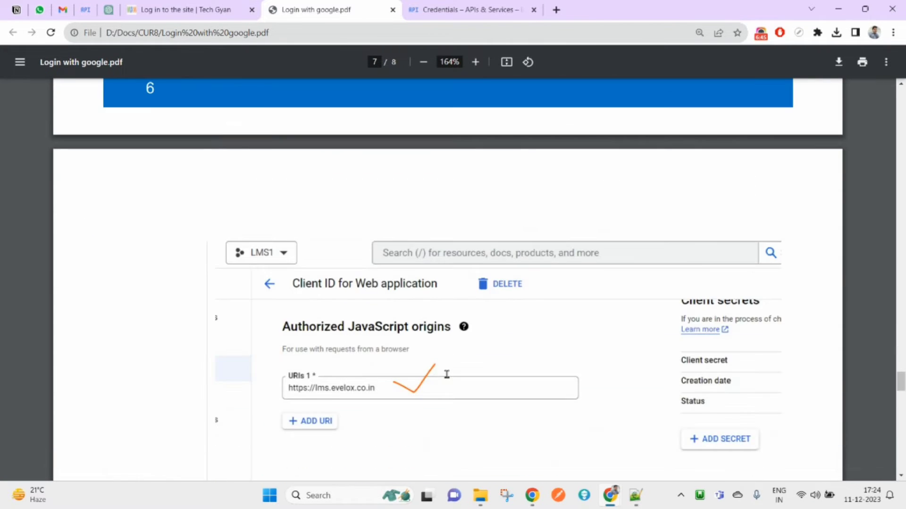
scroll(447, 374, down, 3)
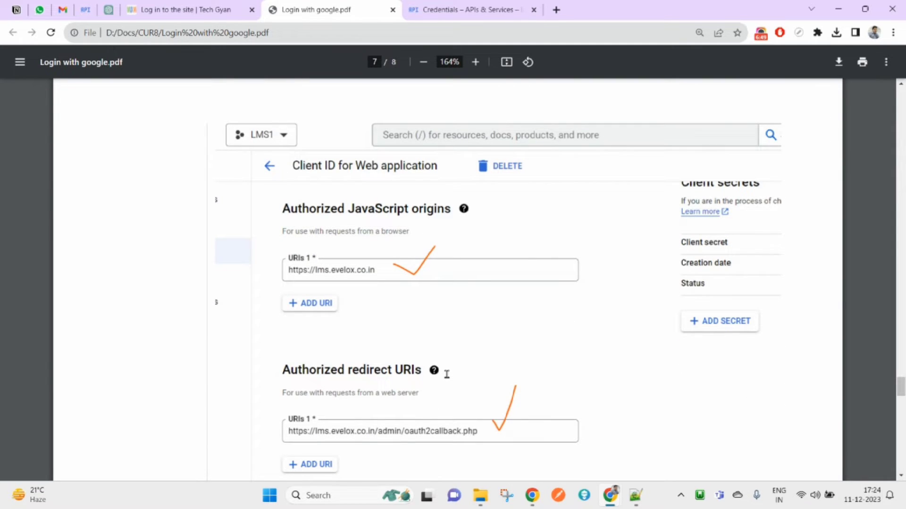
scroll(447, 374, down, 6)
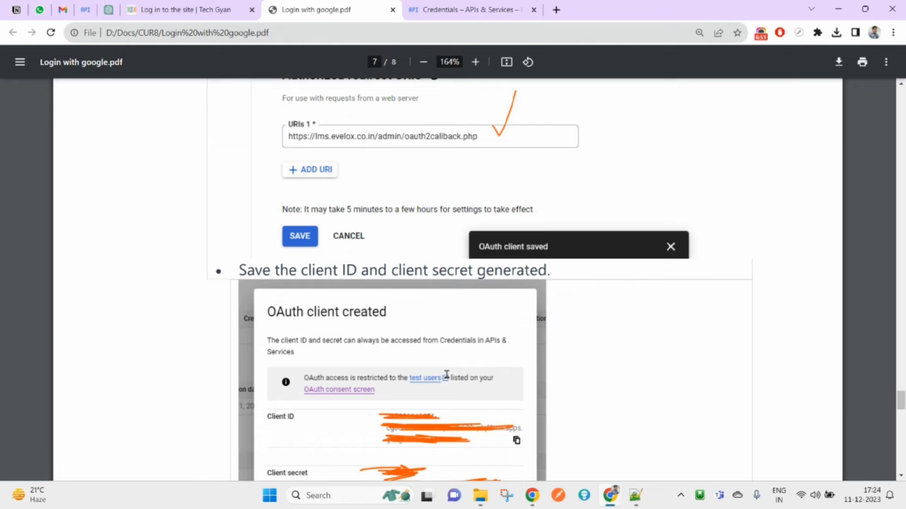
scroll(446, 374, up, 20)
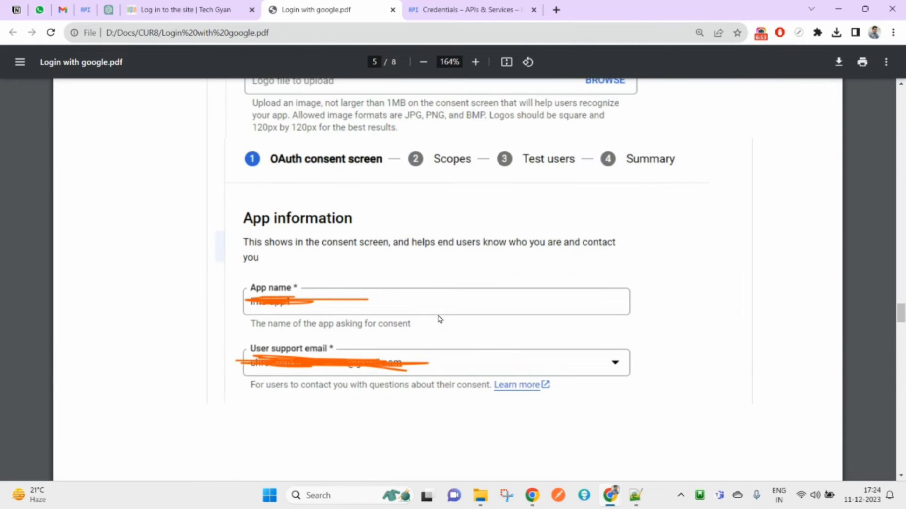
scroll(339, 337, up, 10)
- Start a new OAuth client ID for lmslproject2 in Google Cloud and set its application type to Web application
click(424, 9)
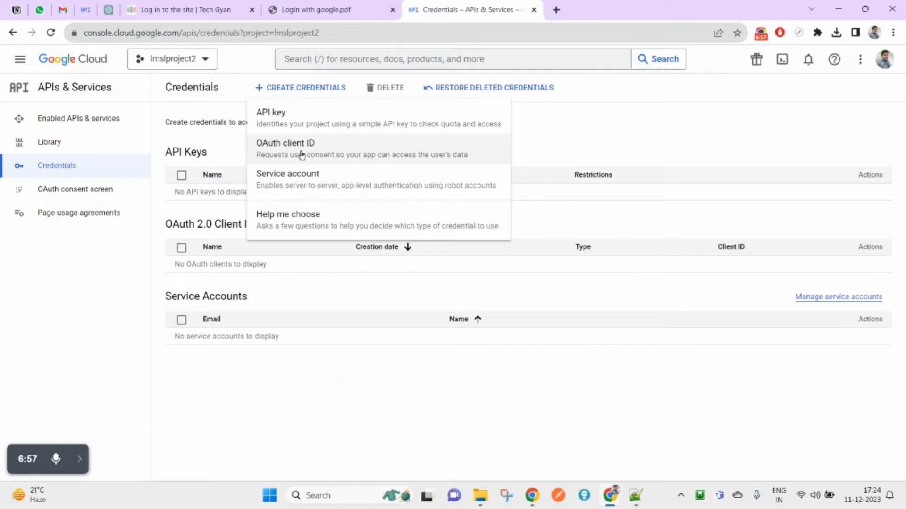
click(321, 151)
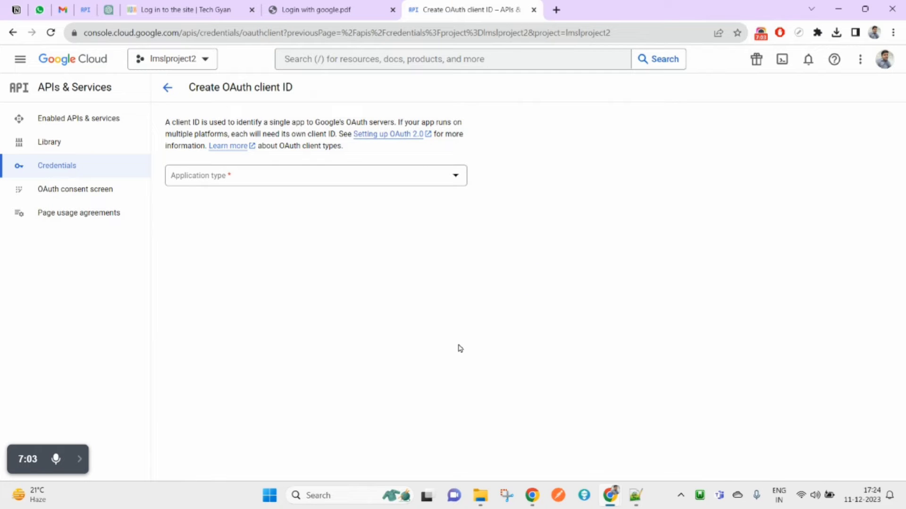
click(315, 178)
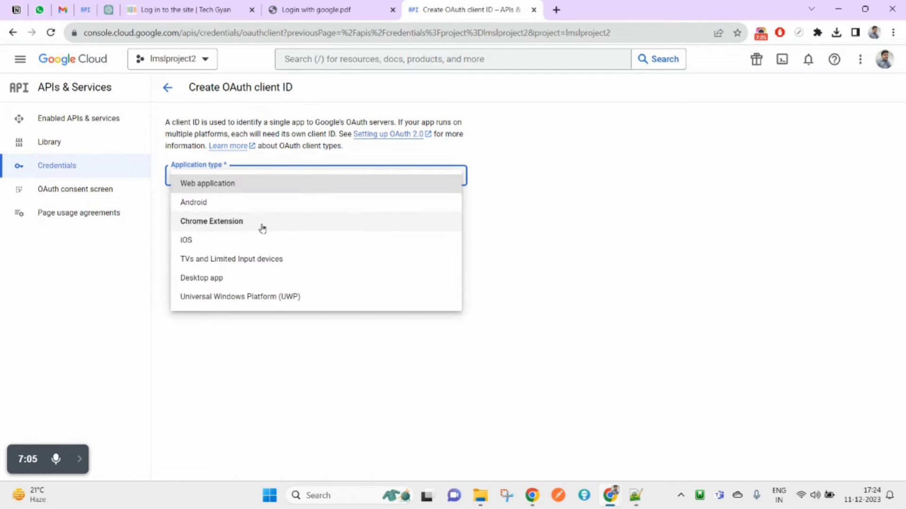
click(228, 184)
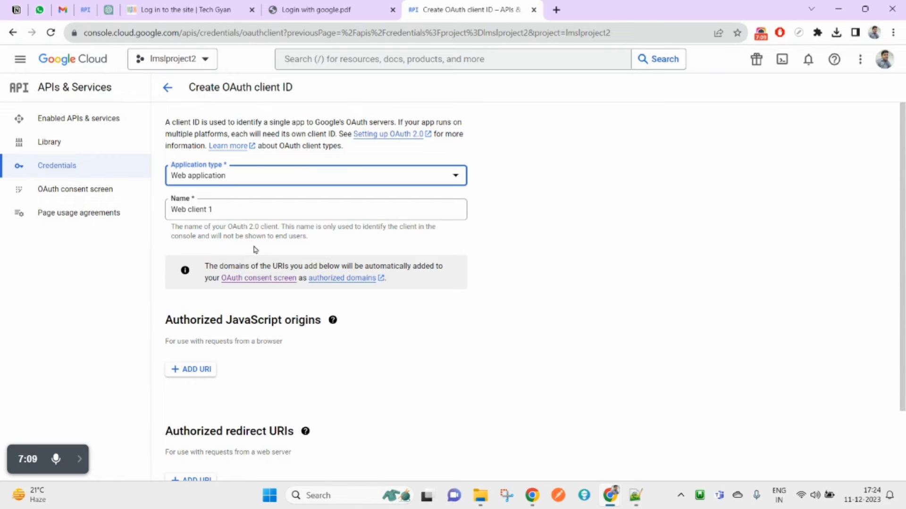
- Review the client's Name field and the Authorized JavaScript origins and Authorized redirect URIs sections of the form
click(236, 220)
click(236, 211)
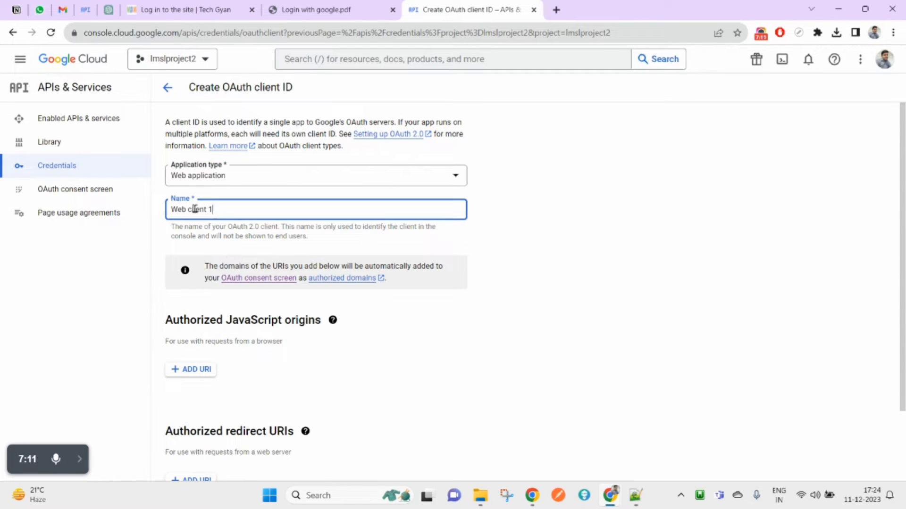
triple_click(246, 208)
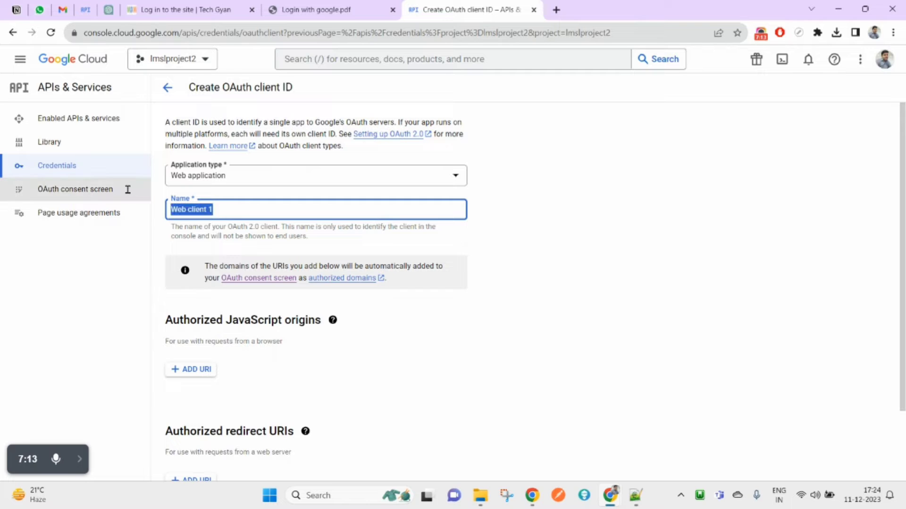
click(246, 213)
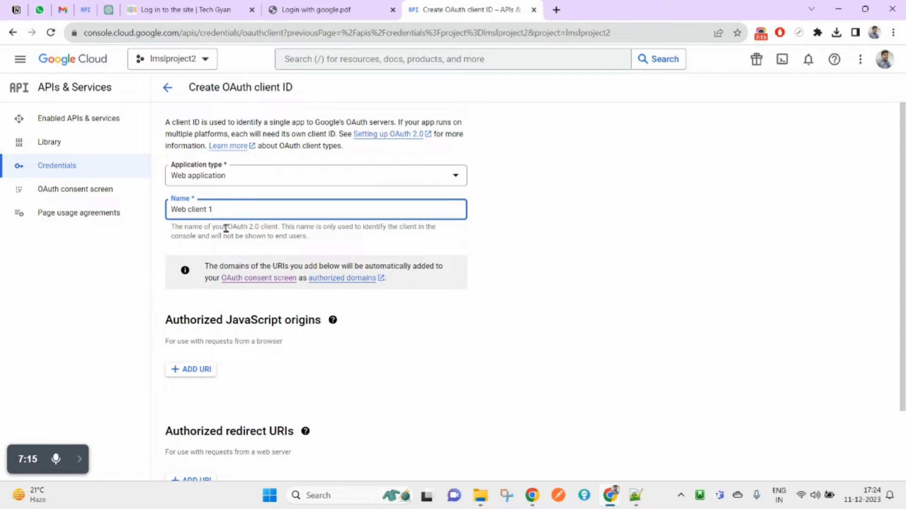
drag(214, 209, 165, 207)
scroll(275, 394, down, 2)
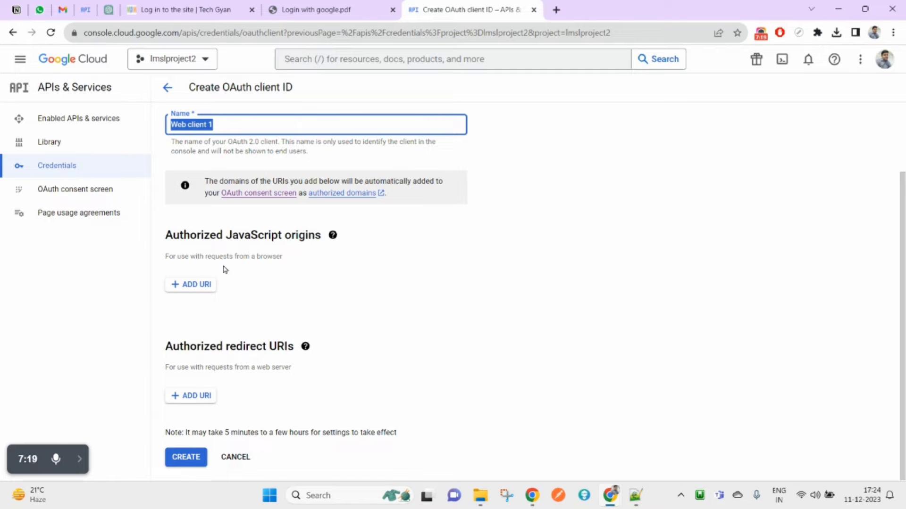
drag(165, 236, 298, 233)
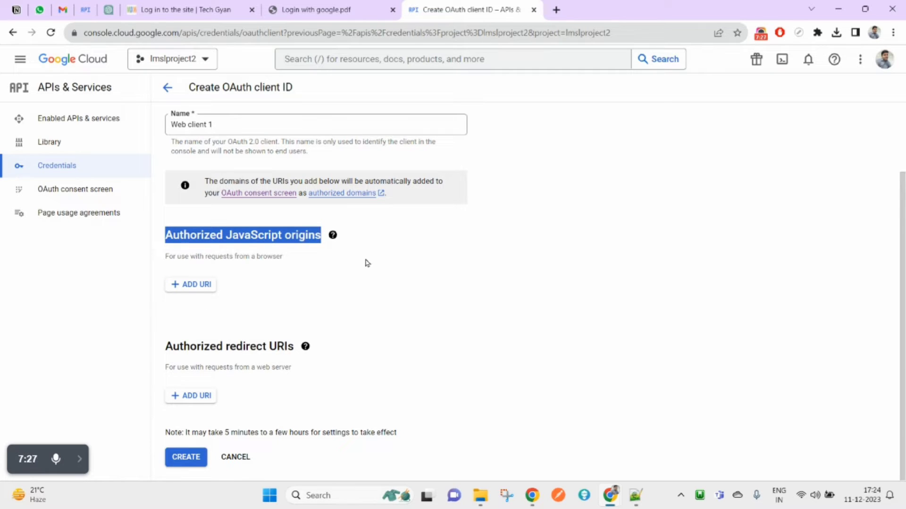
click(311, 264)
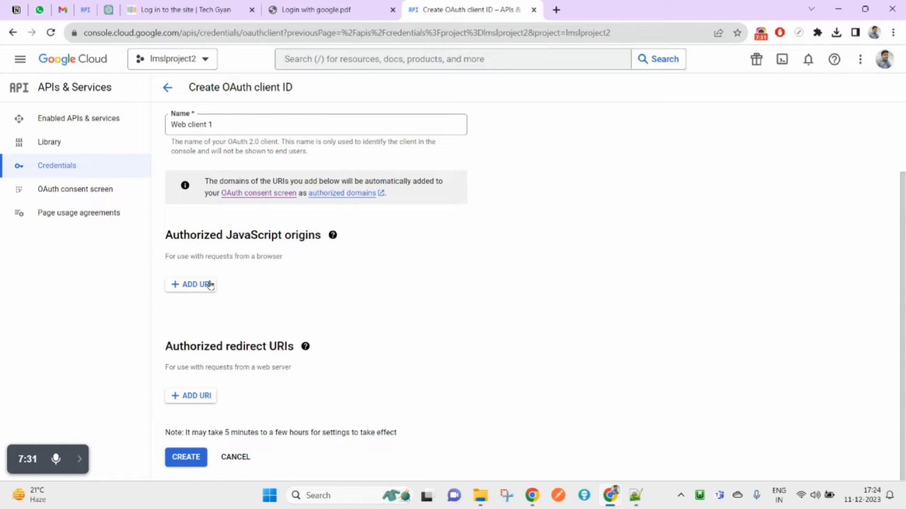
drag(179, 232, 236, 269)
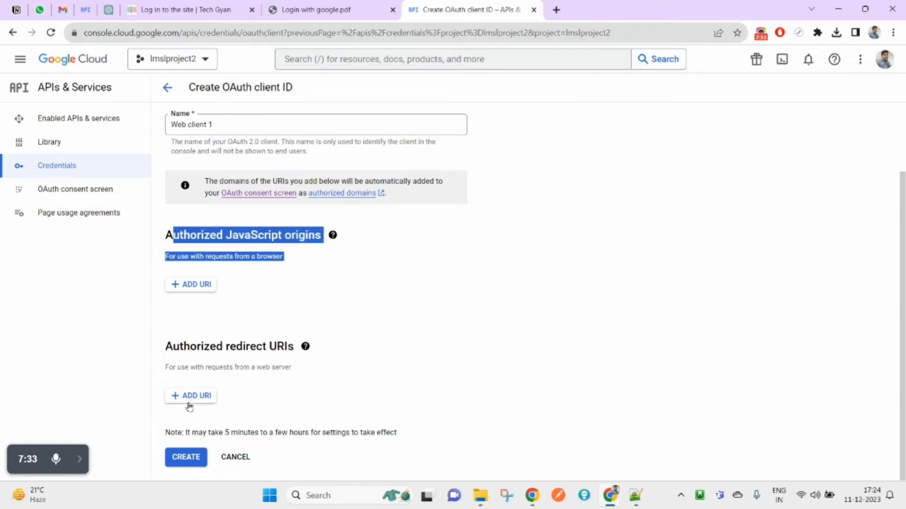
double_click(192, 351)
drag(192, 351, 289, 347)
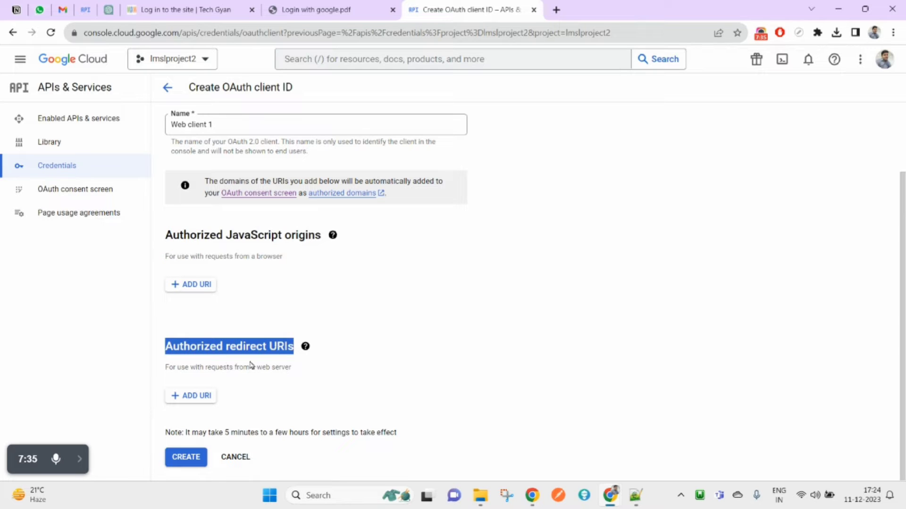
click(189, 396)
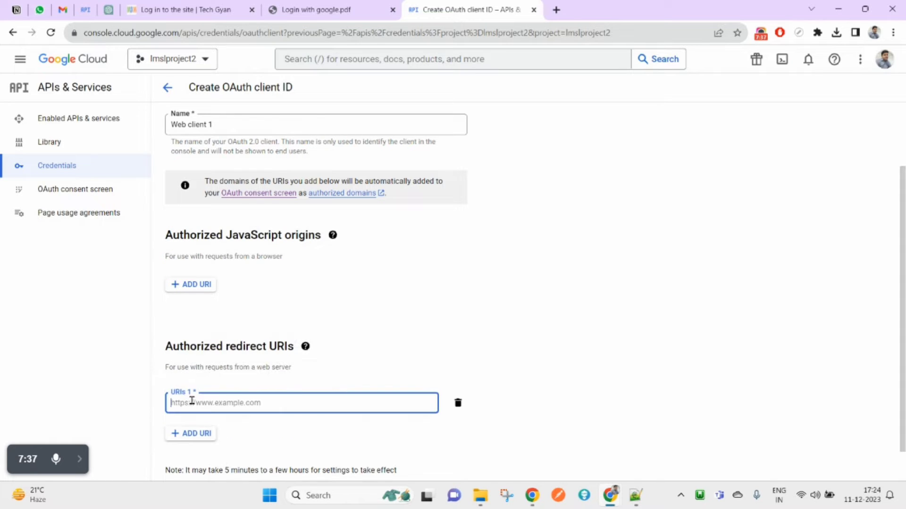
click(203, 33)
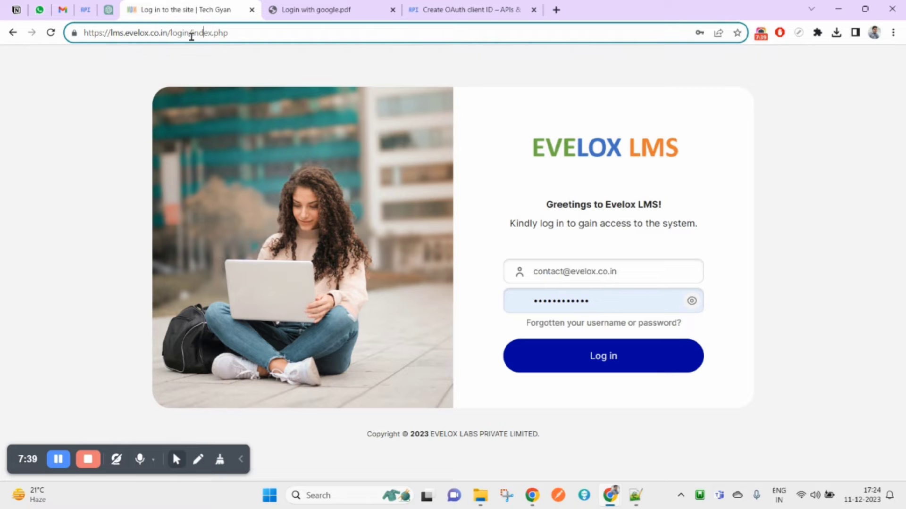
drag(170, 33, 84, 33)
key(ctrl+c)
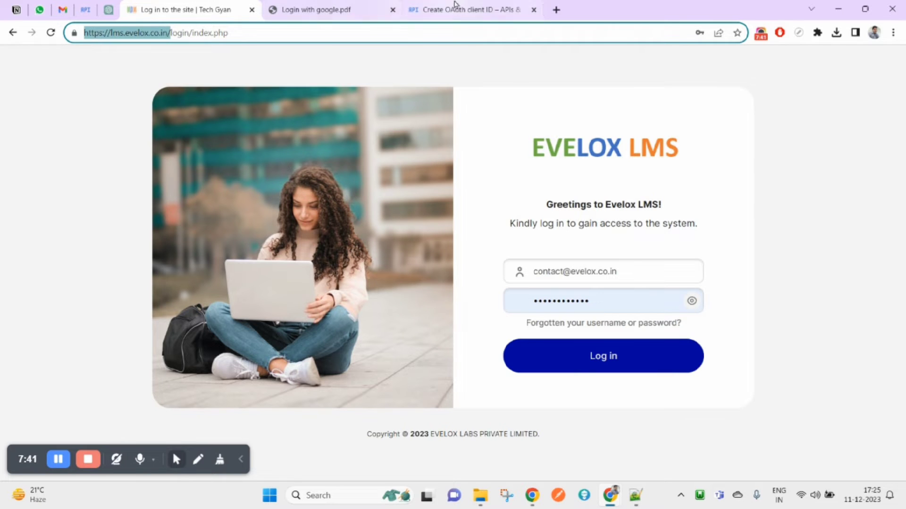
click(467, 9)
key(ctrl+v)
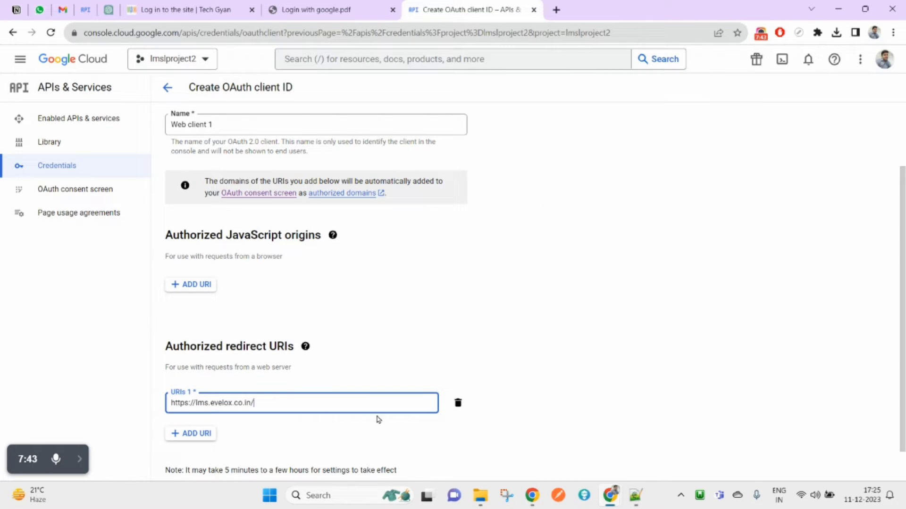
- Append admin/oauth2callback.php, as written in the Notepad++ notes, to the redirect URI and create the OAuth client
click(636, 495)
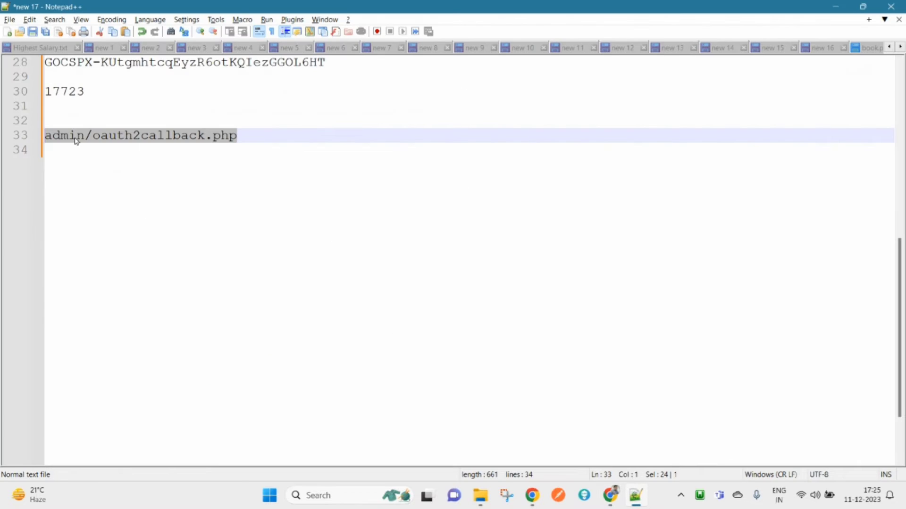
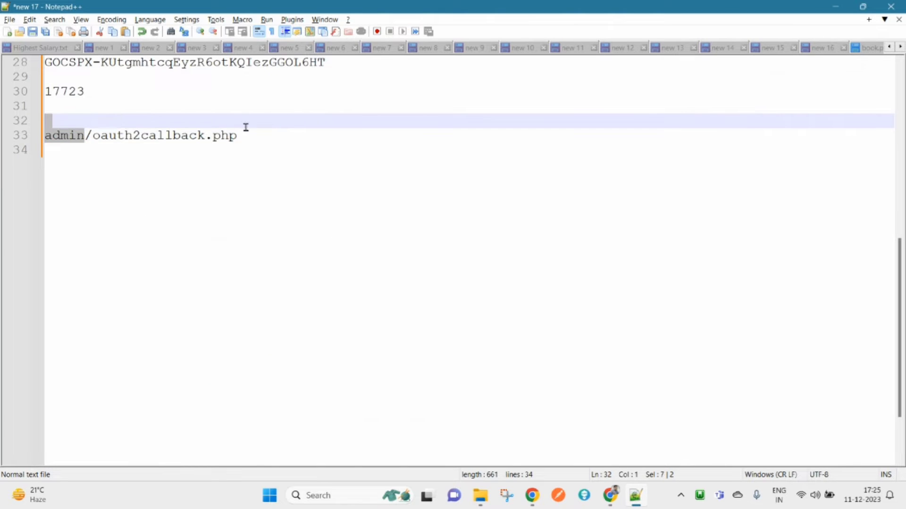
key(alt+Tab)
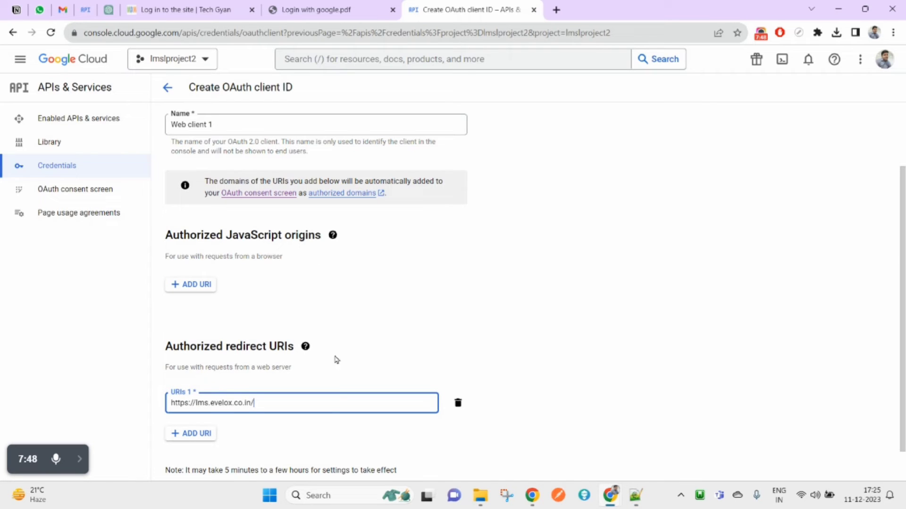
text(admin/oauth2callback.php)
scroll(468, 419, down, 1)
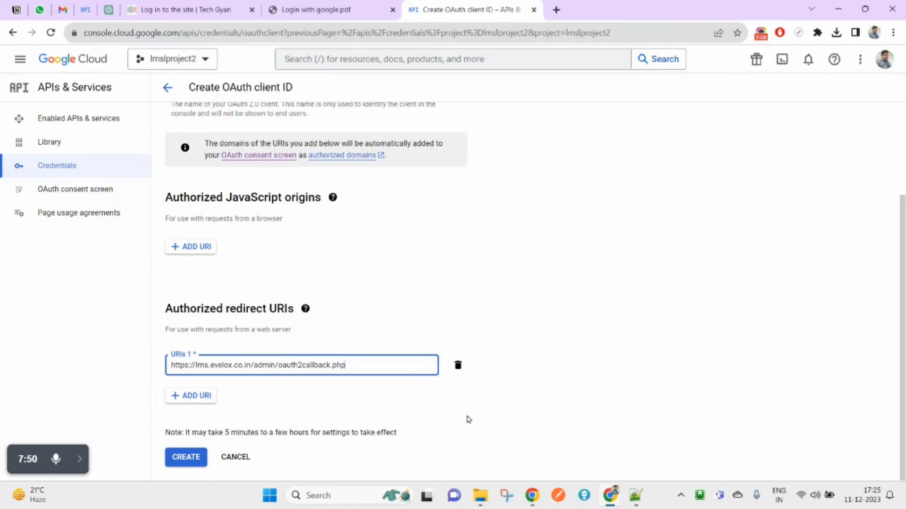
click(195, 457)
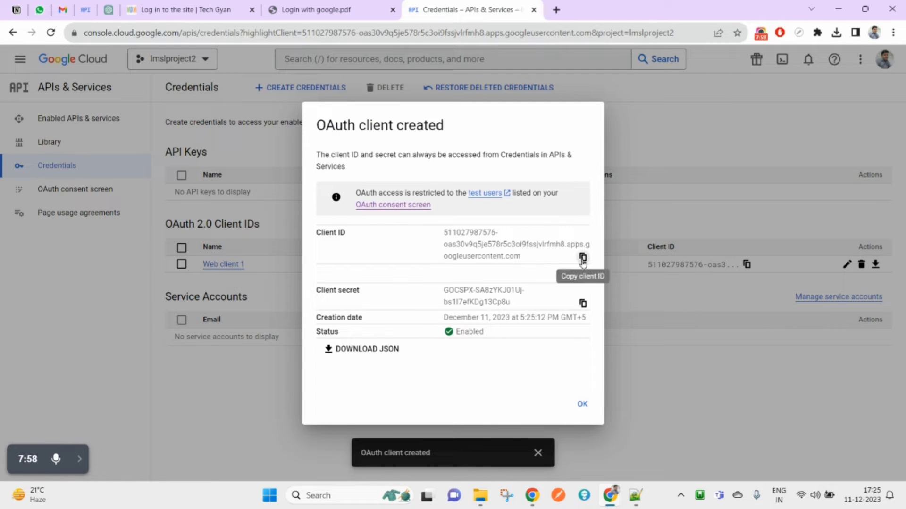
- Download the new client's JSON file and copy its client ID onto a new line at the end of the Notepad++ notes
click(387, 354)
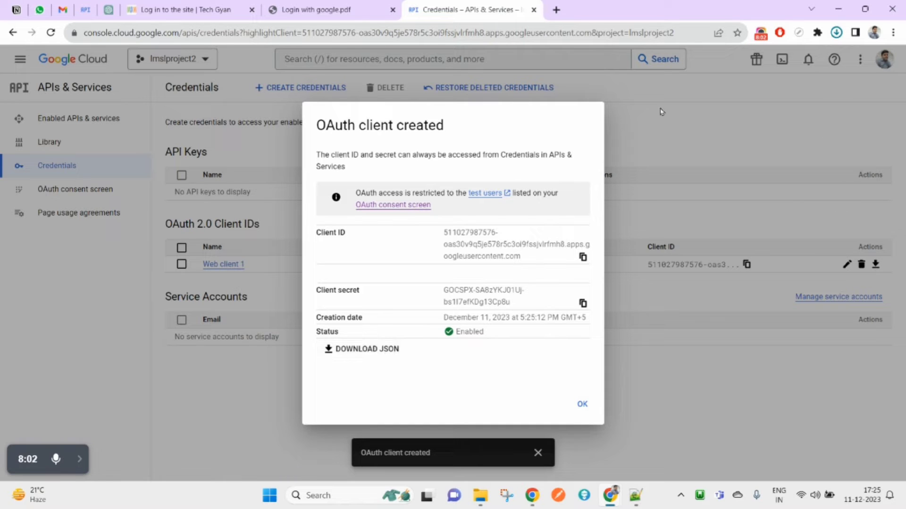
click(583, 257)
click(636, 496)
scroll(364, 147, down, 2)
click(364, 146)
key(Return)
key(Return)
key(ctrl+v)
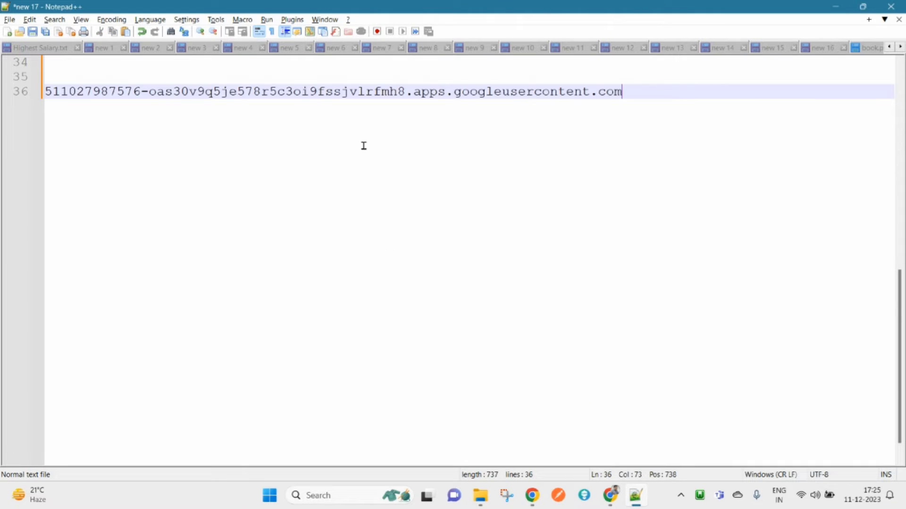
- Copy the client secret from Google Cloud and paste it two lines below the client ID in the Notepad++ notes
key(Return)
key(Return)
key(alt+Tab)
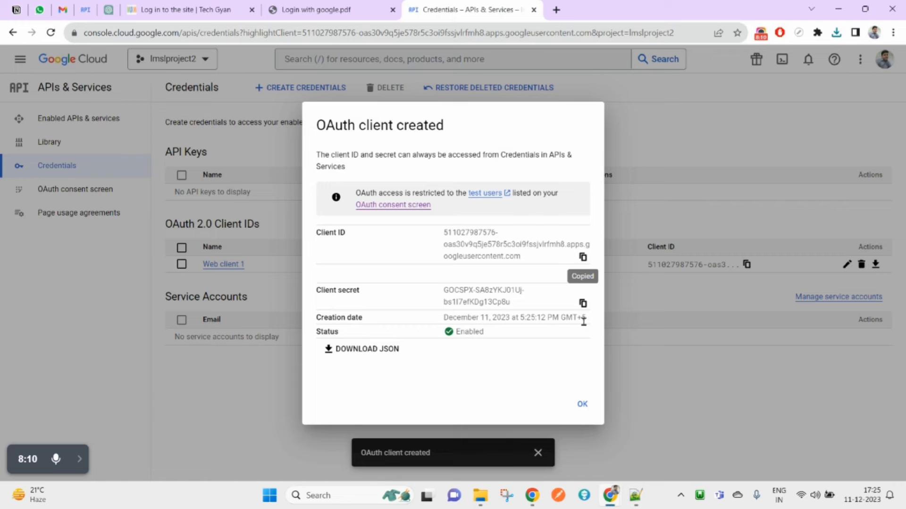
click(583, 303)
key(alt+Tab)
key(ctrl+v)
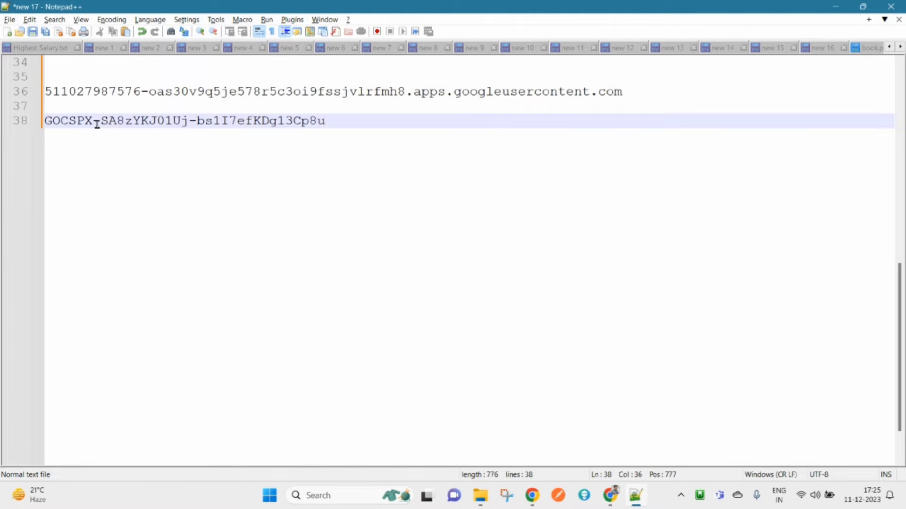
- Check the pasted client ID in the notes, then return to Google Cloud and dismiss the OAuth client created dialog
double_click(79, 94)
drag(78, 95, 631, 93)
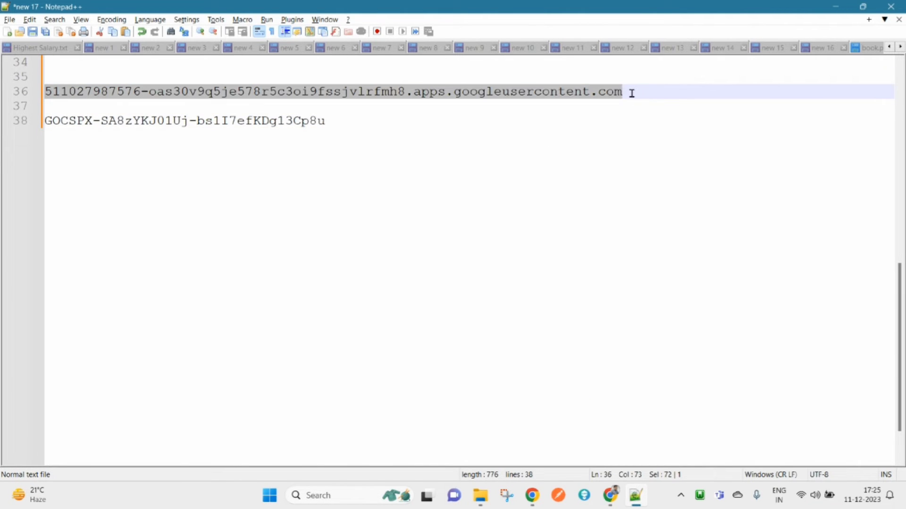
key(alt+Tab)
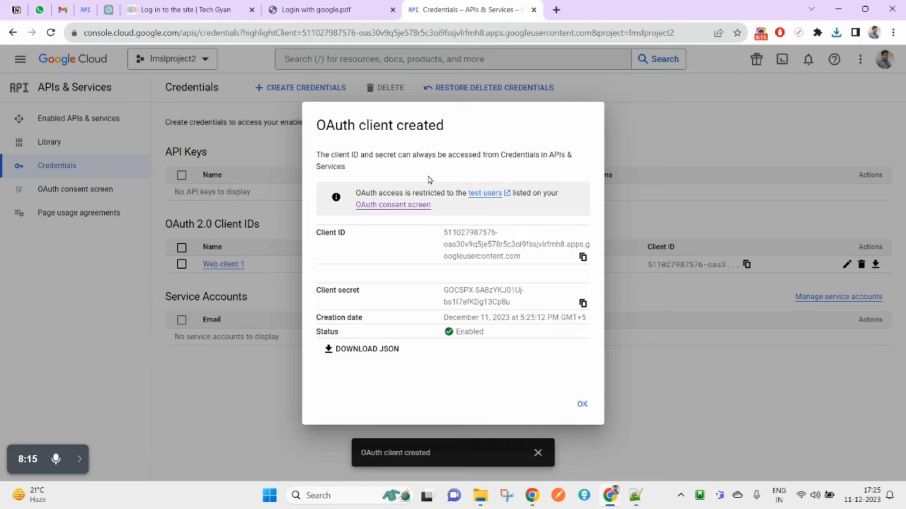
click(582, 404)
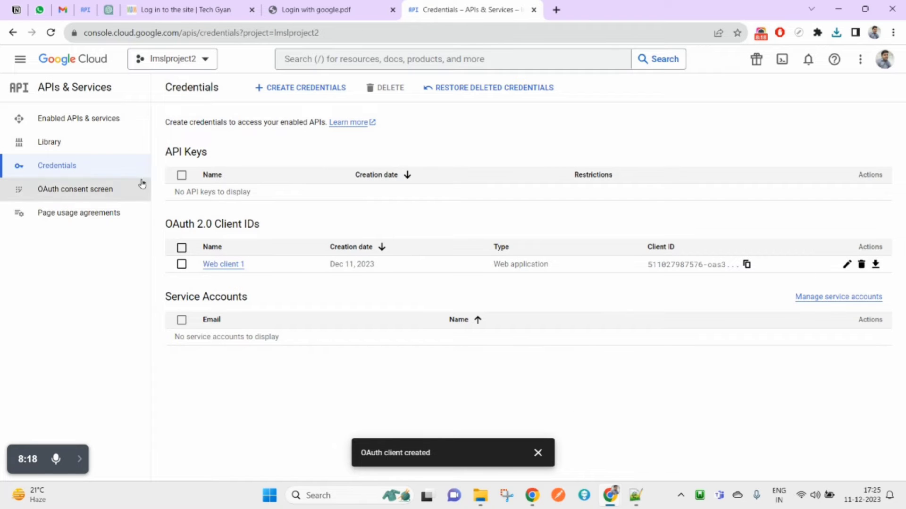
- Review the PDF guide from its opening section on creating a Google Cloud project to section 2 on the OAuth 2.0 client ID
click(302, 6)
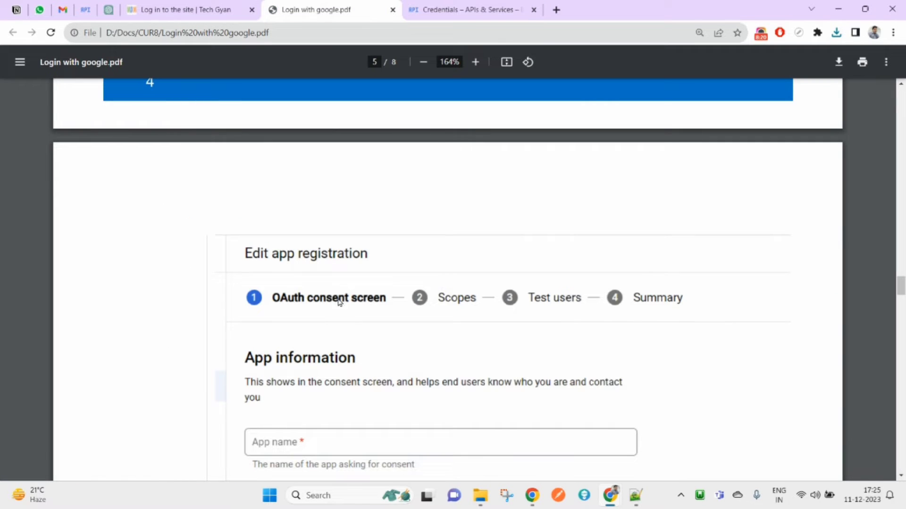
ctrl+scroll(369, 328, down, 2)
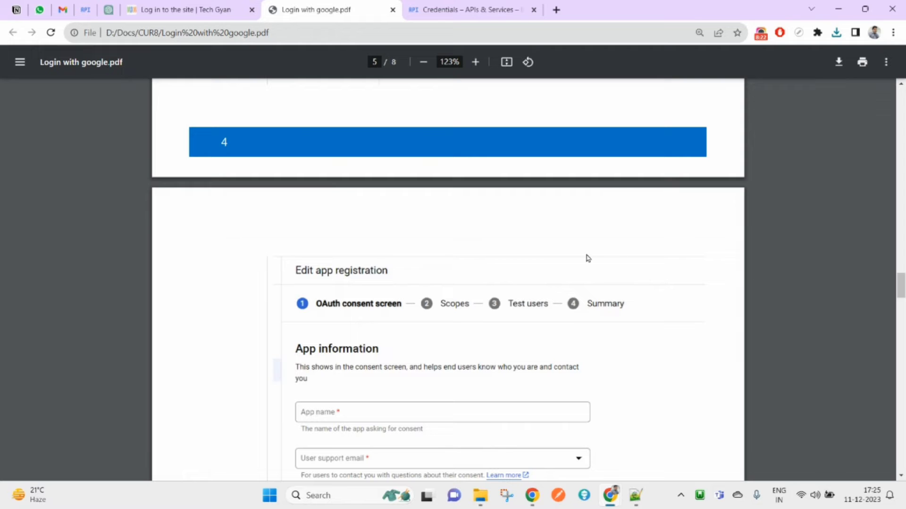
drag(896, 292, 896, 101)
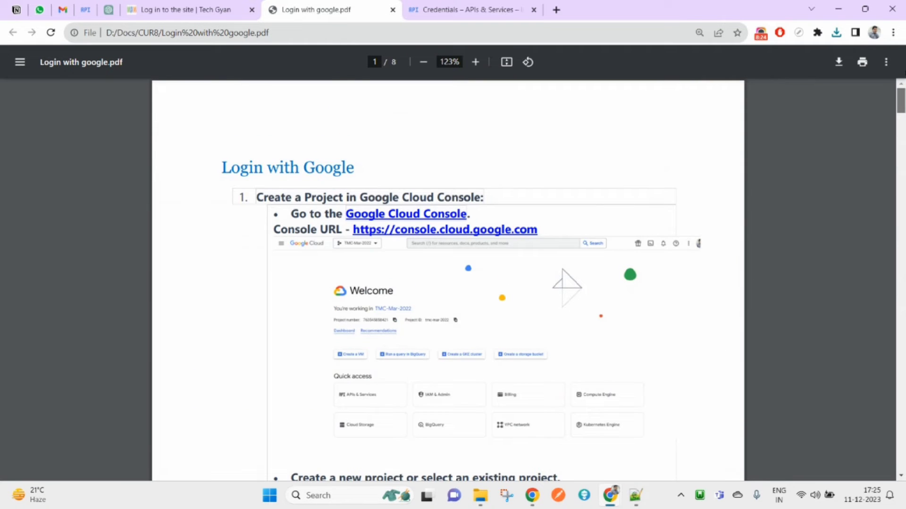
drag(258, 197, 481, 196)
click(406, 193)
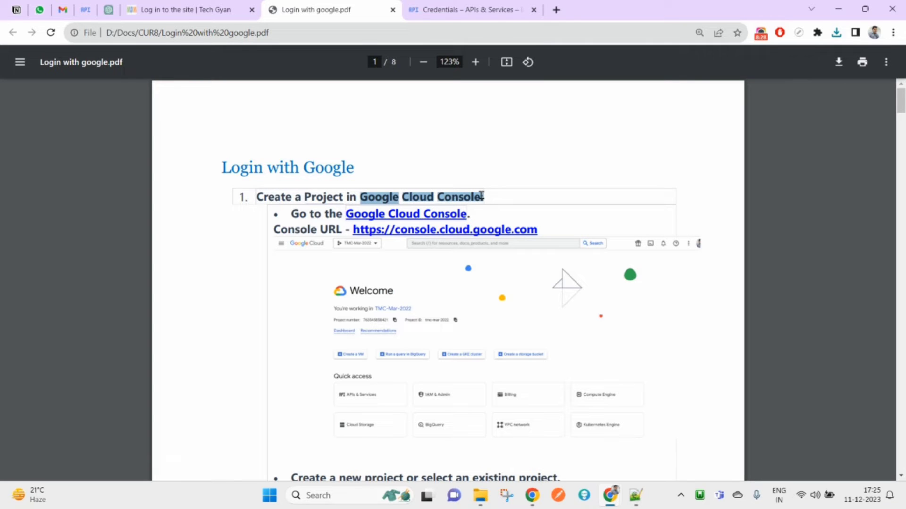
scroll(315, 261, up, 1)
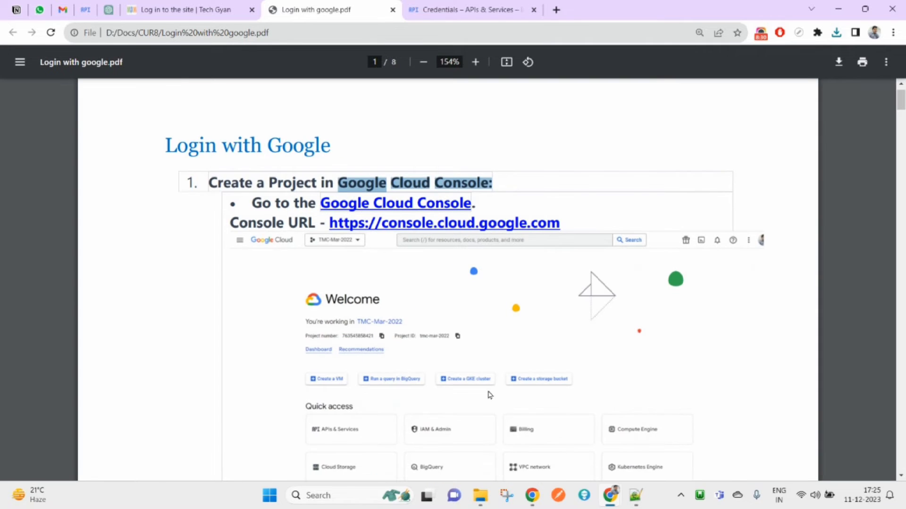
drag(210, 195, 509, 185)
scroll(532, 368, down, 10)
scroll(532, 368, down, 20)
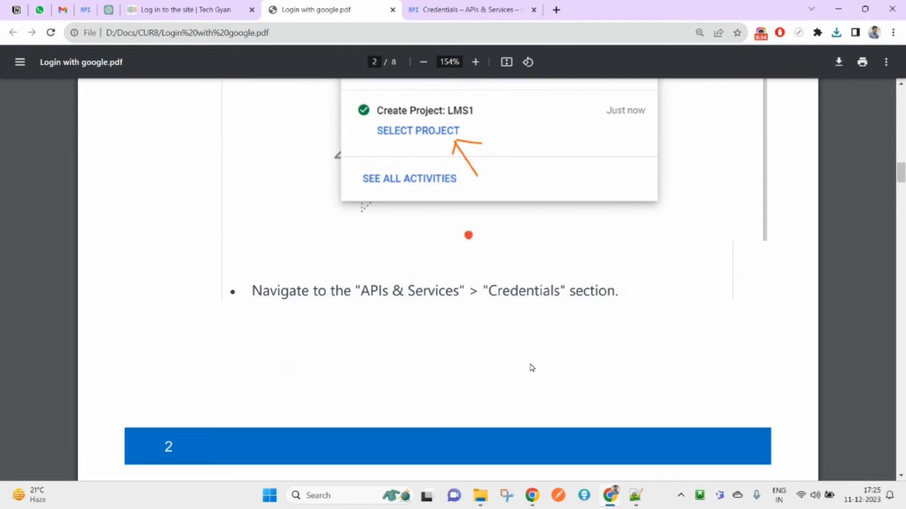
scroll(532, 368, up, 3)
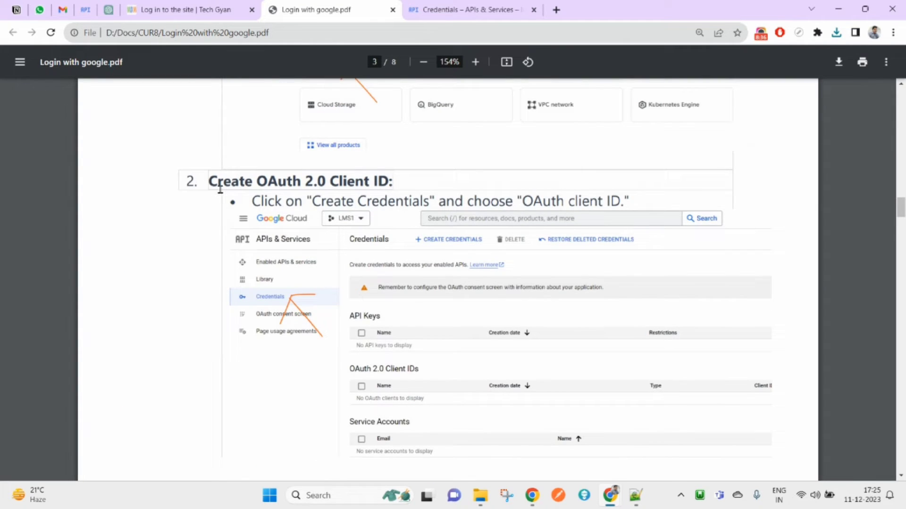
- Highlight the guide's "Create OAuth 2.0 Client ID" heading, then look at the credential creation options in Google Cloud and dismiss them
drag(206, 181, 439, 181)
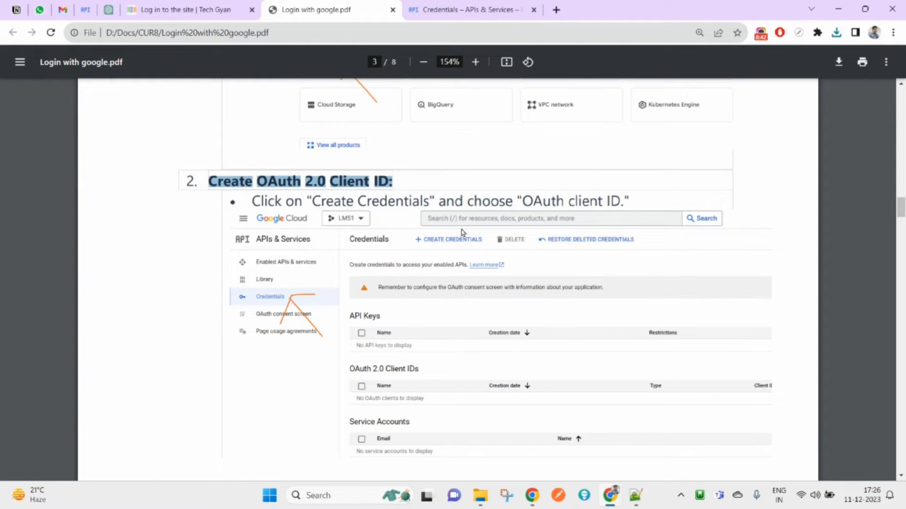
click(477, 10)
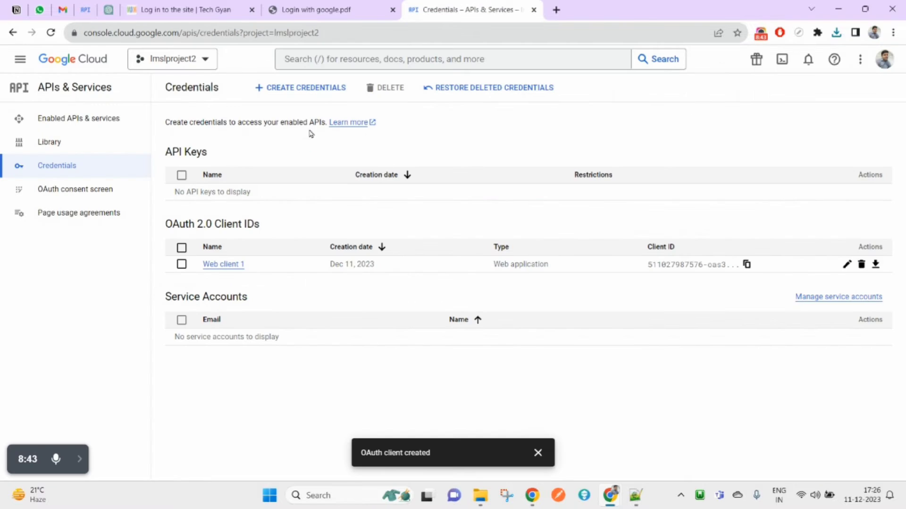
click(301, 88)
click(329, 374)
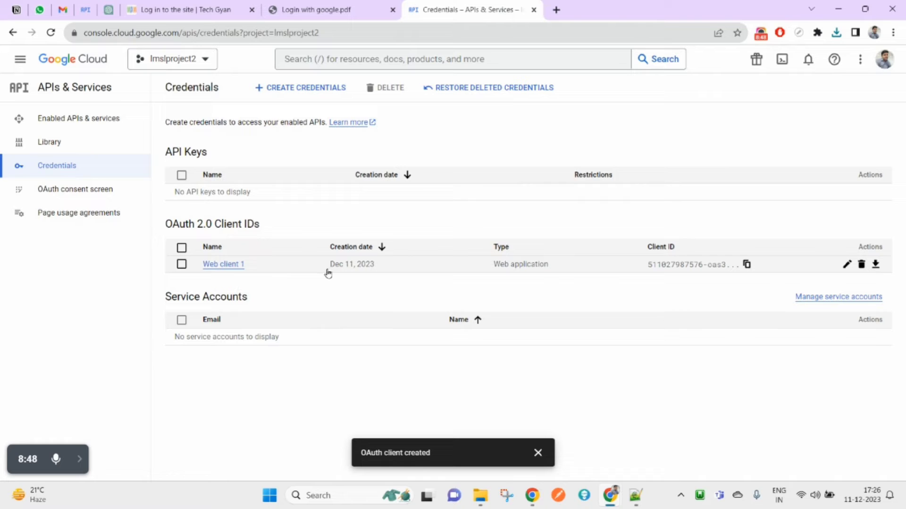
- Examine the Evelox LMS login page address, recheck the credential creation options in Google Cloud, and return to the PDF guide
click(174, 10)
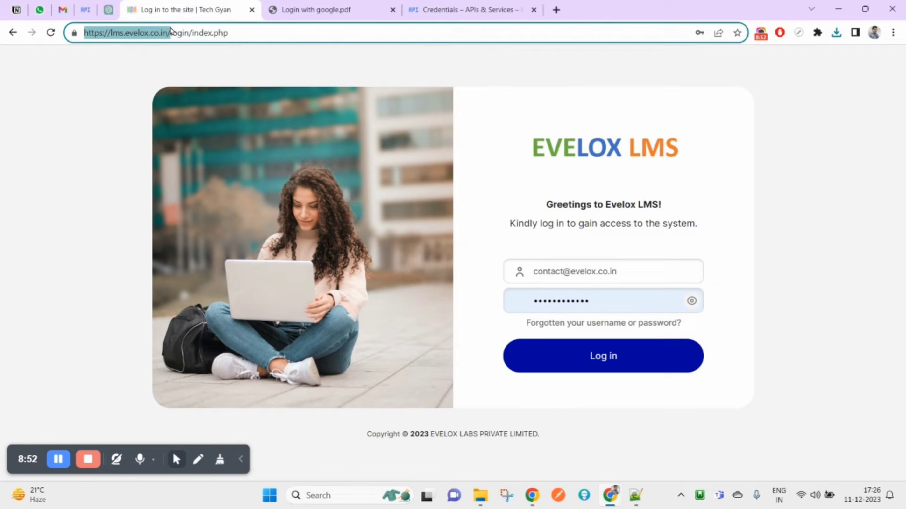
click(135, 39)
drag(110, 33, 189, 33)
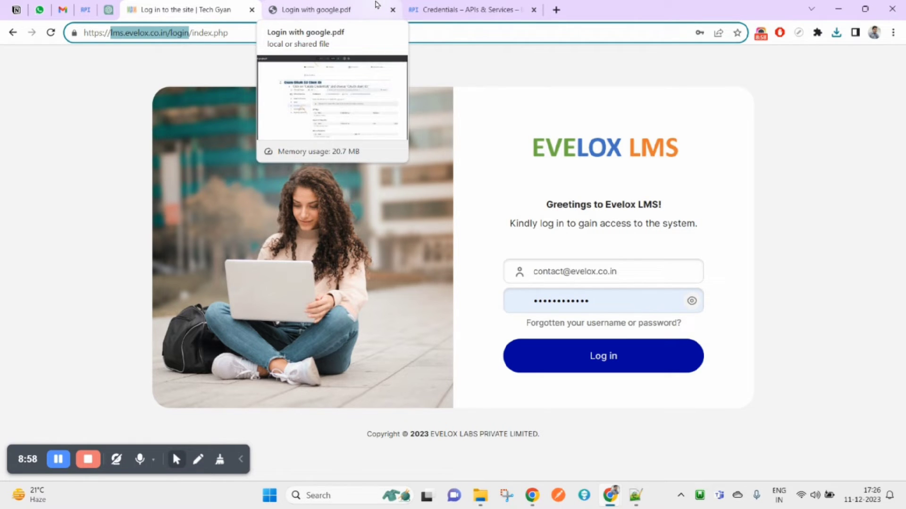
click(434, 10)
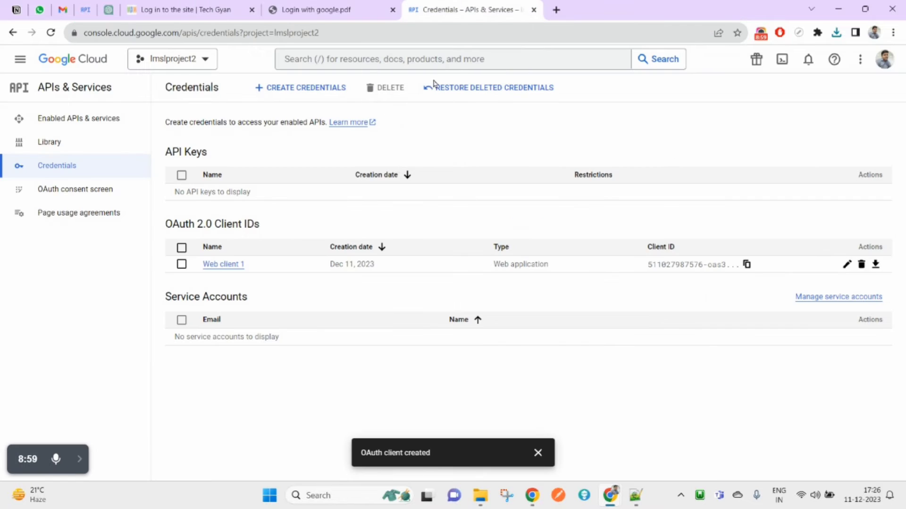
click(293, 91)
click(646, 360)
click(221, 10)
click(368, 5)
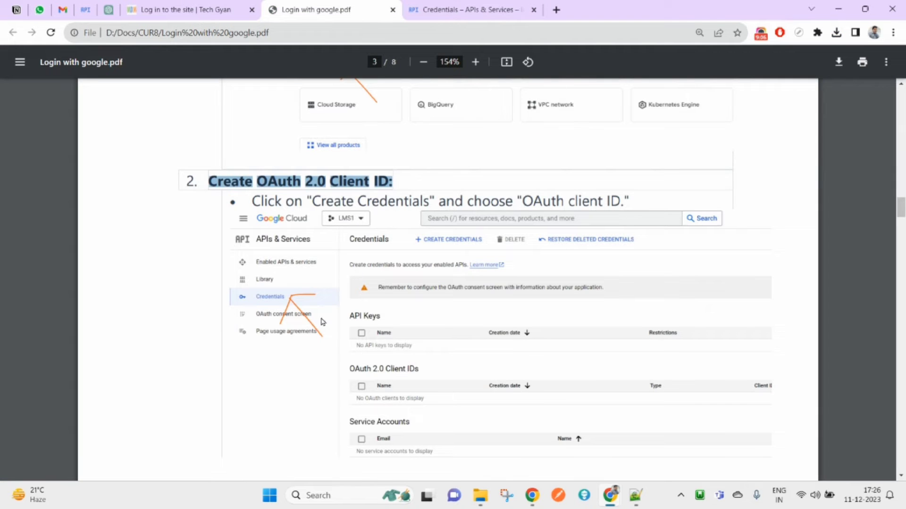
- Review the guide's OAuth client ID screenshots and highlight the "Configure consent screen" heading
scroll(383, 300, down, 12)
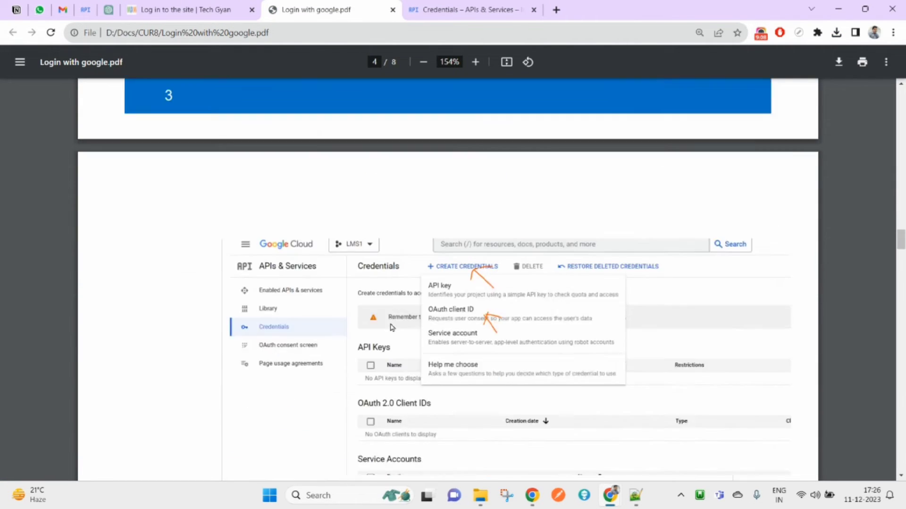
scroll(399, 343, down, 2)
scroll(401, 344, up, 1)
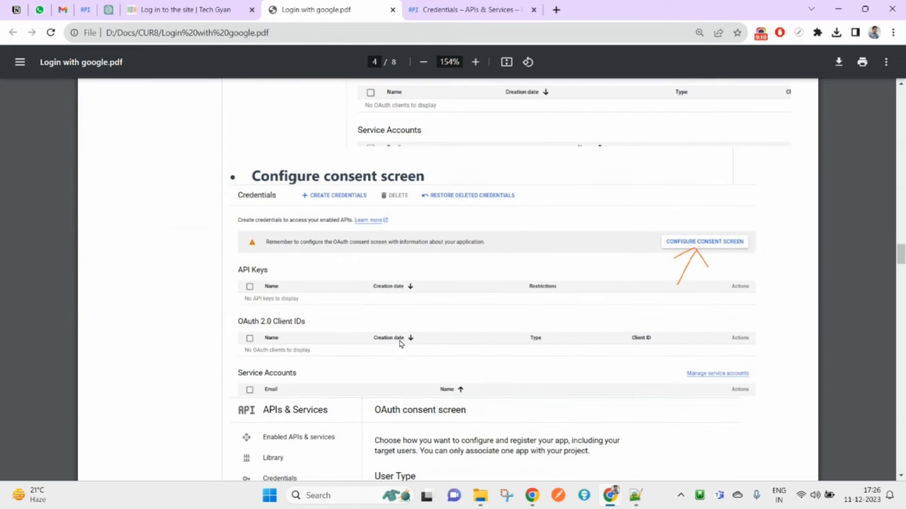
double_click(303, 176)
click(397, 175)
drag(253, 176, 435, 173)
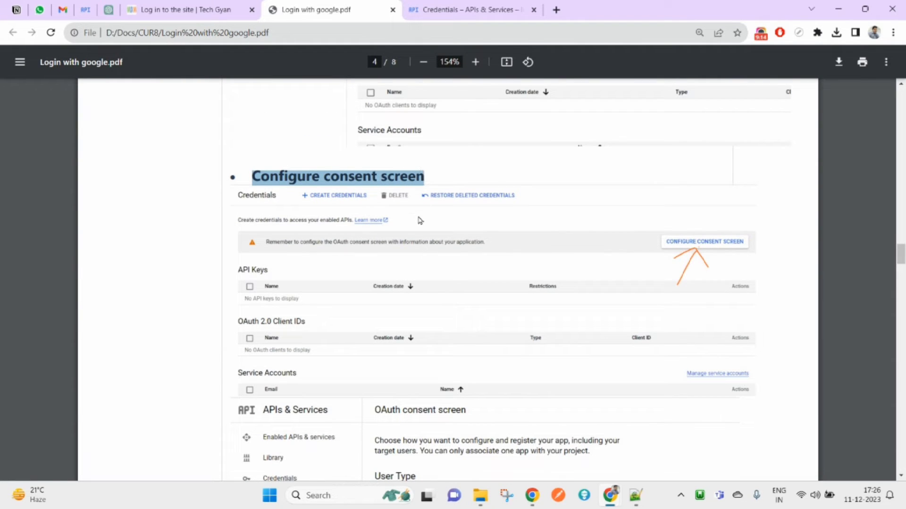
- Compare the guide's consent screen section with the Google Cloud credentials page, and view the project list without switching projects
click(491, 9)
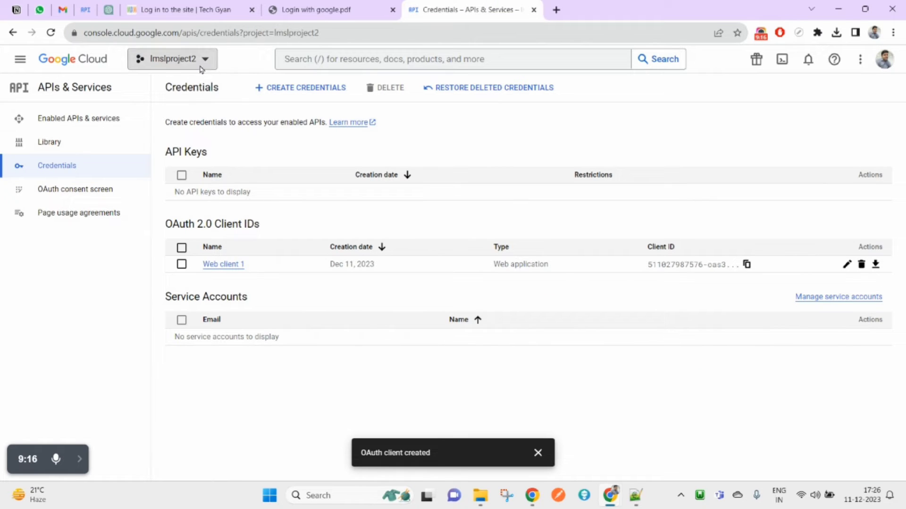
click(311, 10)
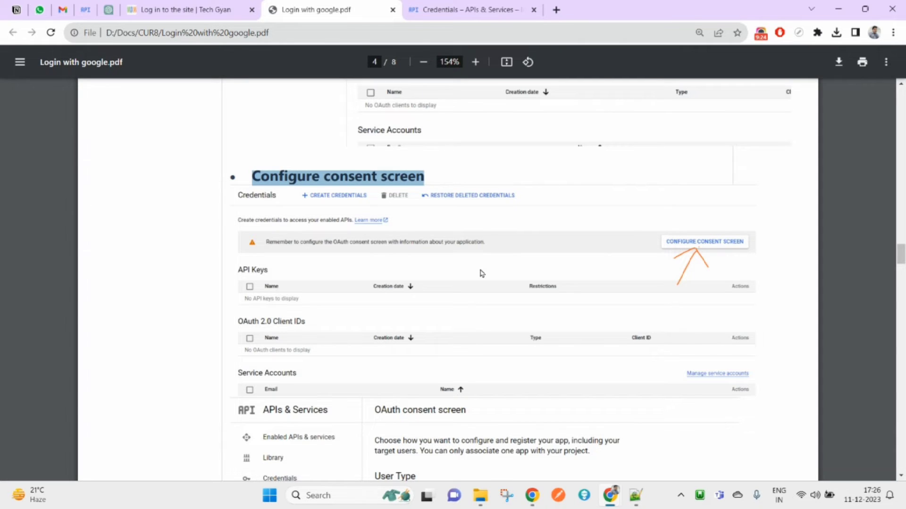
click(473, 8)
click(186, 66)
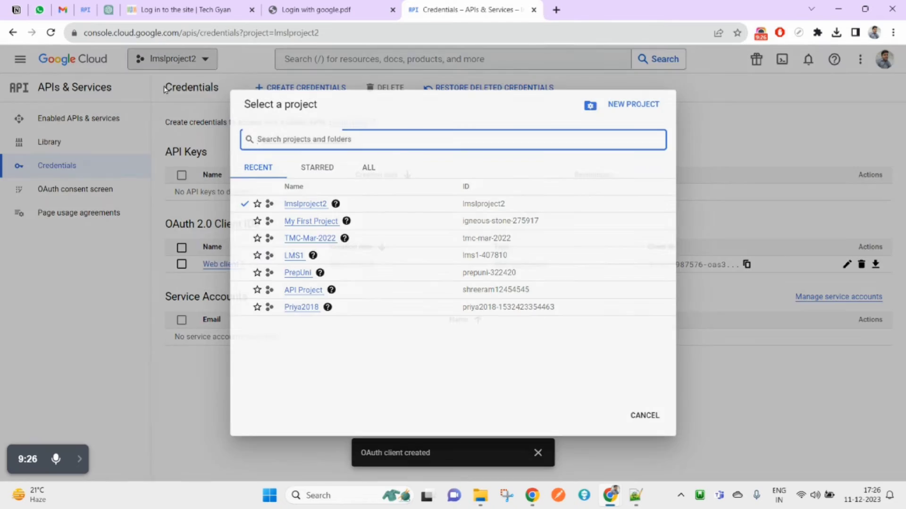
click(659, 421)
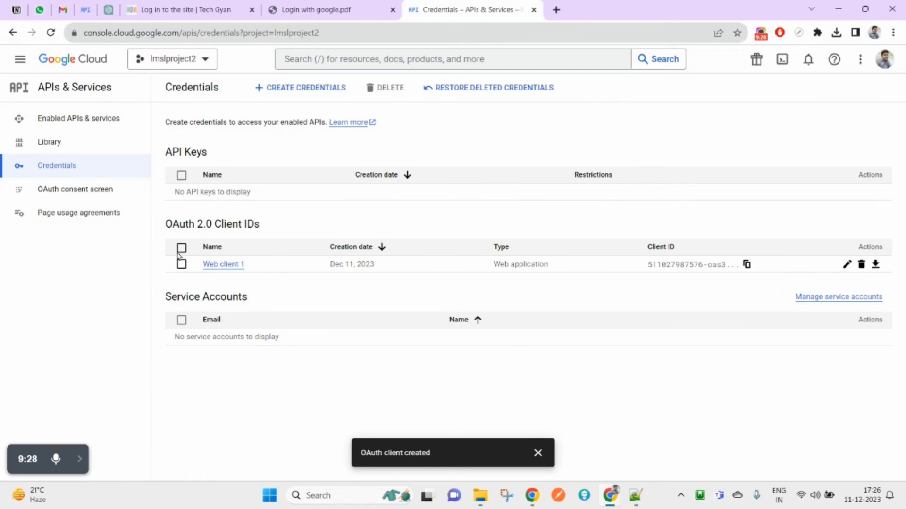
- Review the guide's remaining Google Cloud pages through the authorized URIs and client credentials, and highlight the "Configure Moodle" heading
click(296, 7)
scroll(572, 343, down, 10)
scroll(318, 372, down, 20)
scroll(340, 348, down, 20)
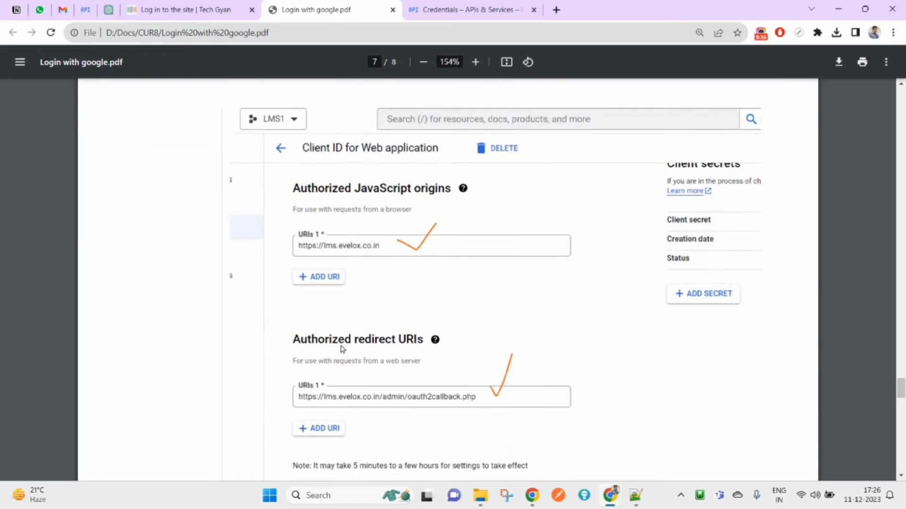
scroll(343, 349, down, 15)
scroll(368, 157, up, 6)
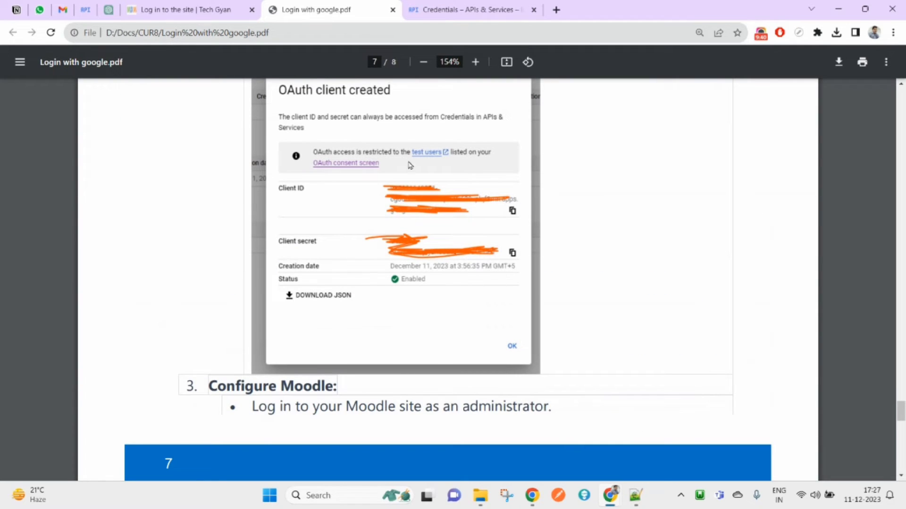
scroll(400, 370, down, 5)
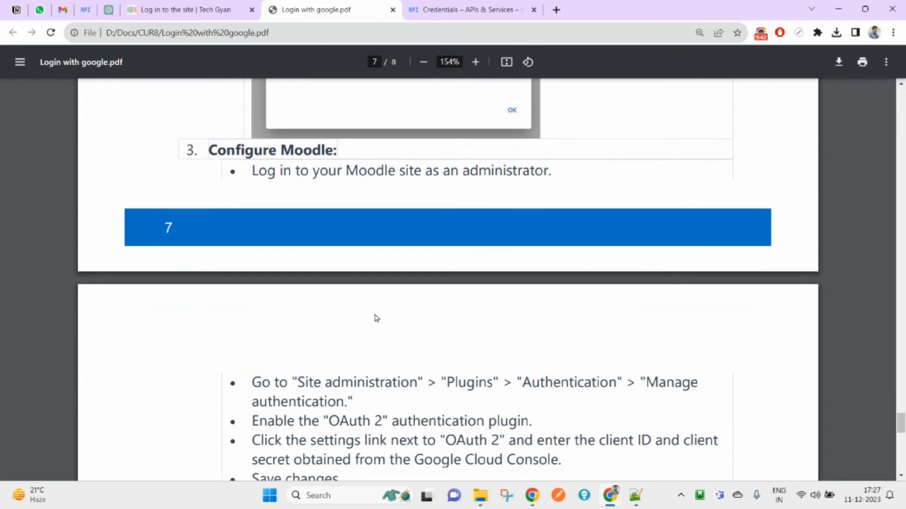
drag(209, 150, 325, 144)
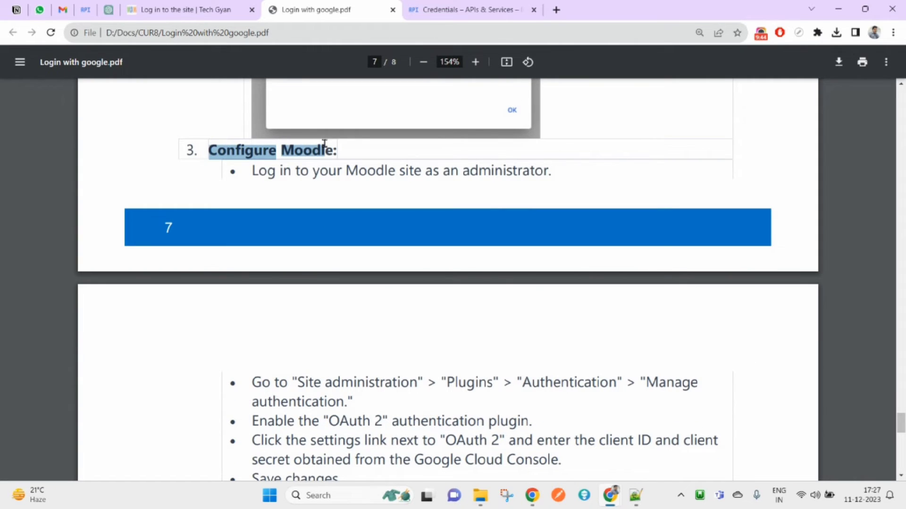
- Move the Evelox LMS tab behind the Google Cloud tab, log in as administrator and look over the Site administration page
drag(188, 10, 467, 9)
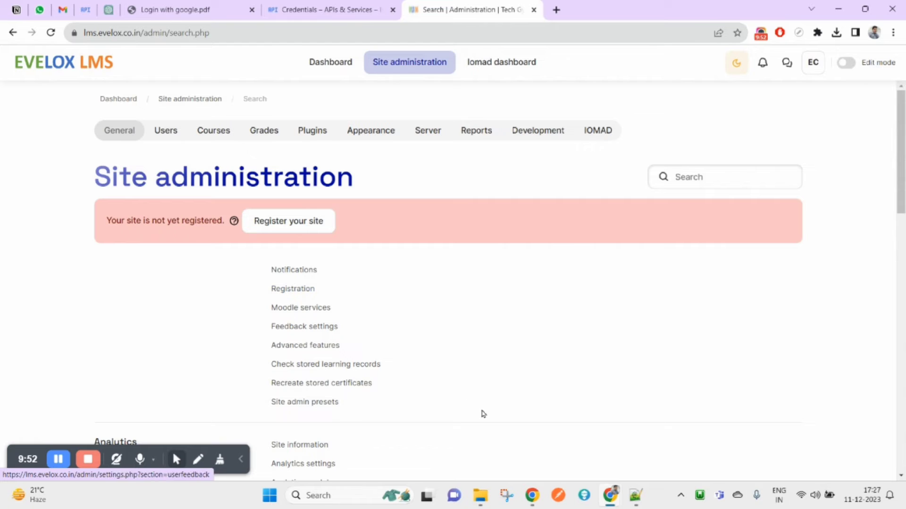
scroll(576, 380, down, 5)
scroll(576, 380, up, 5)
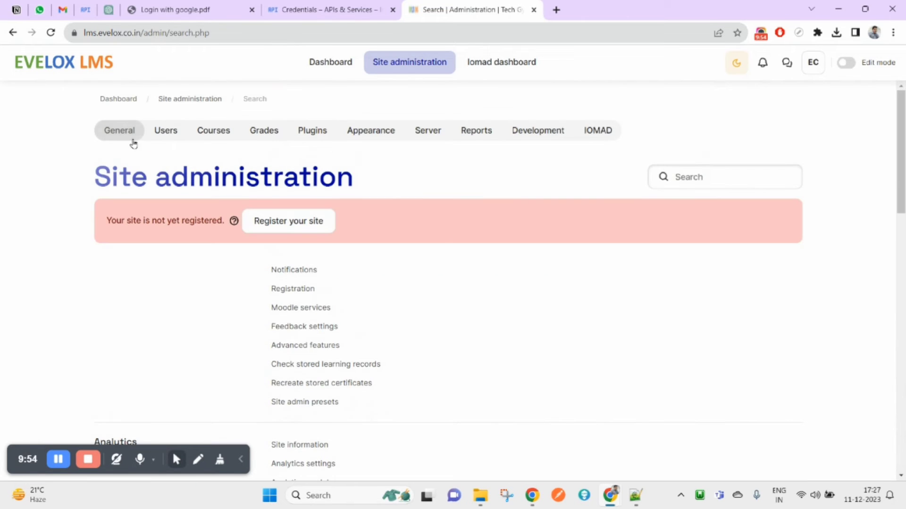
- Search the site administration pages for "authe" and open Manage authentication from the Plugins section
key(ctrl+f)
text(authe)
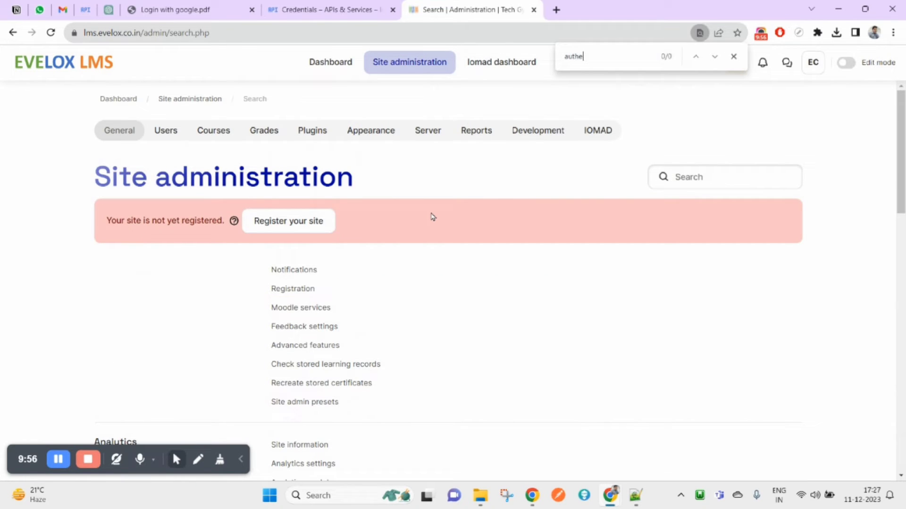
click(310, 138)
key(ctrl+f)
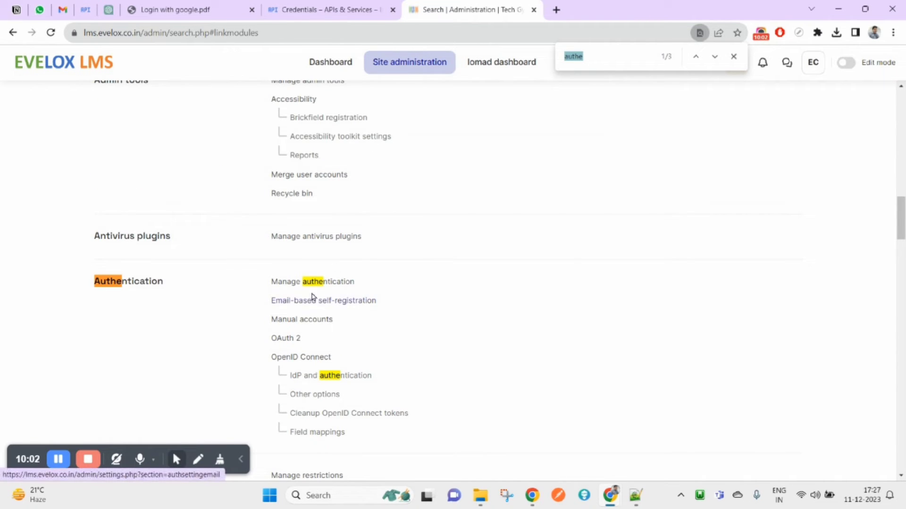
scroll(354, 231, up, 20)
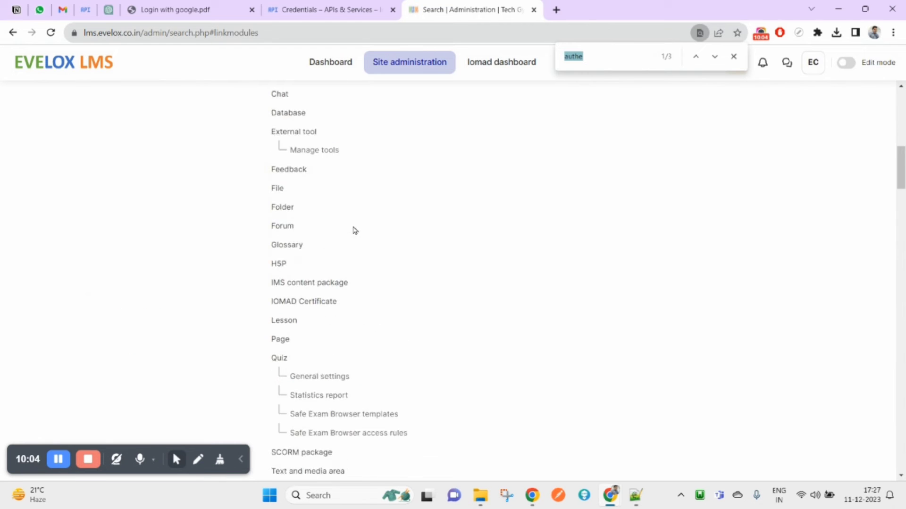
scroll(632, 132, down, 8)
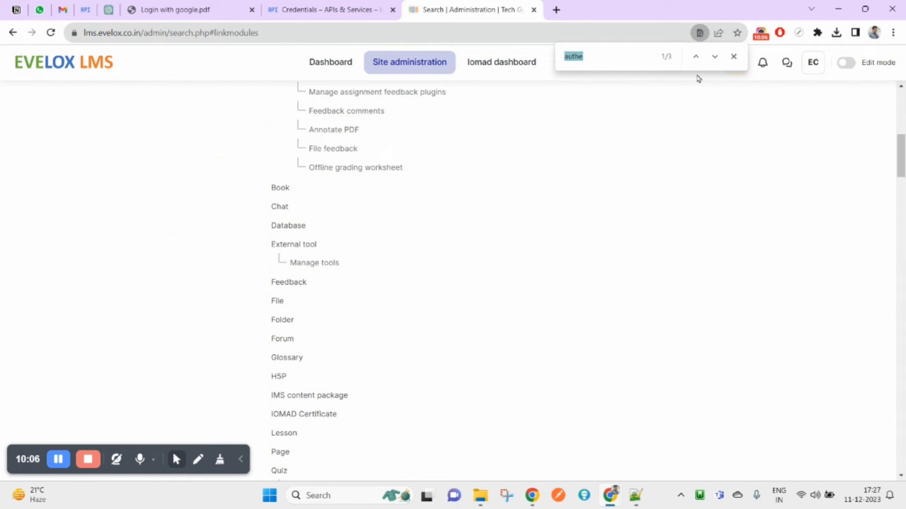
click(714, 56)
click(311, 282)
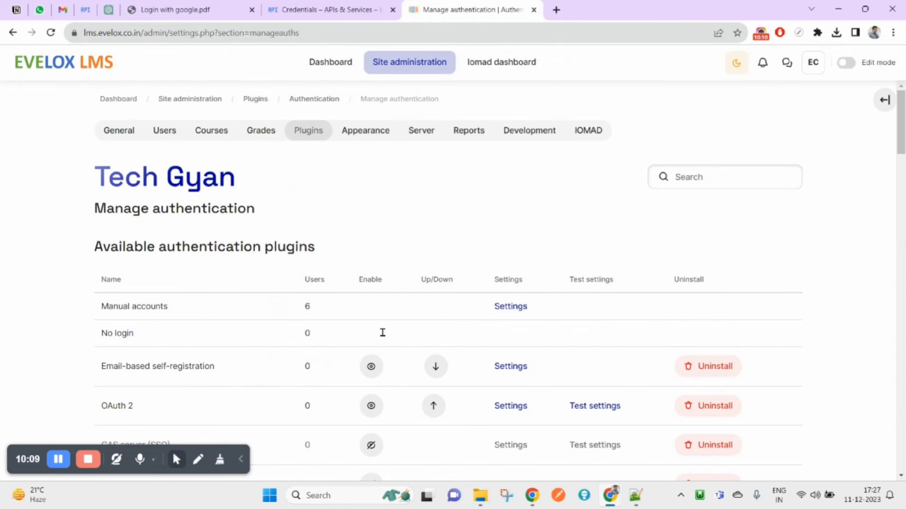
- Find OAuth 2 among the available authentication plugins and disable it
scroll(375, 393, down, 2)
drag(100, 289, 151, 289)
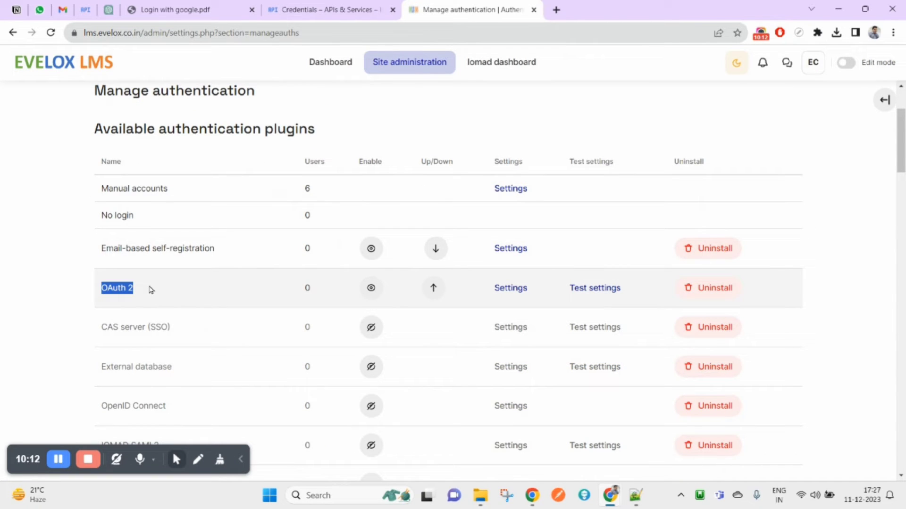
key(ctrl+f)
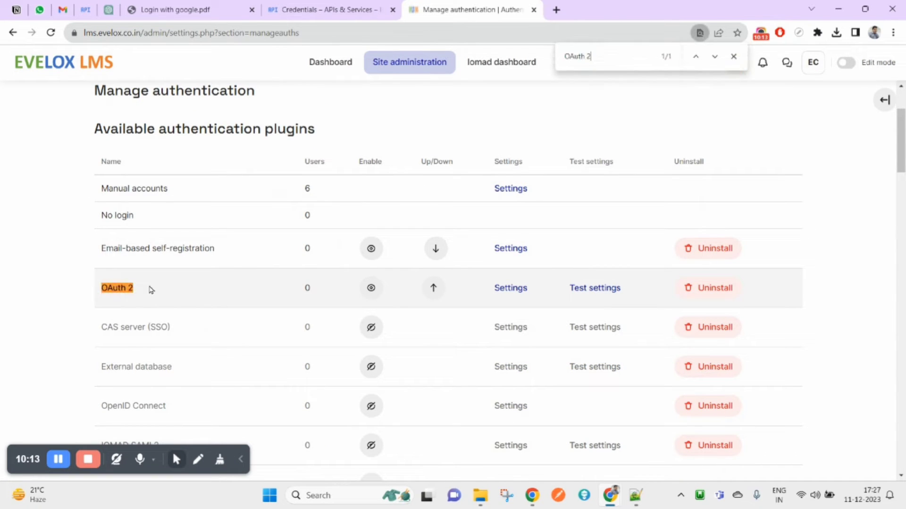
click(372, 288)
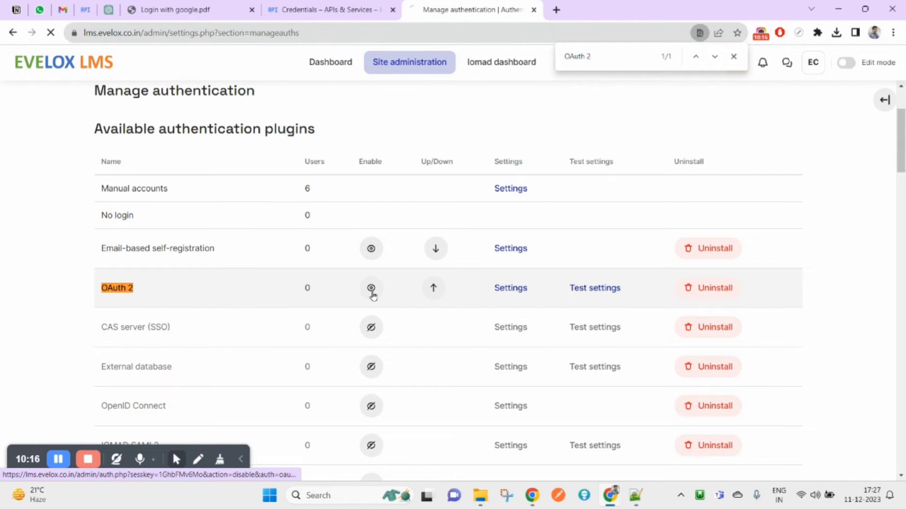
- Locate OAuth 2 among the disabled authentication plugins, enable it and check its row in the list
scroll(415, 372, down, 8)
key(ctrl+f)
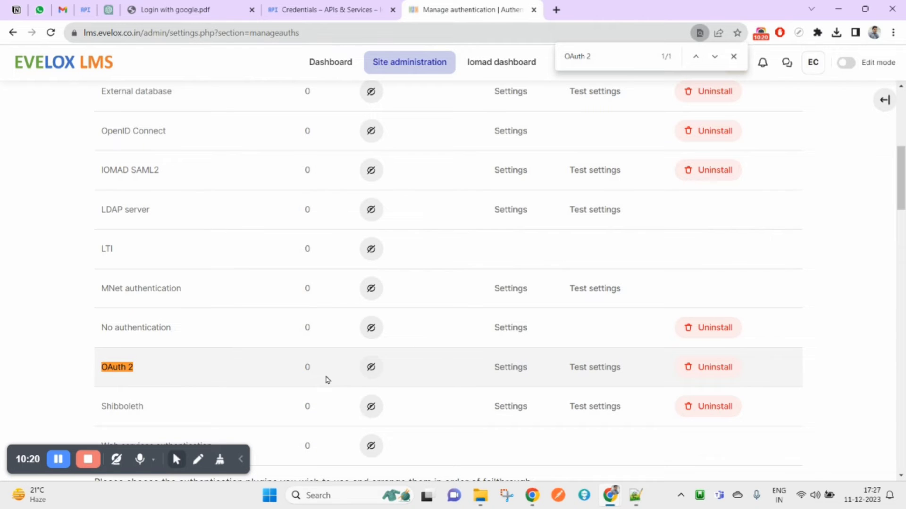
scroll(326, 378, down, 1)
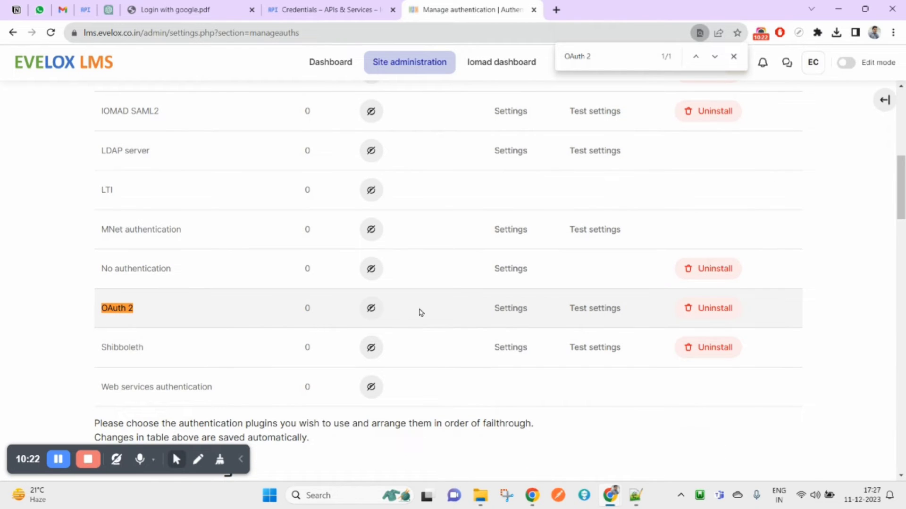
scroll(450, 309, up, 5)
scroll(451, 309, down, 5)
click(370, 309)
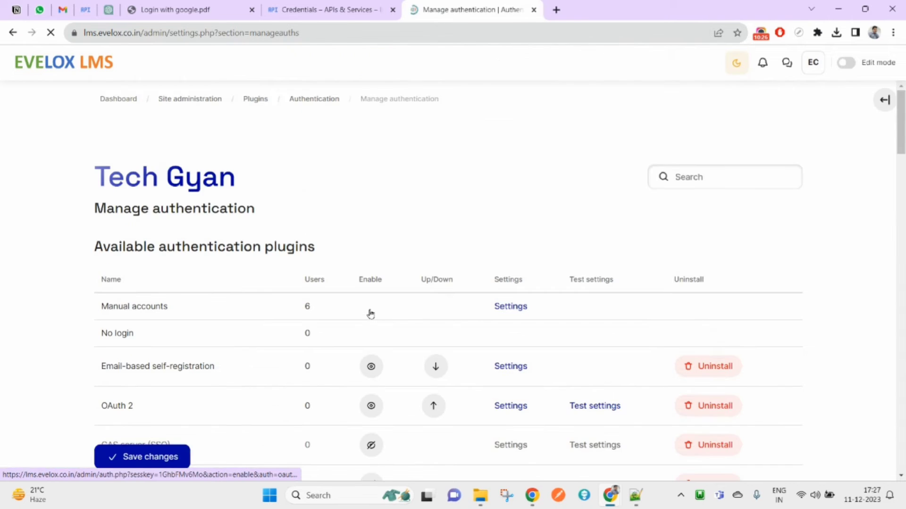
scroll(539, 257, down, 5)
key(ctrl+f)
key(Return)
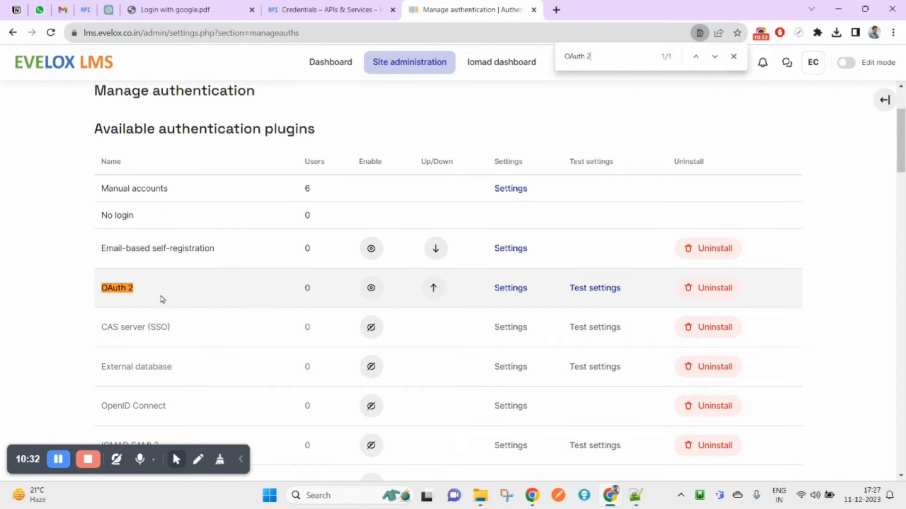
scroll(162, 299, up, 3)
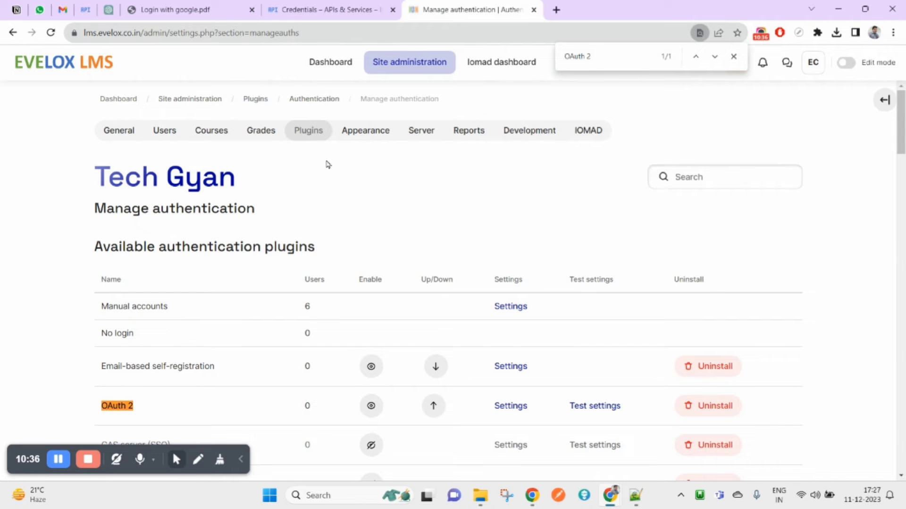
- Read the guide's instructions on OAuth 2 settings and section 4 on enabling the Google API in Moodle
click(207, 7)
scroll(348, 377, down, 2)
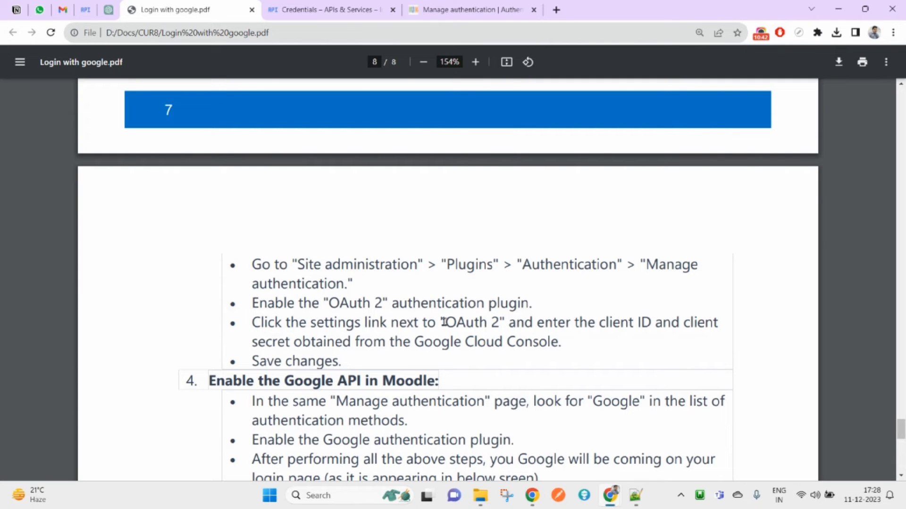
scroll(234, 375, down, 2)
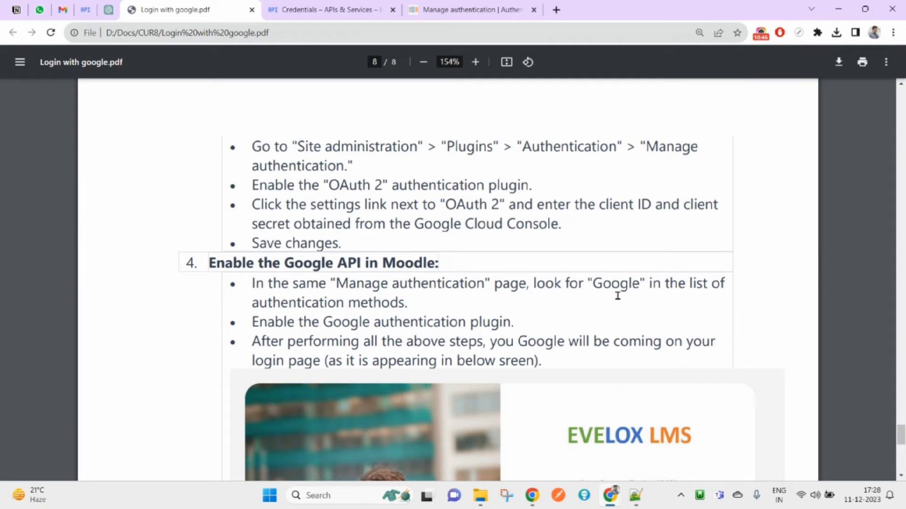
- Return to the LMS tab, open the Server section of site administration and locate the OAuth 2 services entry
click(425, 9)
click(419, 135)
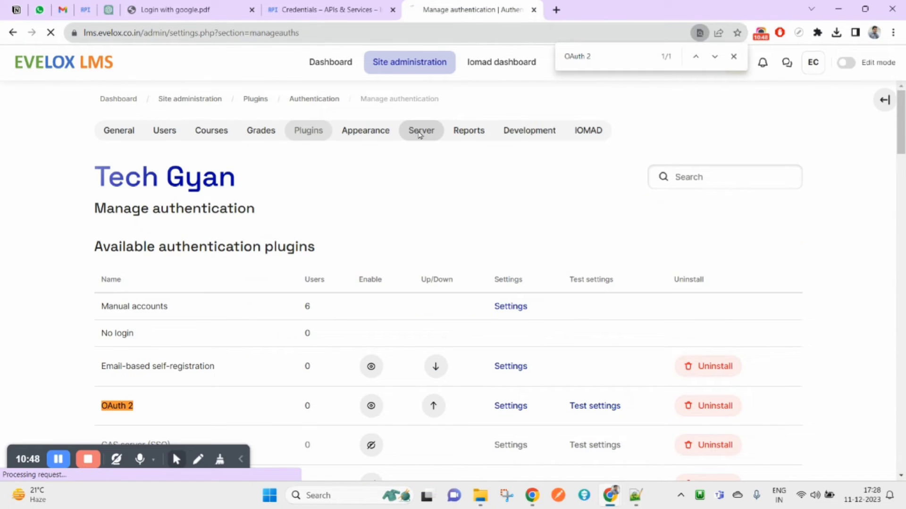
scroll(412, 231, up, 3)
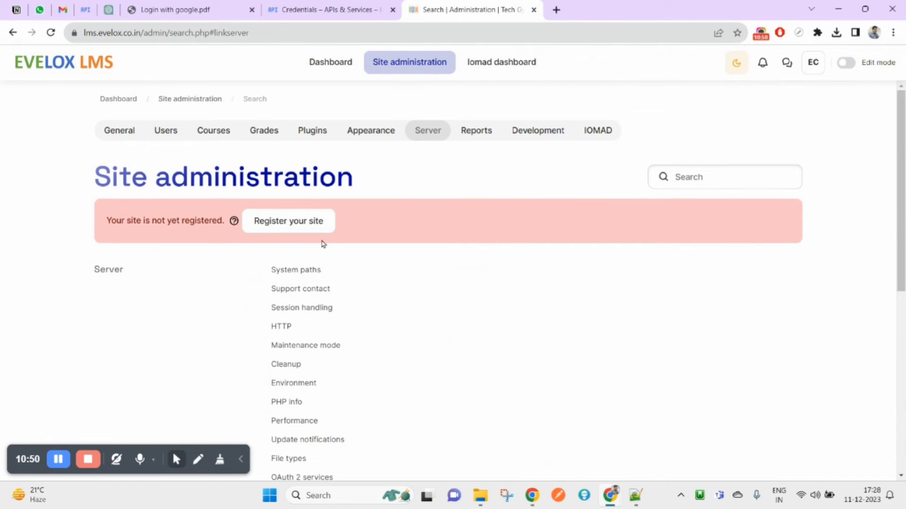
scroll(342, 335, down, 5)
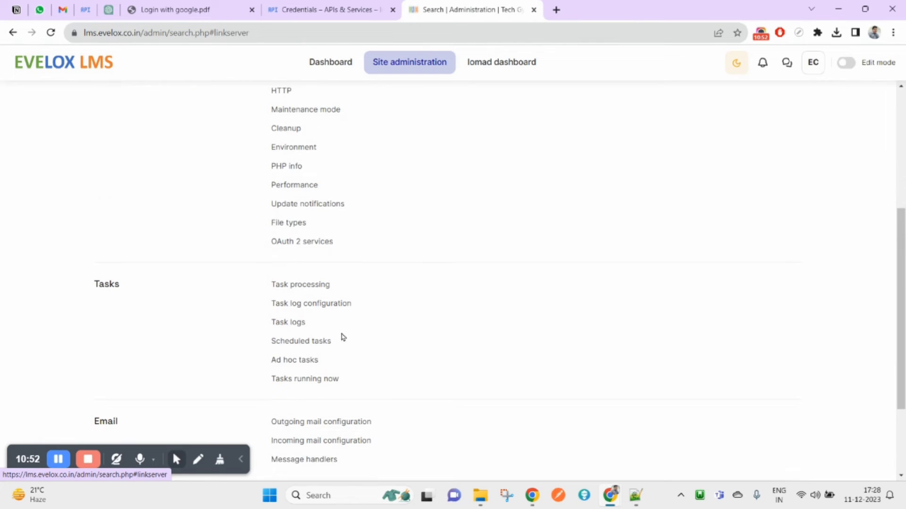
drag(370, 249, 272, 241)
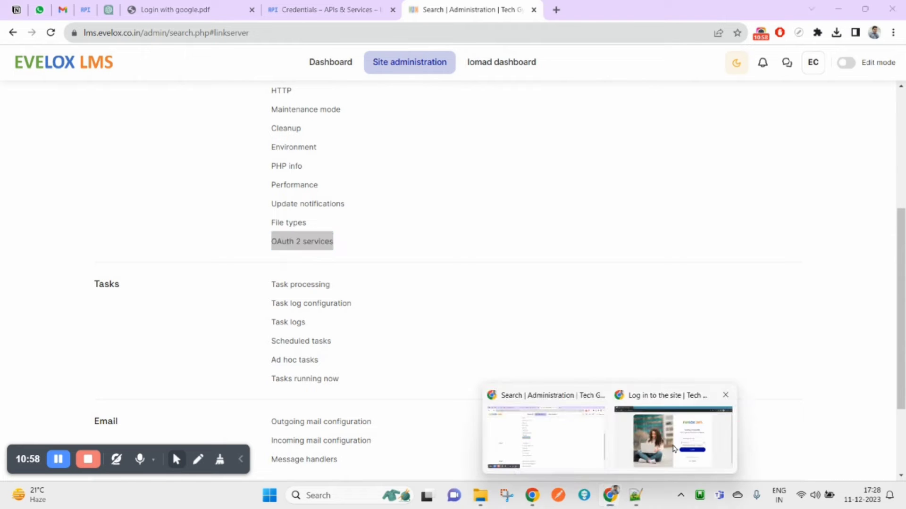
- Switch to the incognito login page, reload it and check which login options it offers
click(674, 436)
right_click(448, 79)
click(490, 118)
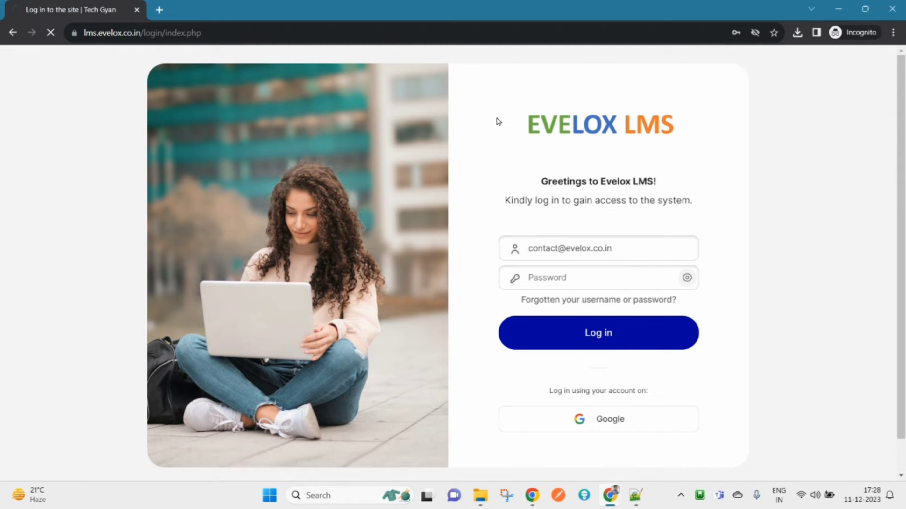
drag(683, 349, 555, 232)
click(825, 282)
click(318, 33)
key(Return)
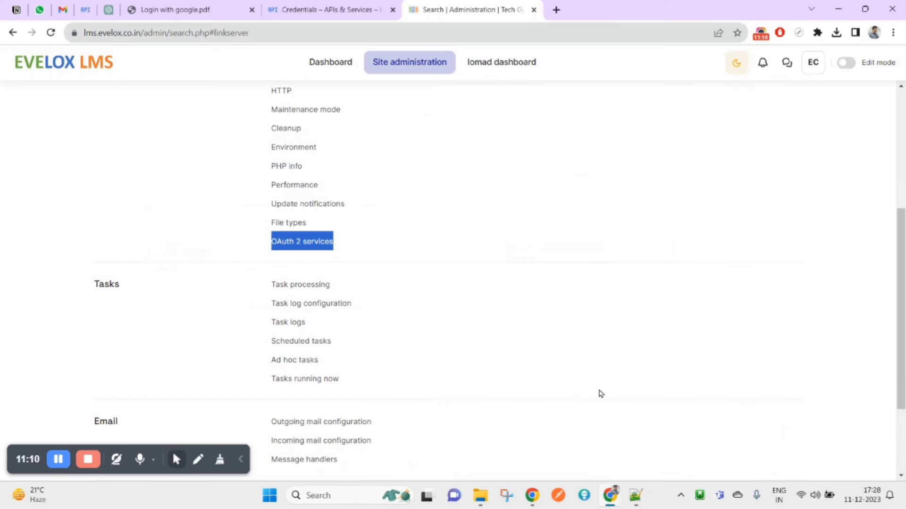
- Go back to site administration, open OAuth 2 services and start creating a new Google service
click(286, 246)
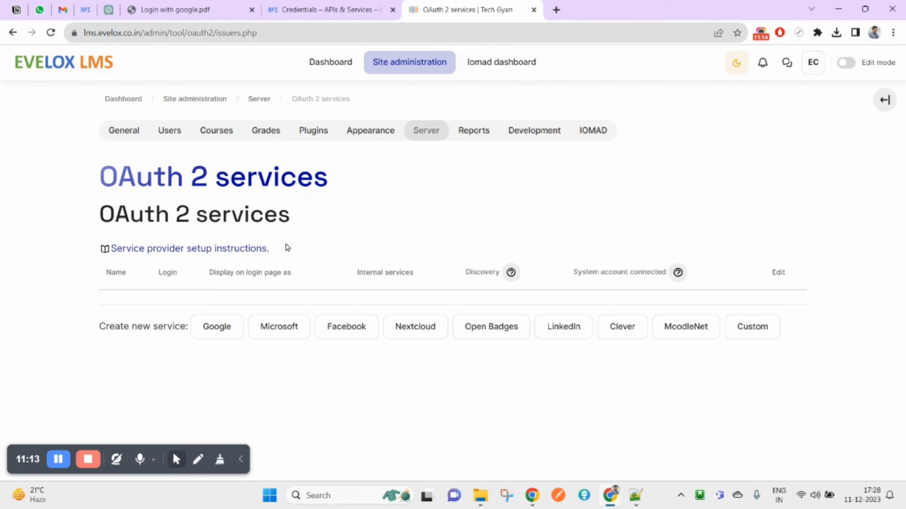
click(223, 328)
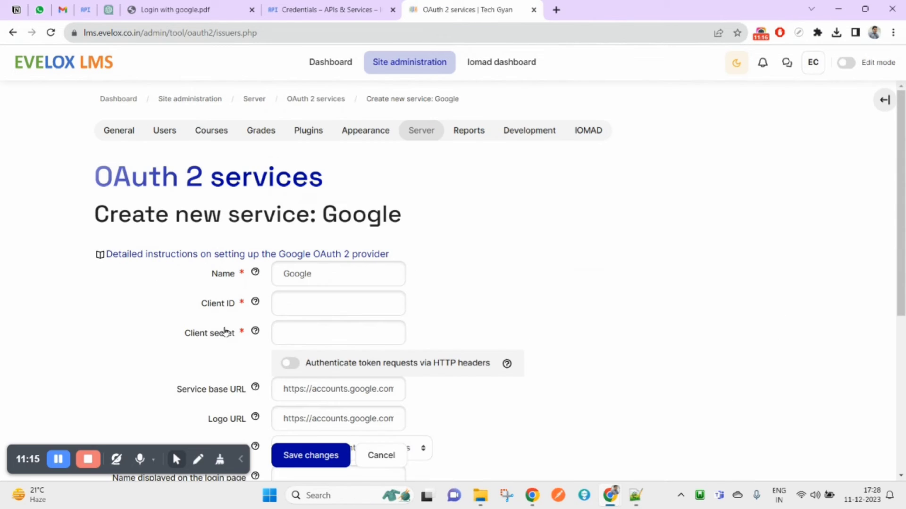
click(7, 32)
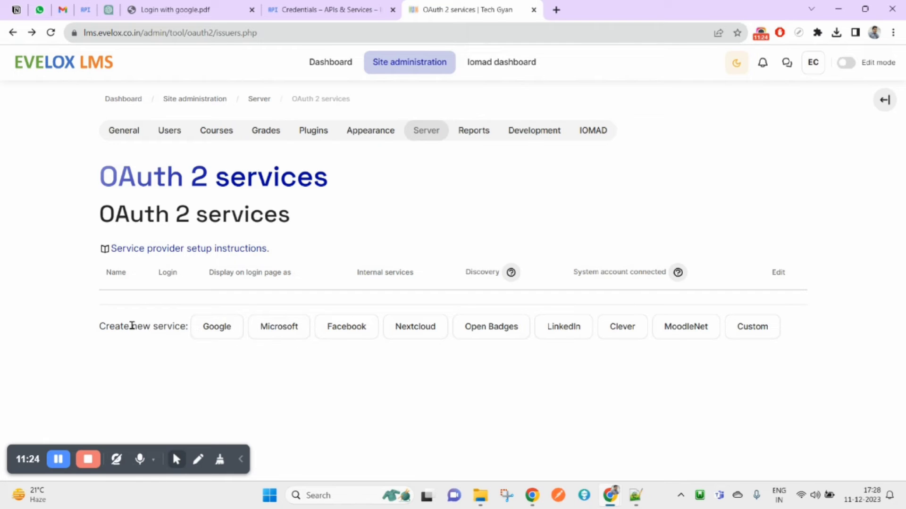
drag(99, 326, 197, 362)
click(196, 362)
click(214, 331)
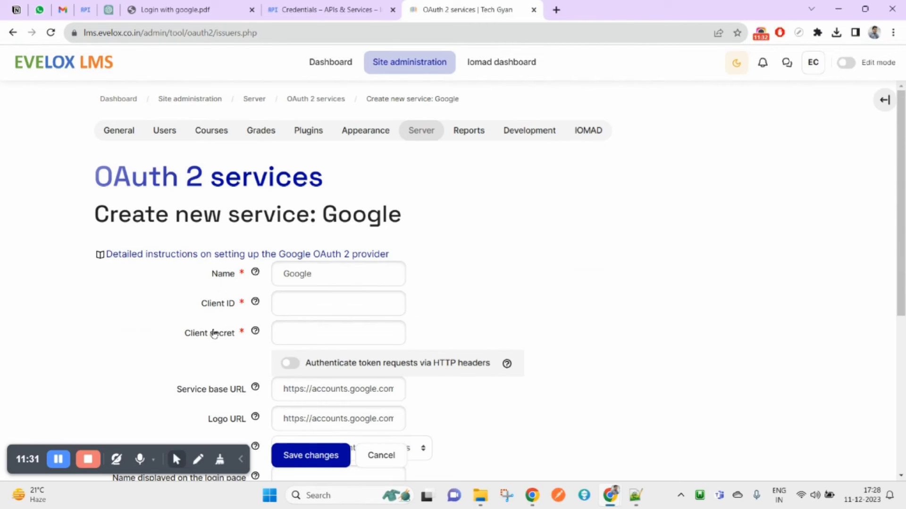
- Copy the Google client ID from the Notepad++ notes and paste it as the new service's Client ID
double_click(328, 272)
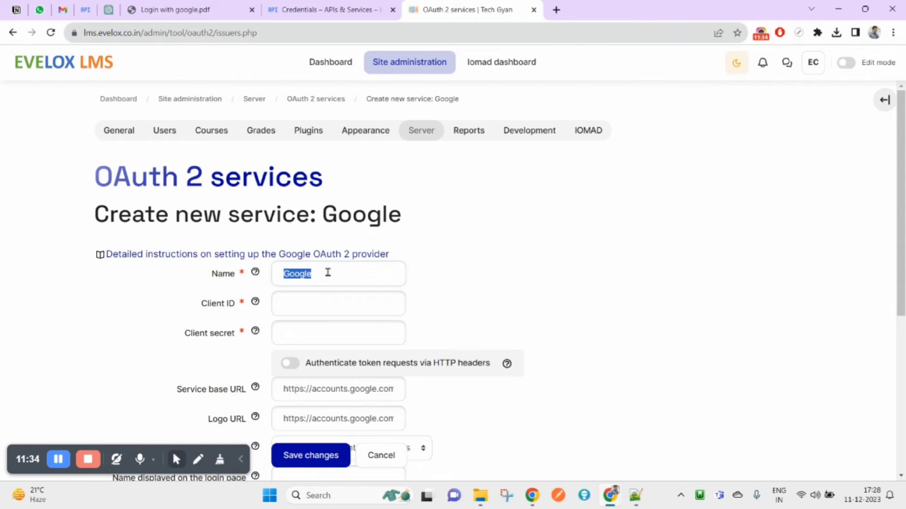
click(321, 310)
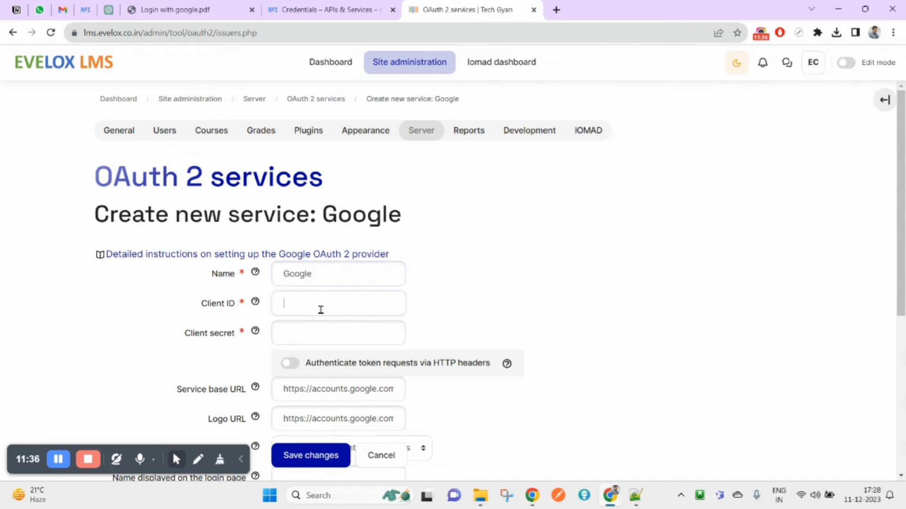
click(636, 495)
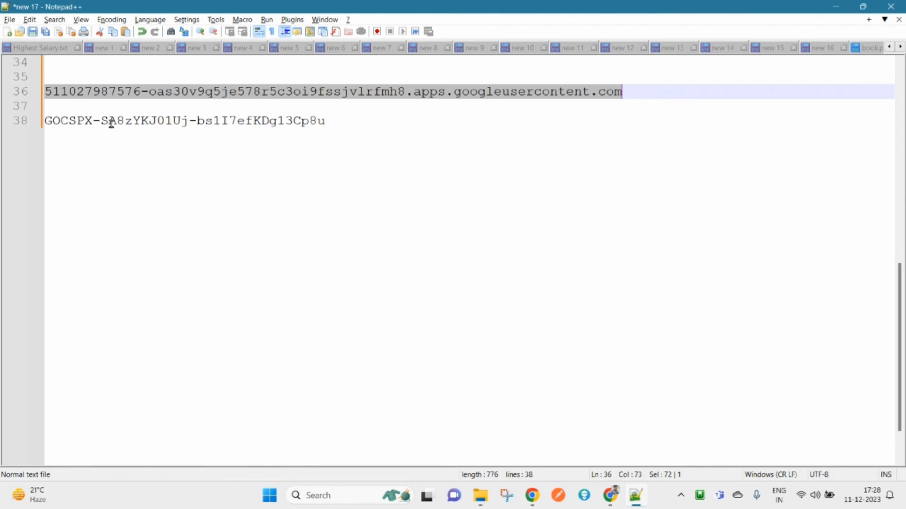
double_click(61, 94)
drag(62, 94, 604, 95)
key(ctrl+c)
key(alt+Tab)
key(ctrl+v)
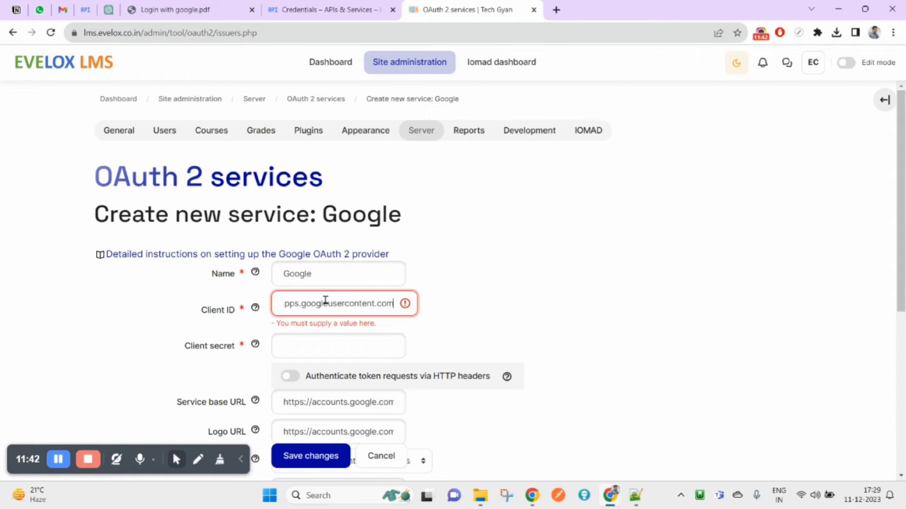
- Copy the client secret from the Notepad++ notes and paste it into the service's Client secret field
key(alt+Tab)
drag(76, 109, 144, 116)
triple_click(60, 122)
key(ctrl+c)
key(alt+Tab)
click(337, 333)
key(ctrl+v)
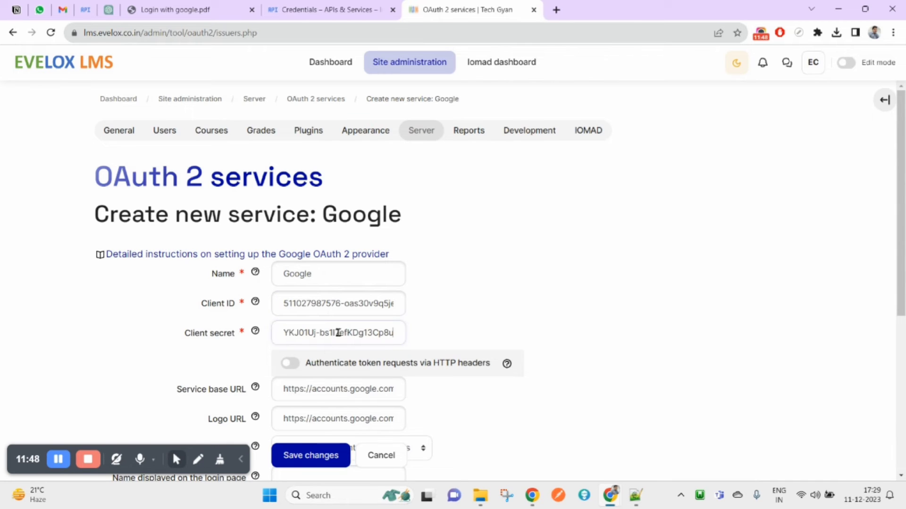
- Enable Authenticate token requests via HTTP headers for the Google service and check its service base URL and logo URL
scroll(646, 317, down, 1)
click(301, 303)
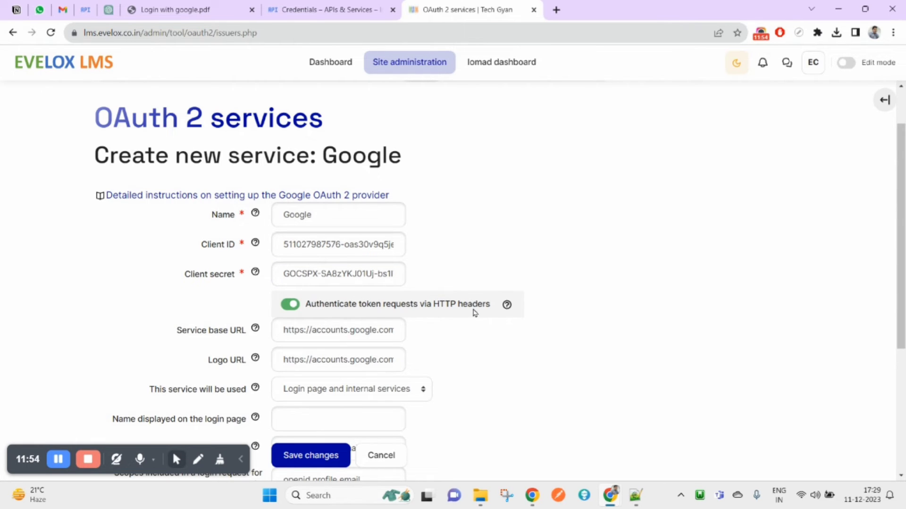
scroll(446, 356, down, 1)
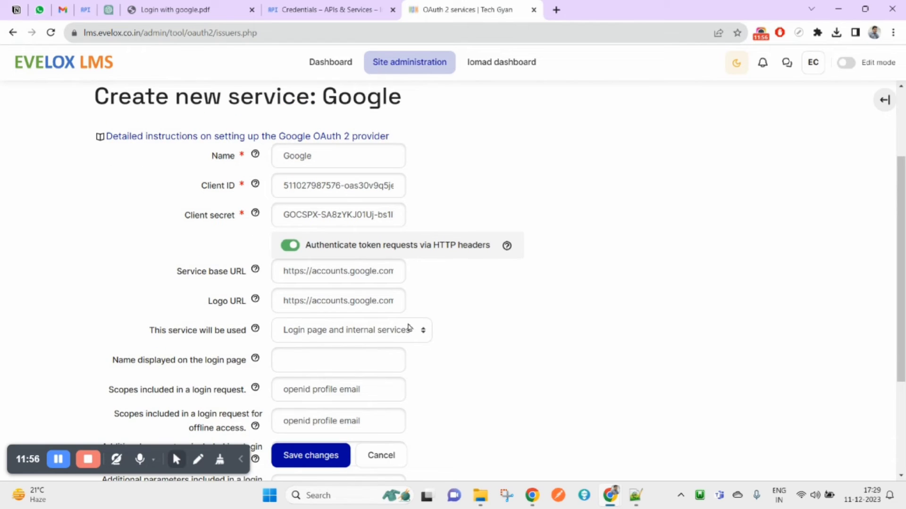
scroll(404, 333, down, 1)
drag(285, 214, 459, 218)
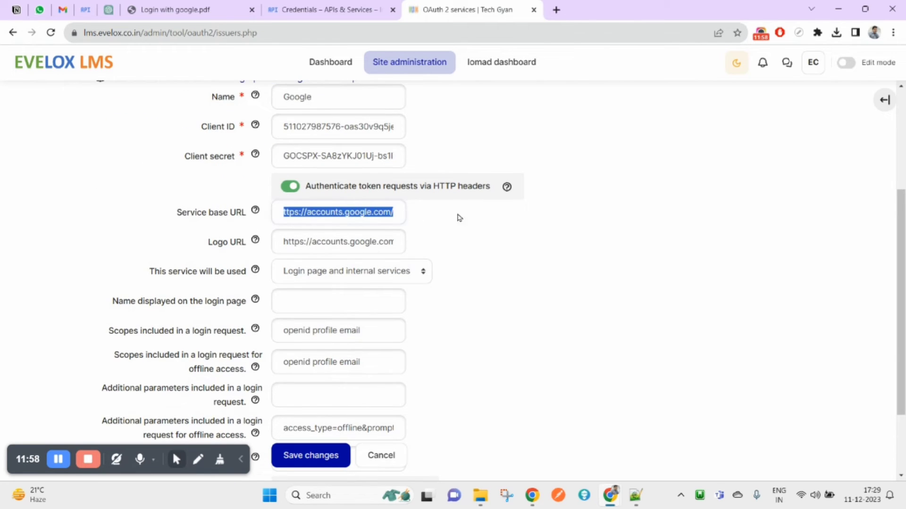
drag(280, 243, 527, 245)
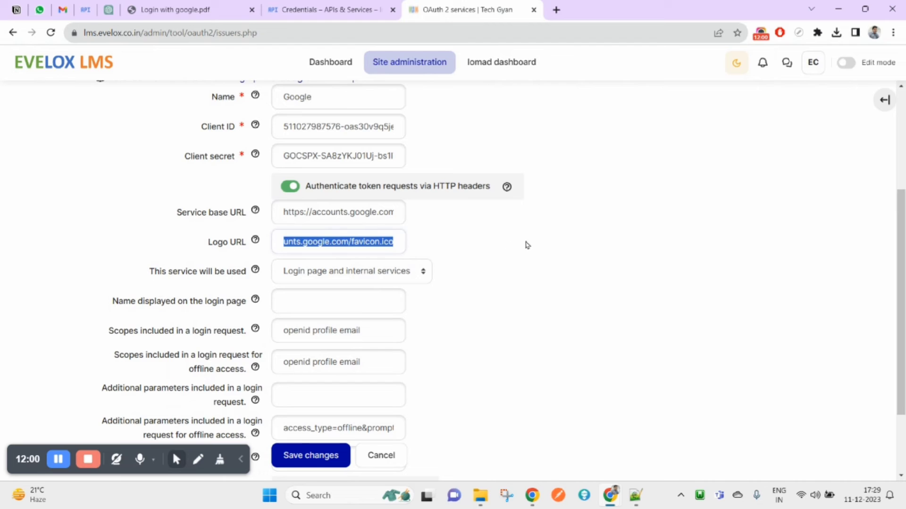
- Review the Google service's usage setting, login scopes, additional parameters, login domains and email verification option
scroll(438, 369, down, 1)
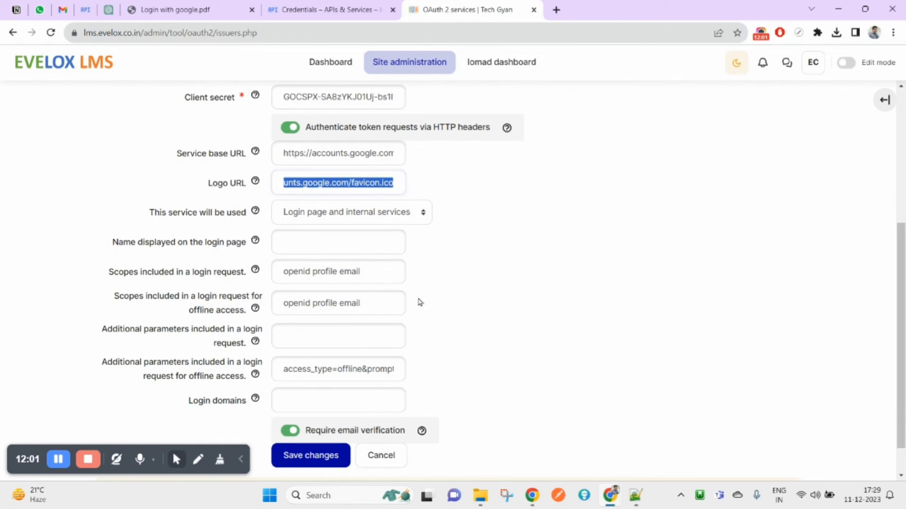
click(372, 221)
click(350, 230)
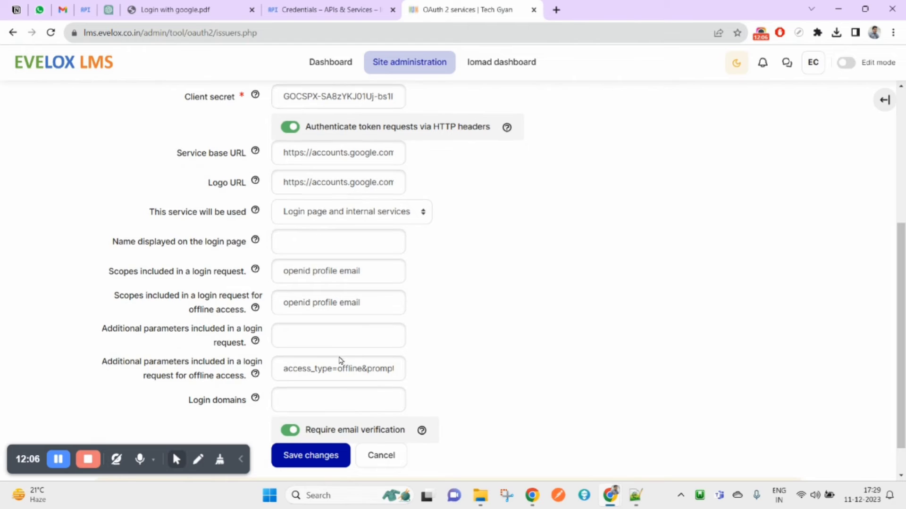
scroll(340, 363, down, 1)
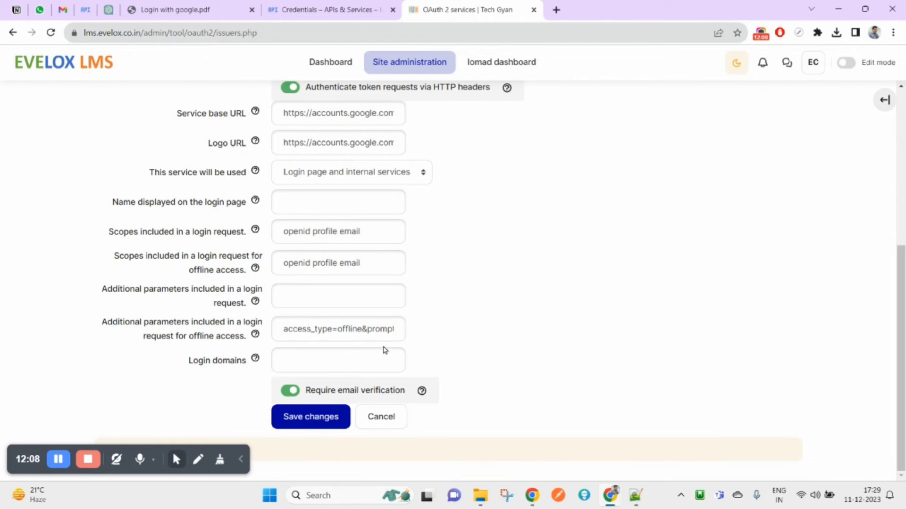
scroll(384, 350, up, 1)
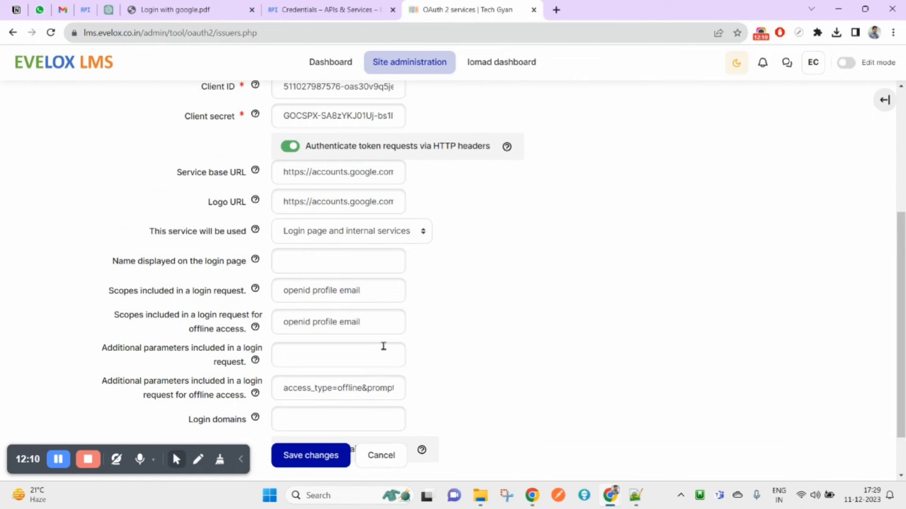
scroll(384, 347, up, 2)
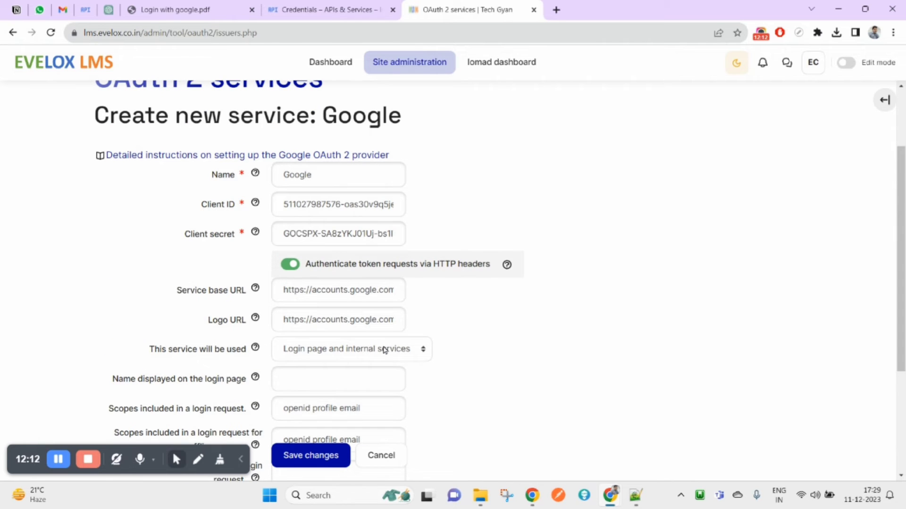
scroll(459, 334, down, 1)
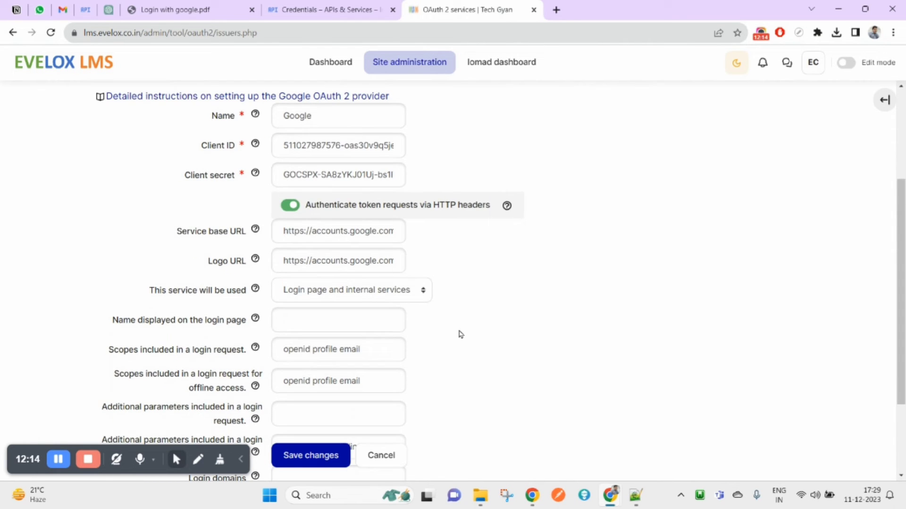
scroll(461, 334, down, 2)
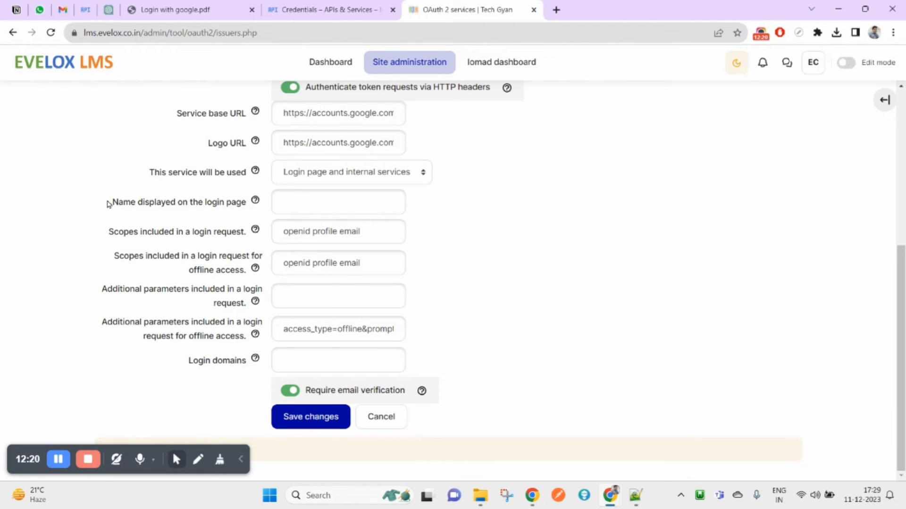
- Find the setting for the name displayed on the login page and compare it with the incognito login page
drag(114, 206, 244, 209)
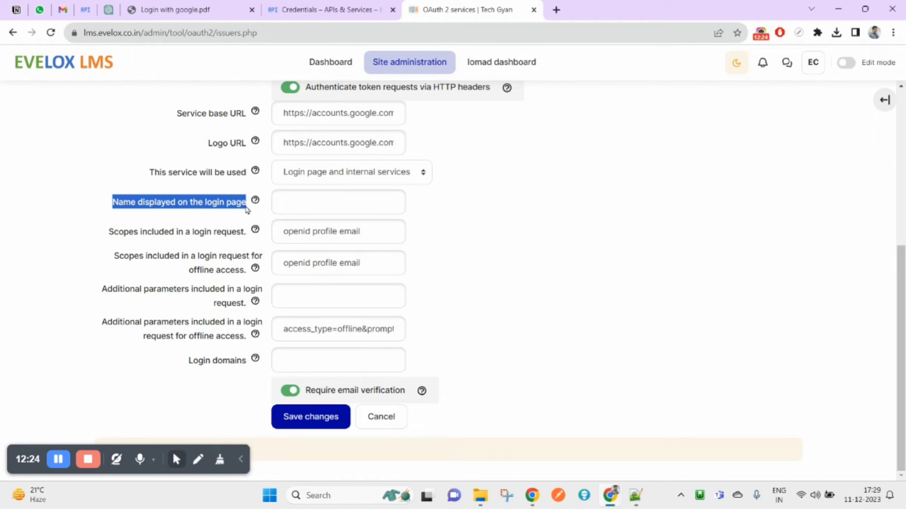
key(alt+Tab)
key(alt+Tab)
key(alt+Tab)
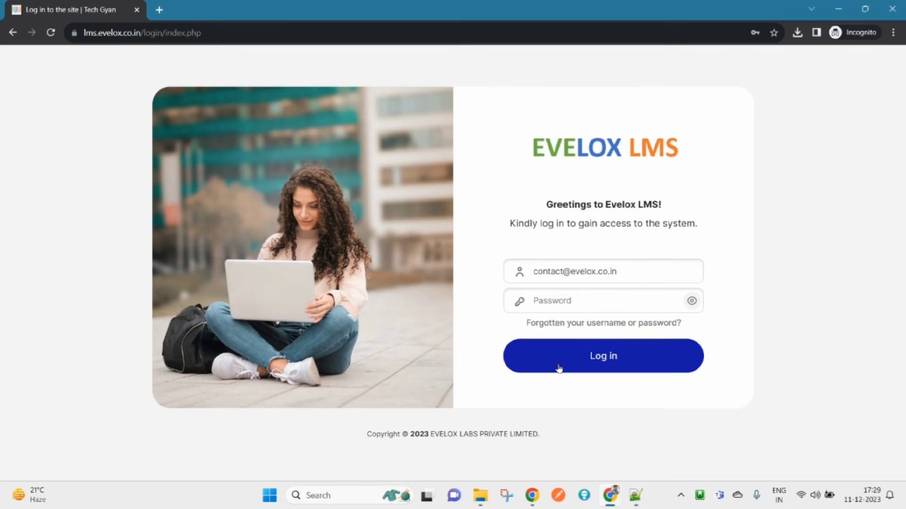
key(alt+Tab)
key(alt+Tab)
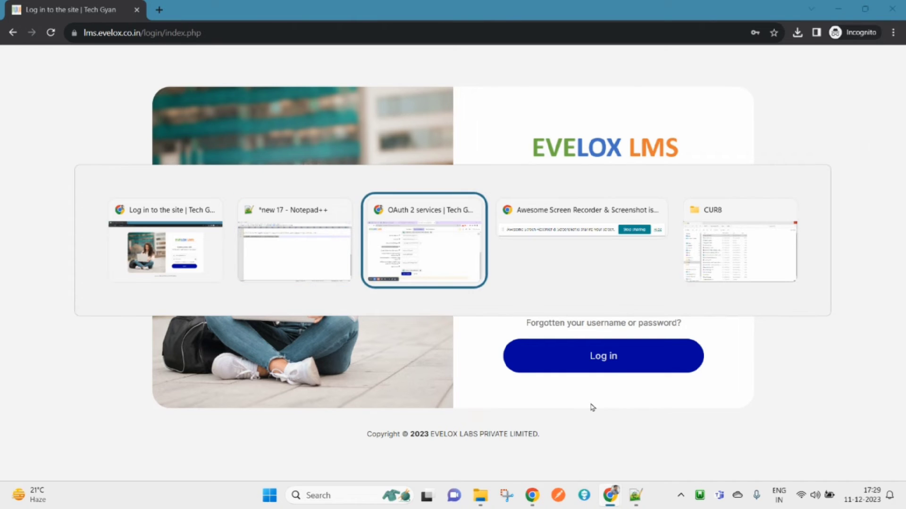
- Set the name displayed on the login page to "Login with Google" and save the Google service
scroll(373, 137, up, 5)
double_click(330, 276)
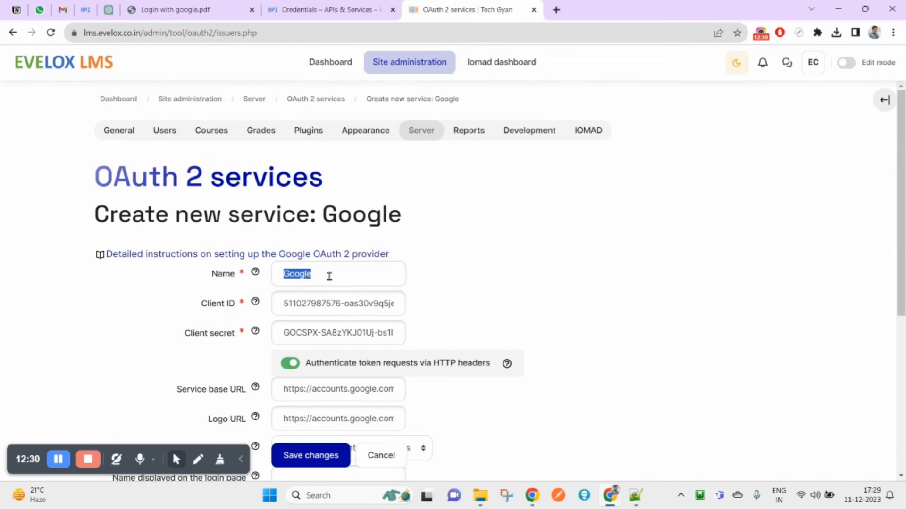
scroll(329, 276, down, 5)
click(326, 246)
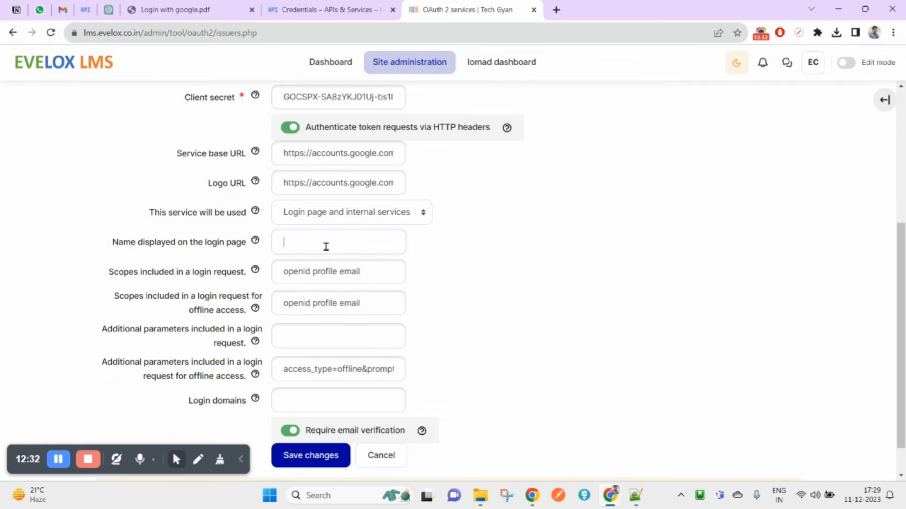
text(Login with Google)
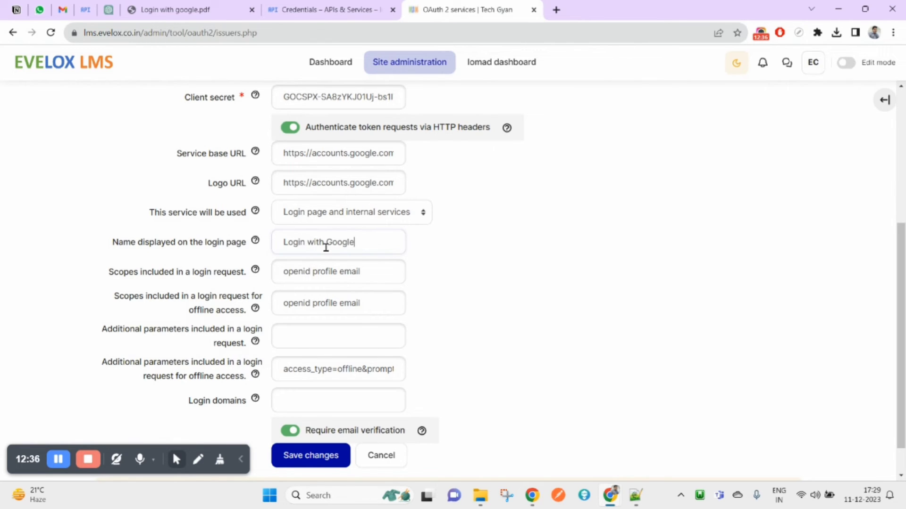
scroll(370, 344, down, 2)
click(323, 424)
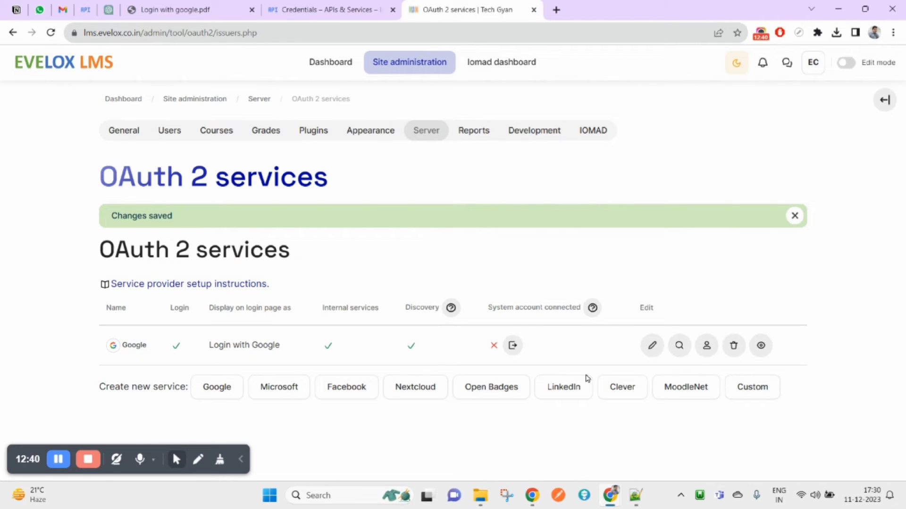
- Reload the incognito login page and check it for the Google login option
key(alt+Tab)
right_click(550, 91)
click(588, 122)
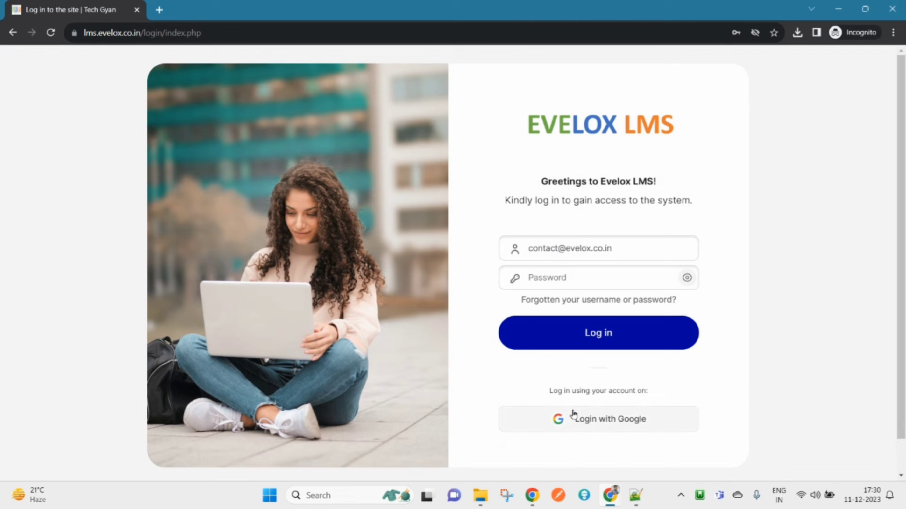
scroll(608, 415, down, 1)
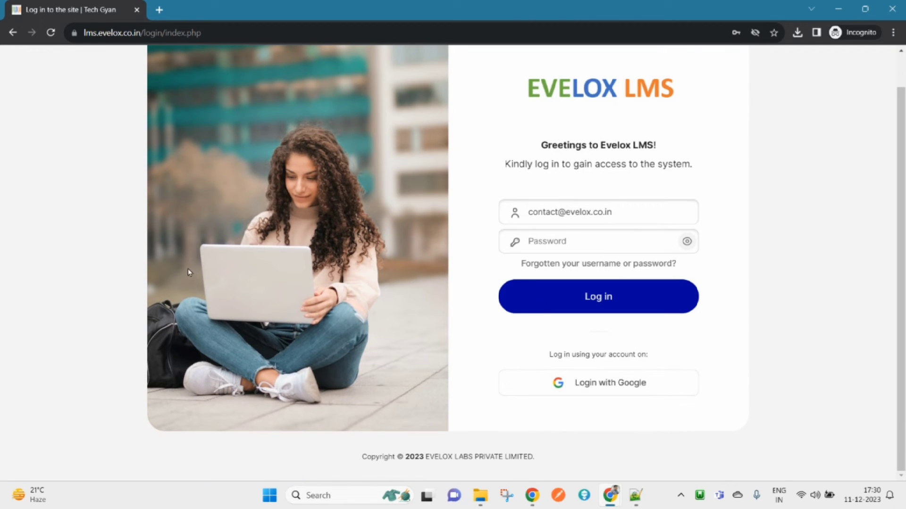
- Examine the login form and the Google account option on the incognito login page
scroll(448, 364, up, 1)
scroll(448, 363, up, 1)
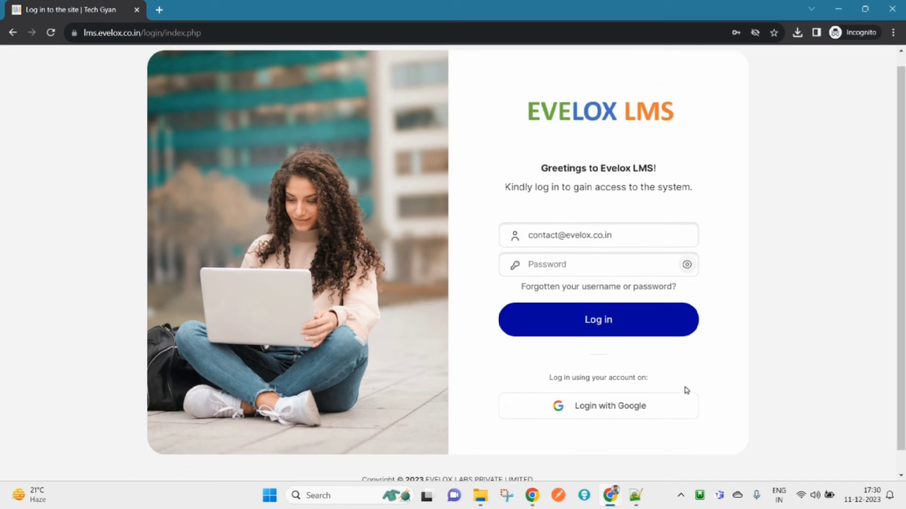
scroll(617, 376, down, 1)
double_click(619, 356)
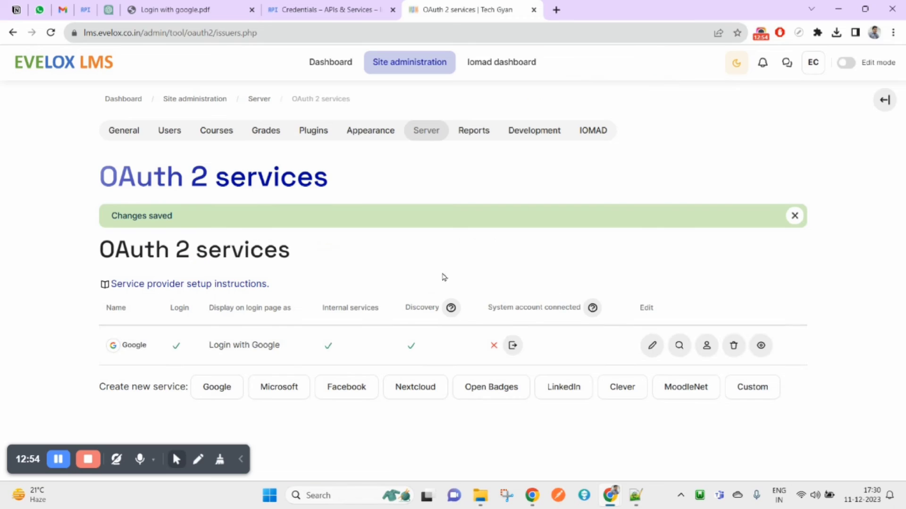
- Open the Google service for editing and review its name displayed on the login page
click(652, 345)
scroll(368, 342, down, 6)
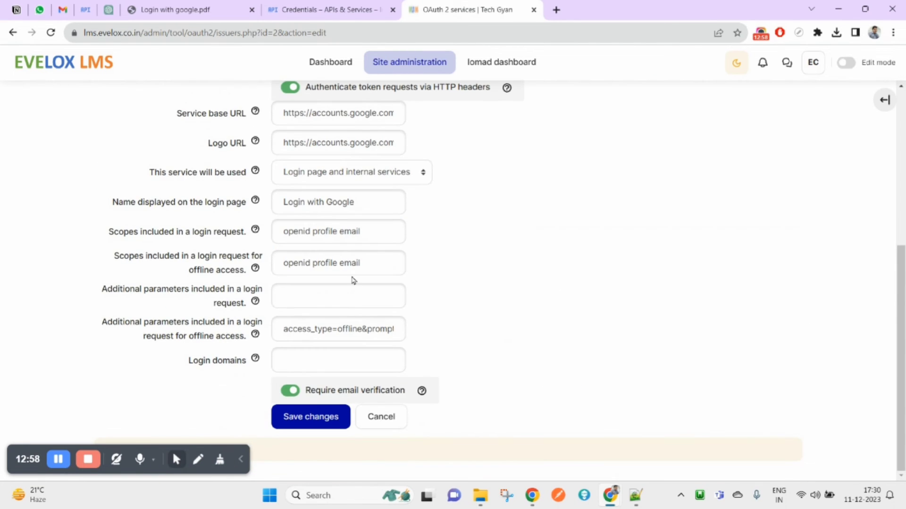
double_click(314, 207)
click(368, 207)
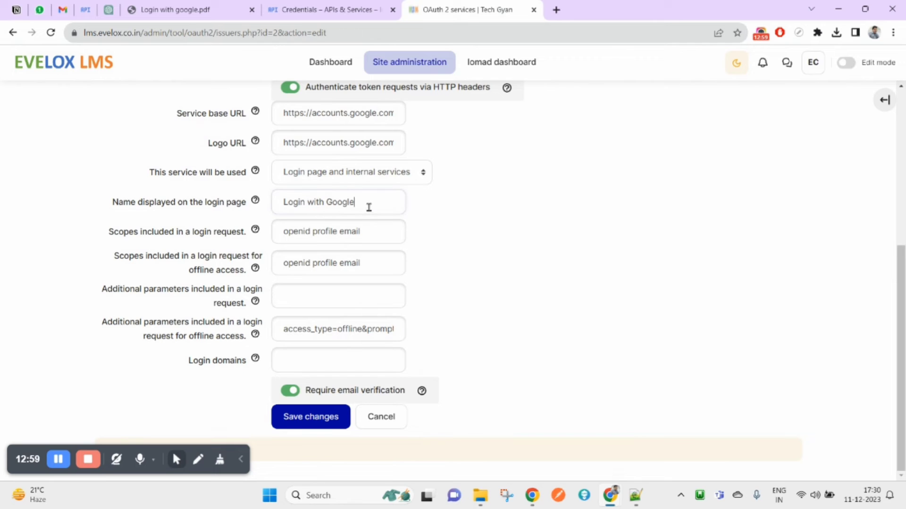
double_click(320, 204)
click(880, 361)
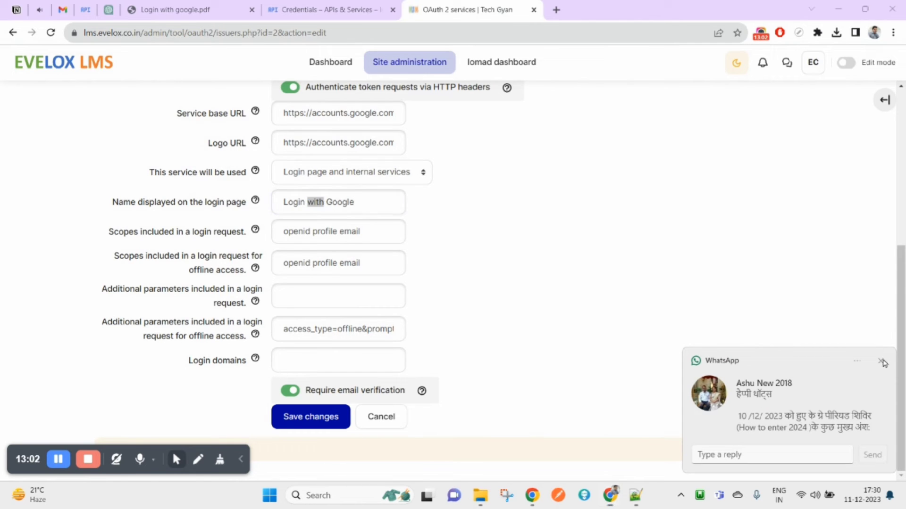
click(362, 200)
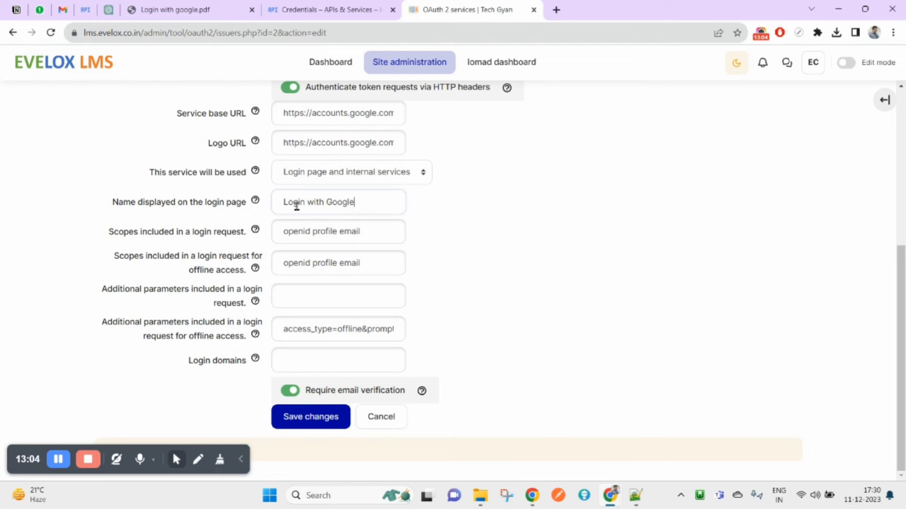
double_click(313, 204)
click(323, 202)
double_click(313, 205)
click(357, 203)
- Shorten the name displayed on the login page to "Google", save the service, and reload the incognito login page to compare
drag(327, 202, 242, 195)
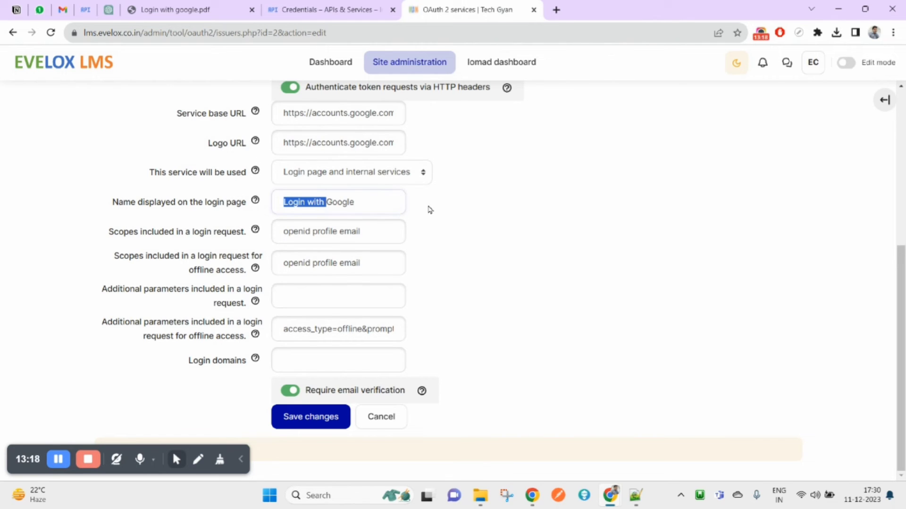
key(BackSpace)
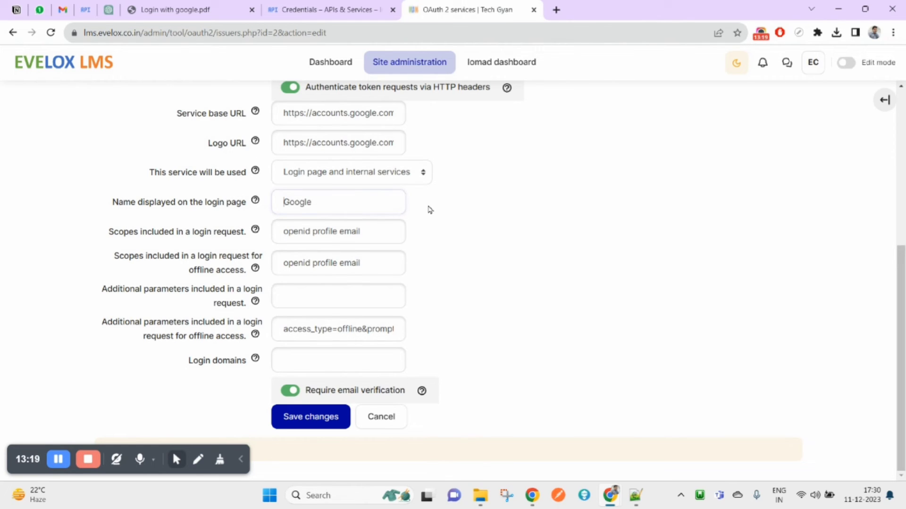
click(311, 417)
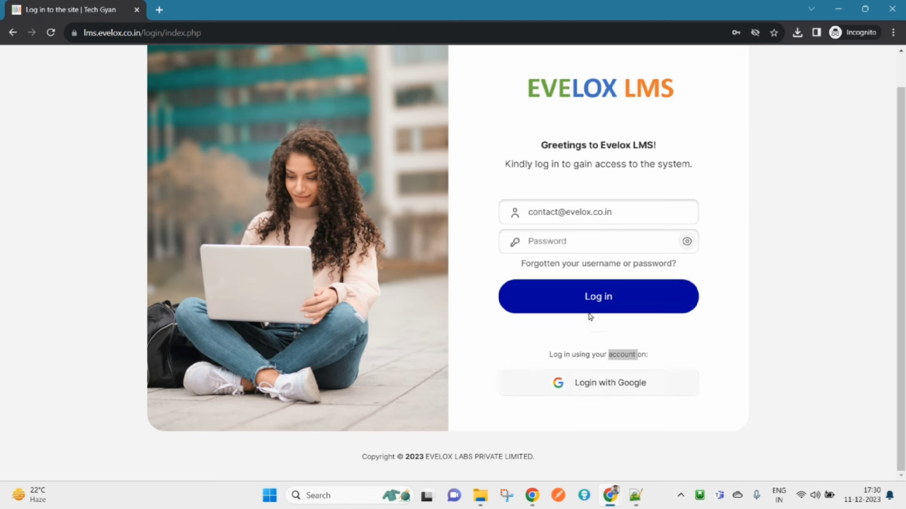
right_click(758, 101)
click(671, 138)
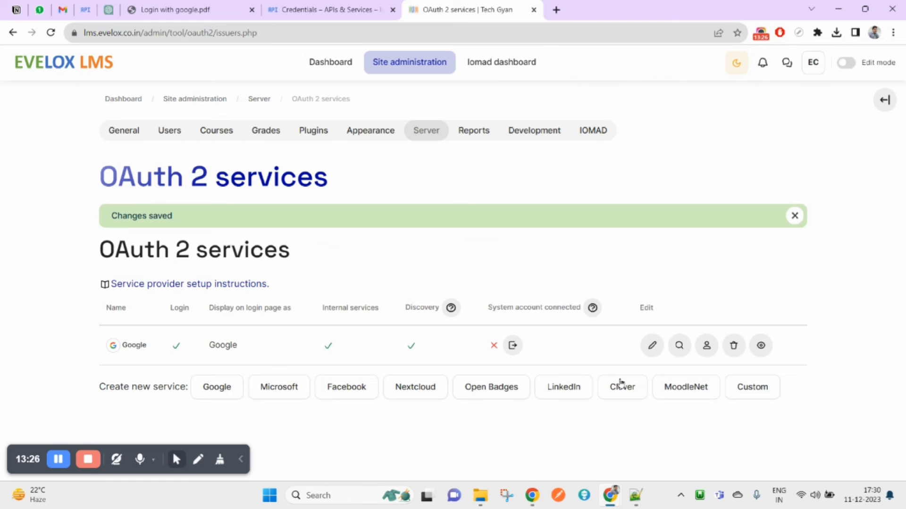
- Reopen the Google service, restore the name displayed on the login page to "Login with Google", and save it
click(652, 345)
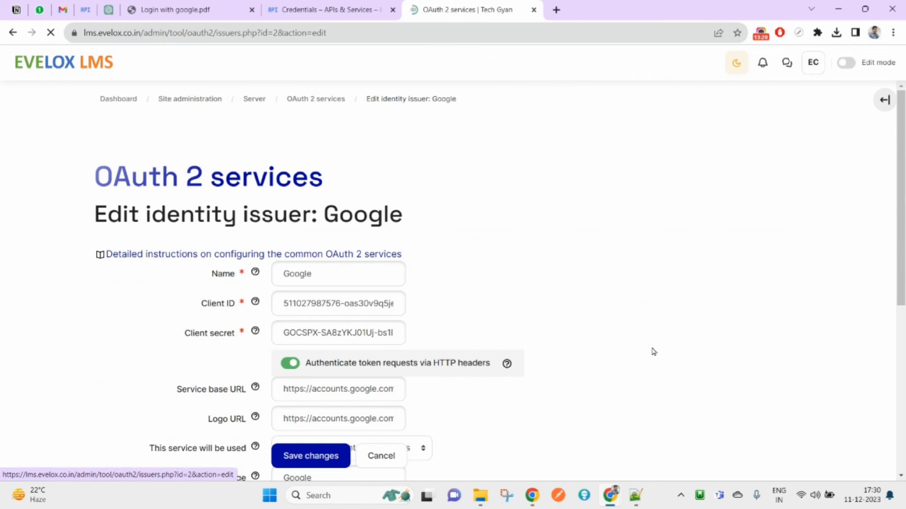
scroll(347, 322, down, 5)
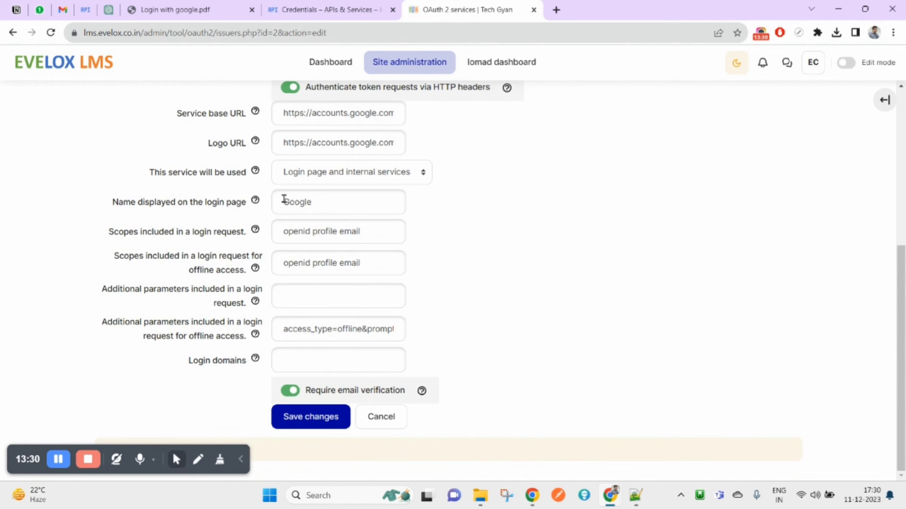
click(283, 202)
text(Login with)
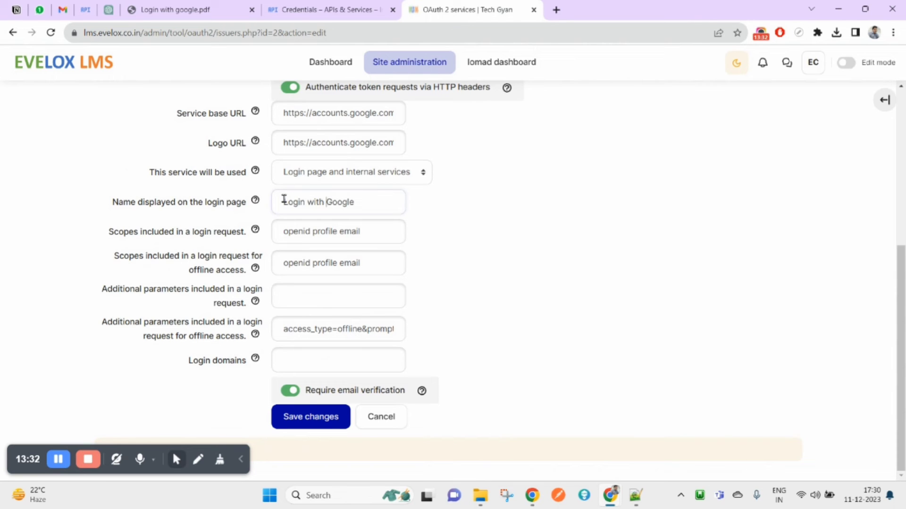
click(320, 407)
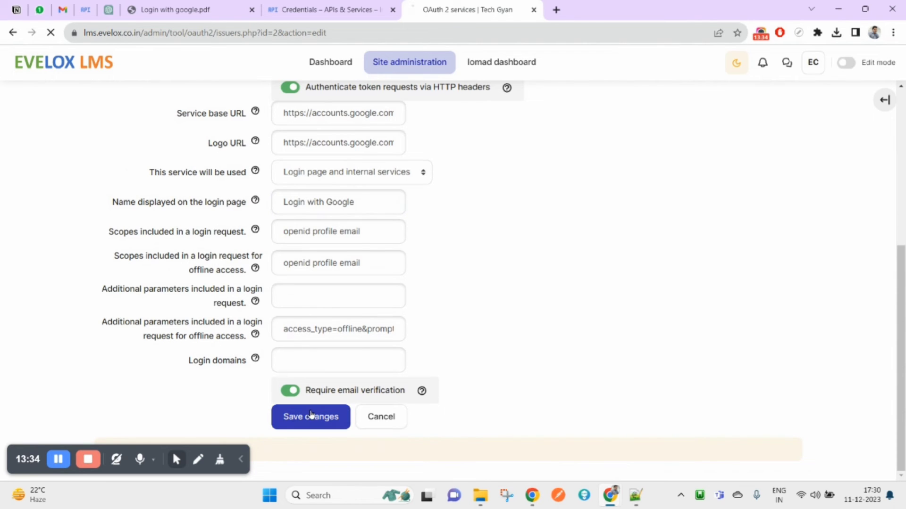
- Reload the incognito login page to check the restored Google option label, and return to the OAuth 2 services page
key(alt+Tab)
right_click(734, 114)
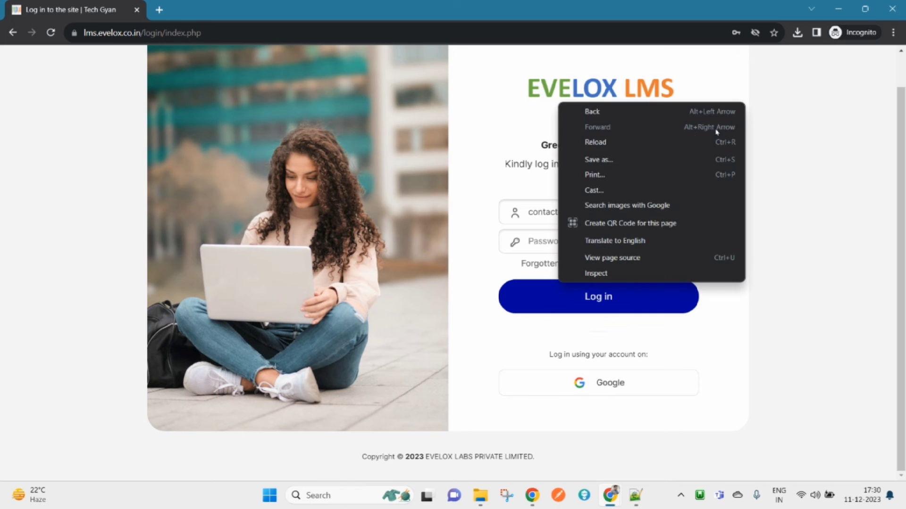
click(693, 141)
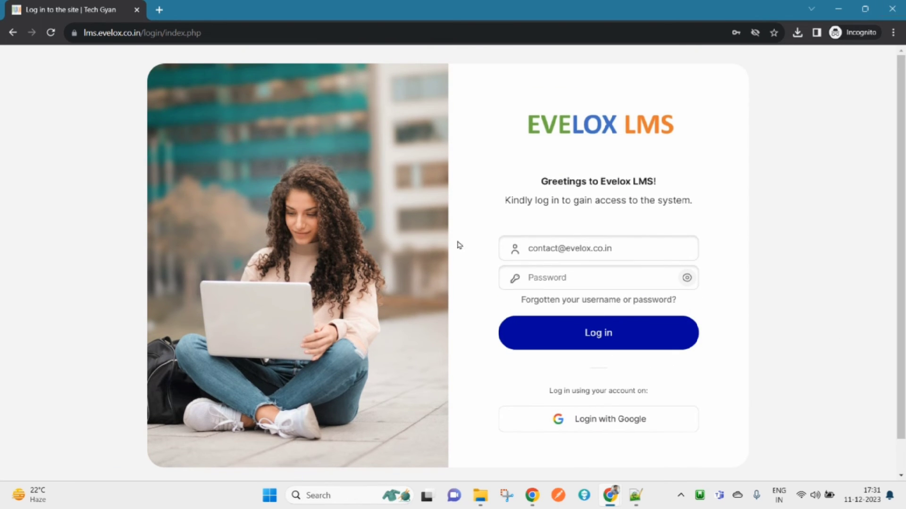
key(alt+Tab)
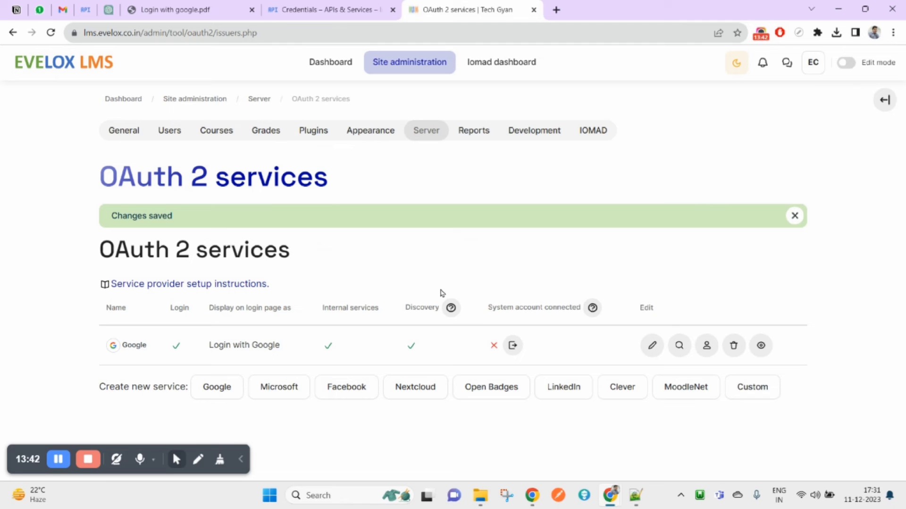
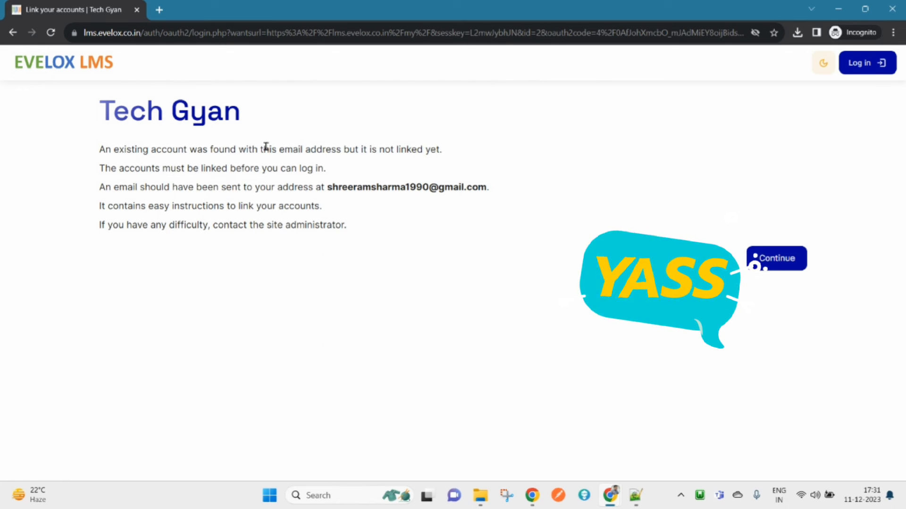
- Read the account-linking notice about the existing unlinked account and the address the email was sent to
drag(361, 151, 434, 151)
double_click(105, 169)
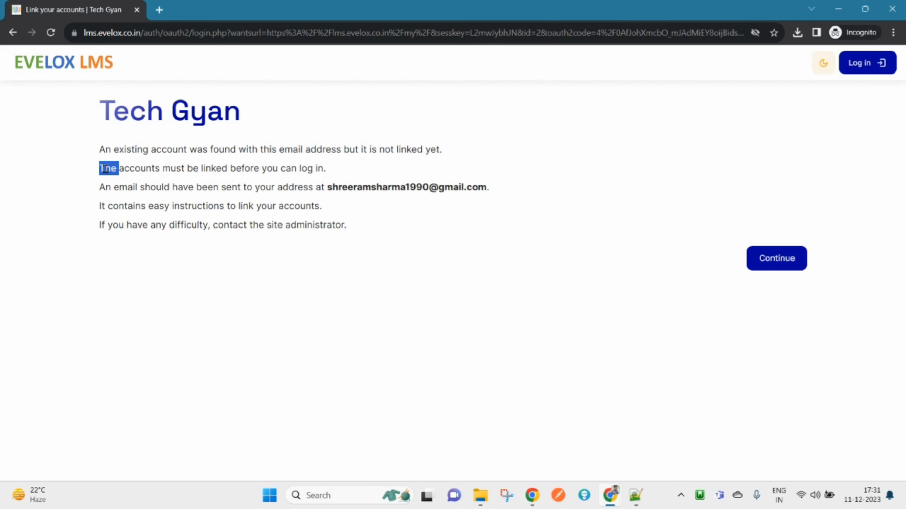
drag(105, 169, 324, 171)
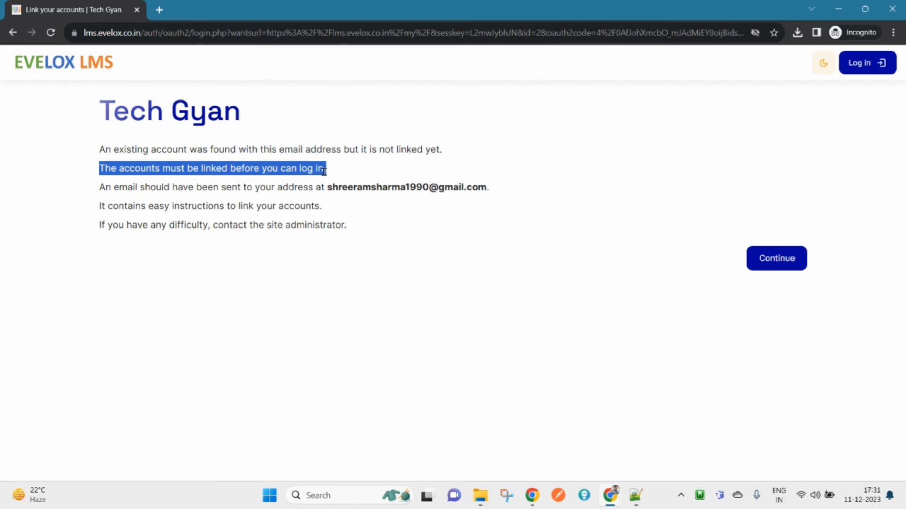
double_click(375, 188)
drag(375, 187, 465, 187)
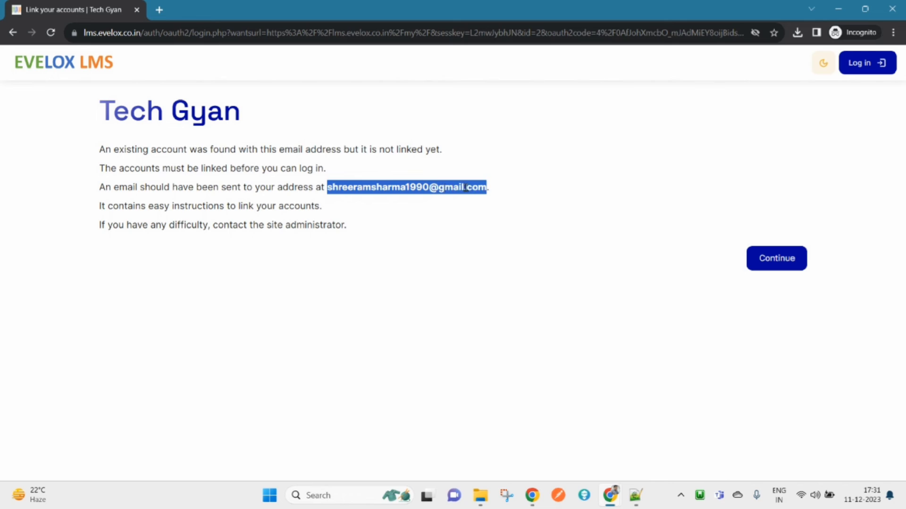
double_click(360, 188)
drag(359, 188, 454, 190)
drag(108, 150, 349, 170)
click(346, 290)
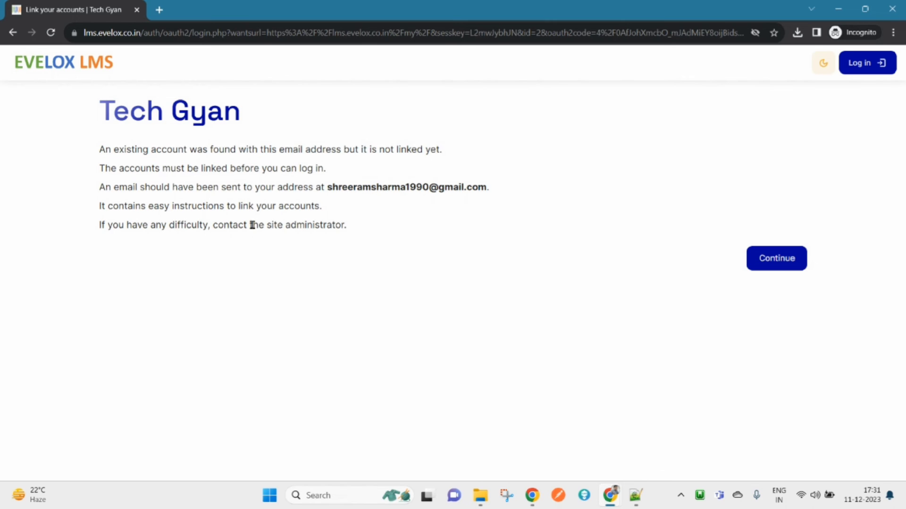
- Read the notice's lines on linking instructions and contacting the site administrator, and continue past the notice
drag(101, 208, 196, 201)
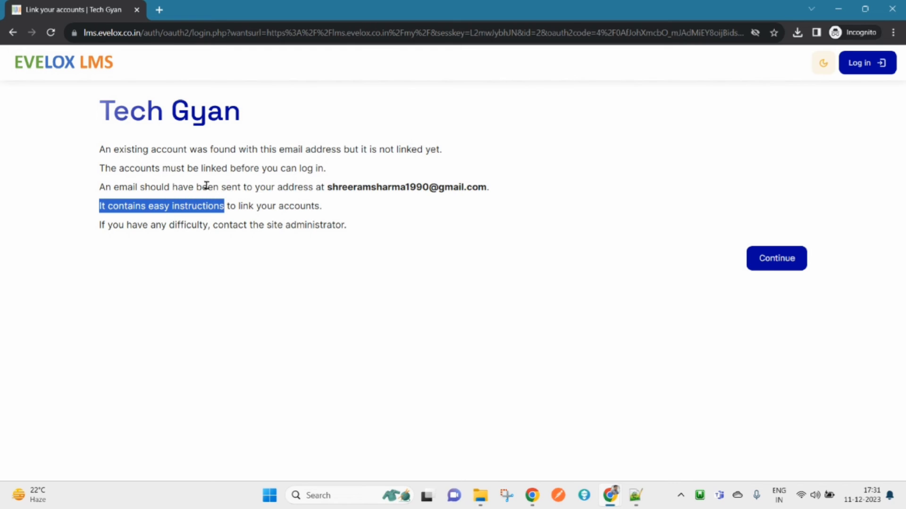
double_click(287, 190)
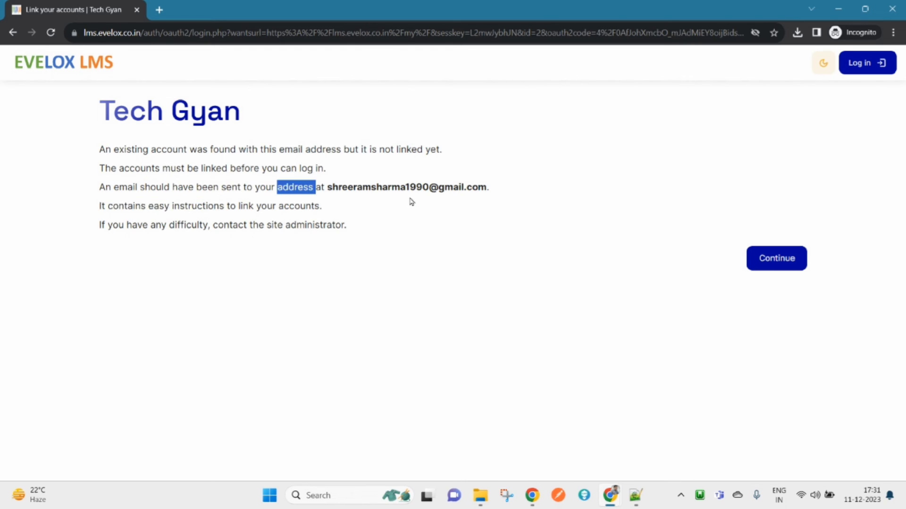
click(221, 206)
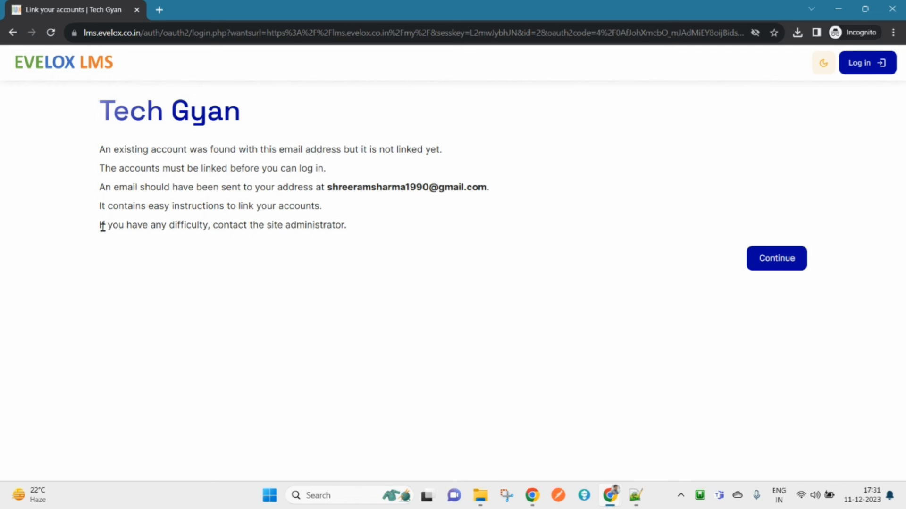
drag(102, 225, 172, 225)
double_click(230, 224)
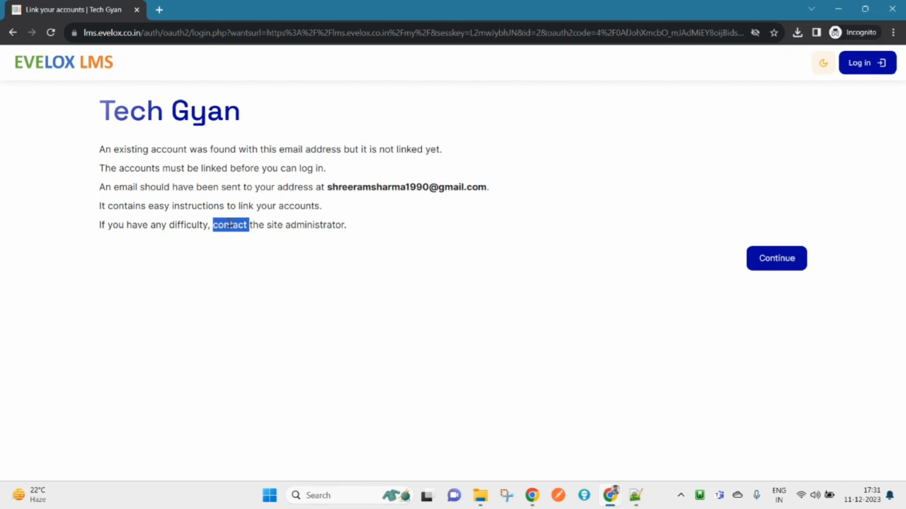
drag(230, 225, 309, 225)
click(604, 337)
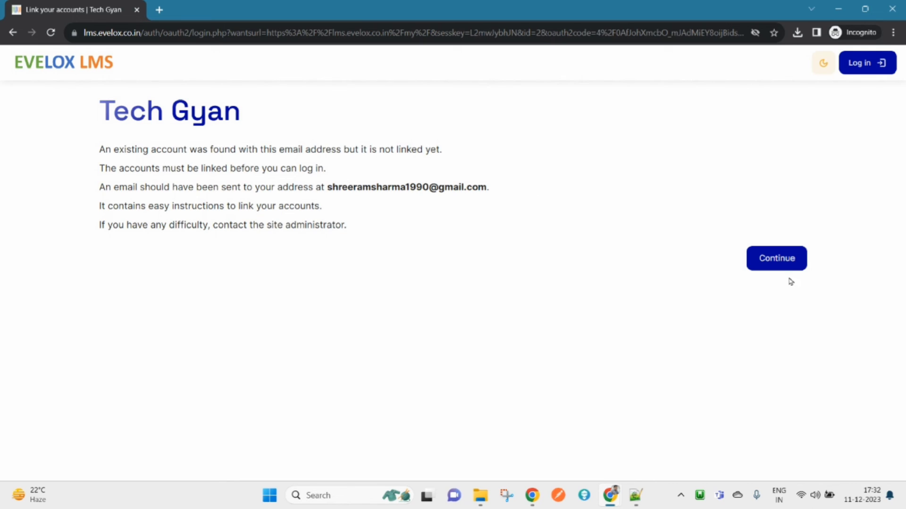
click(790, 263)
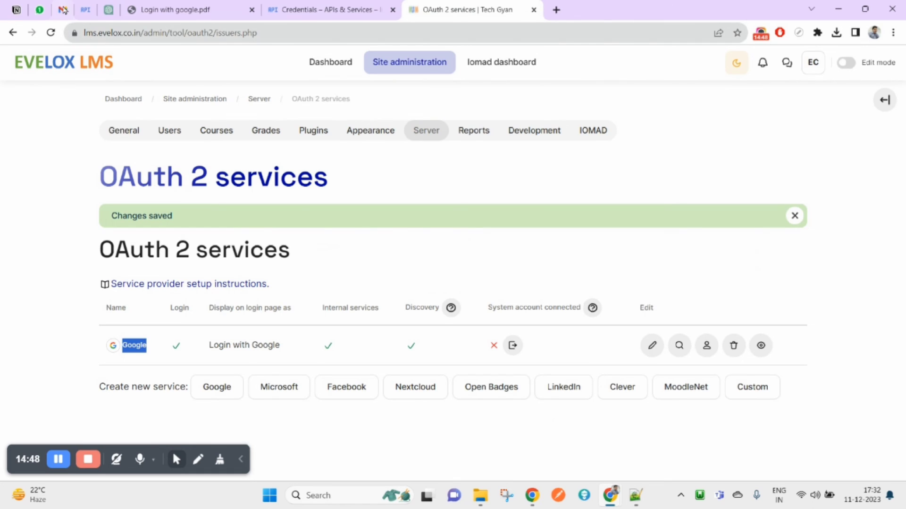
- Switch to the Gmail inbox and open the newest "Tech Gyan: linked login confirmation" email
click(63, 10)
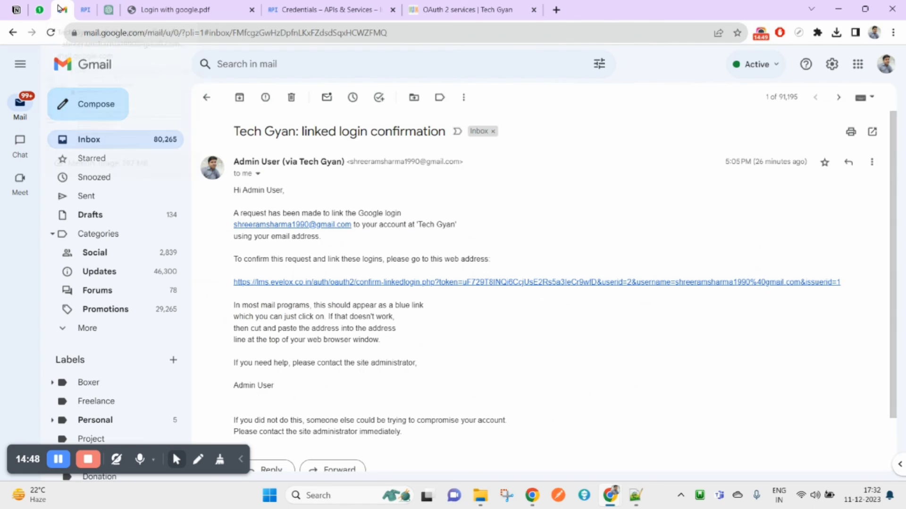
click(92, 141)
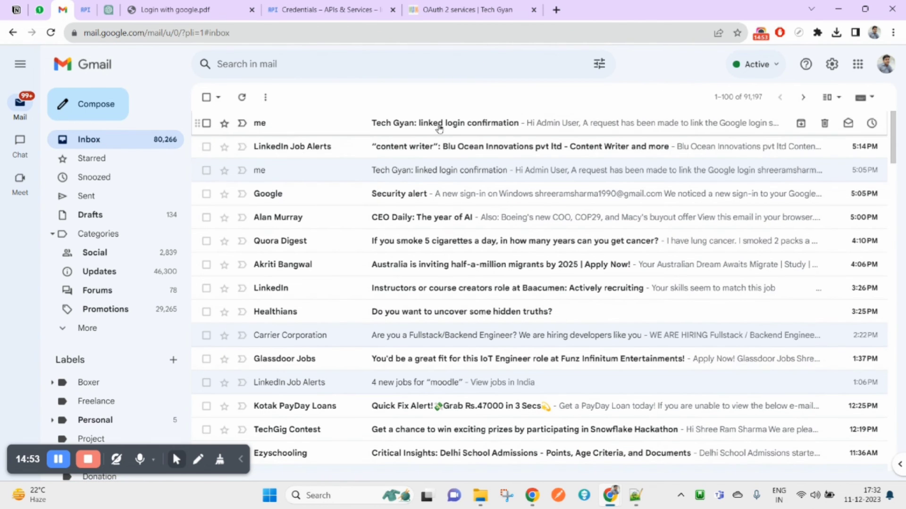
click(430, 123)
- Examine the confirmation email's subject, received time and the Google login named in the linking request
drag(235, 133, 296, 132)
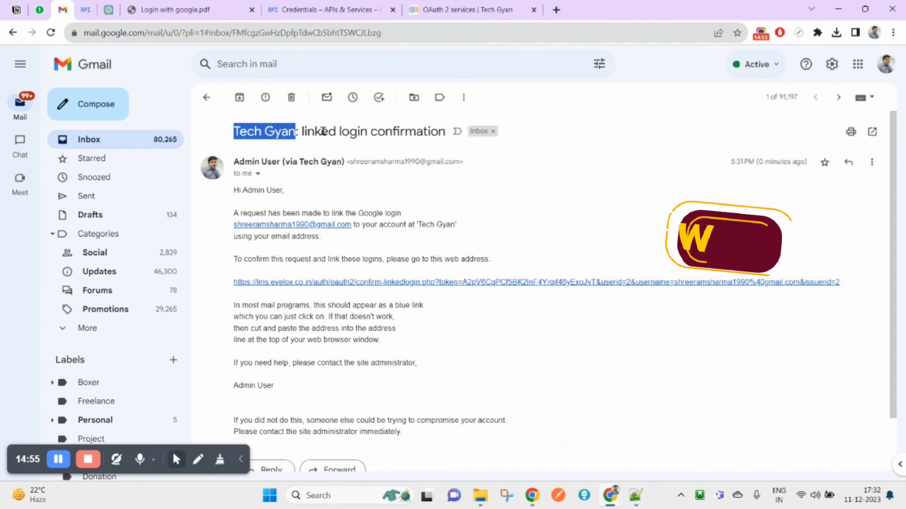
double_click(323, 130)
key(ctrl+shift+Right)
key(ctrl+shift+Right)
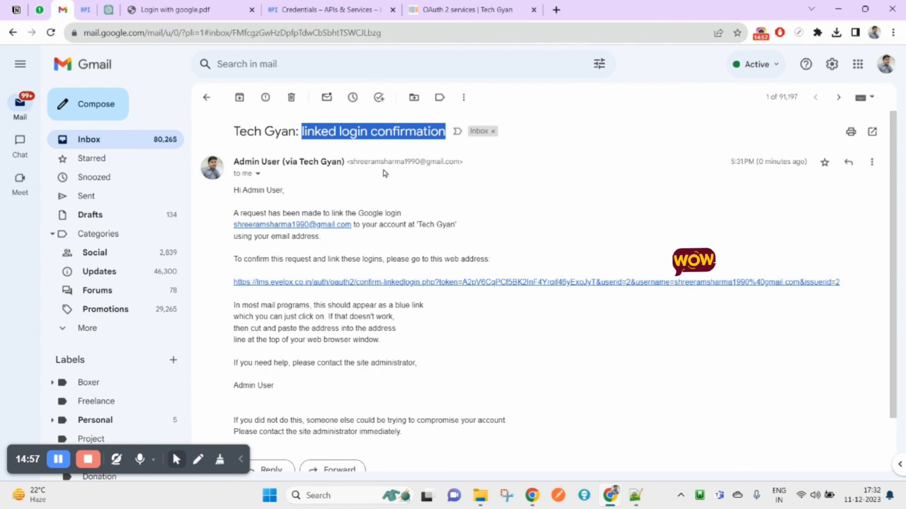
triple_click(323, 132)
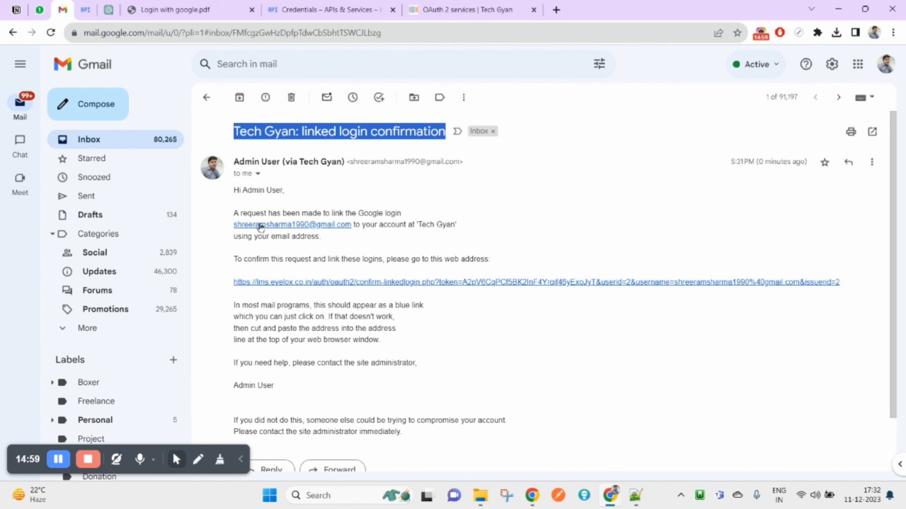
double_click(779, 162)
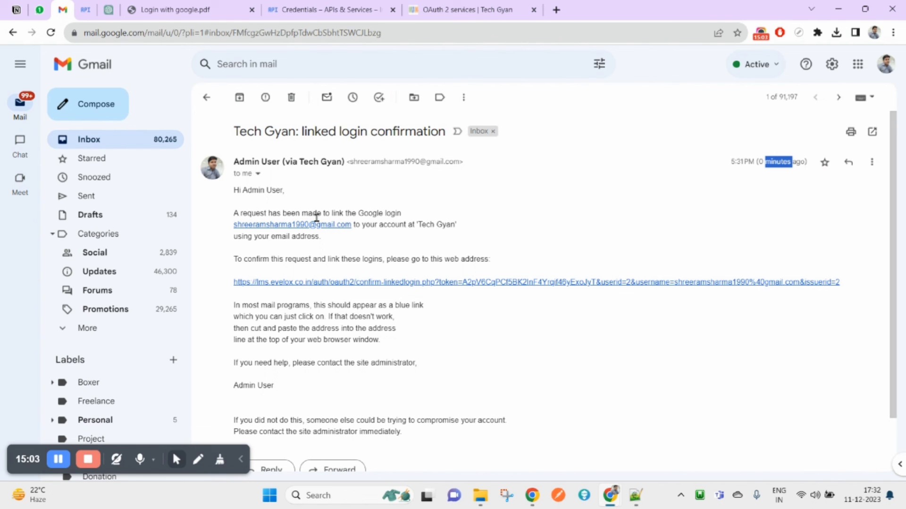
drag(401, 213, 449, 223)
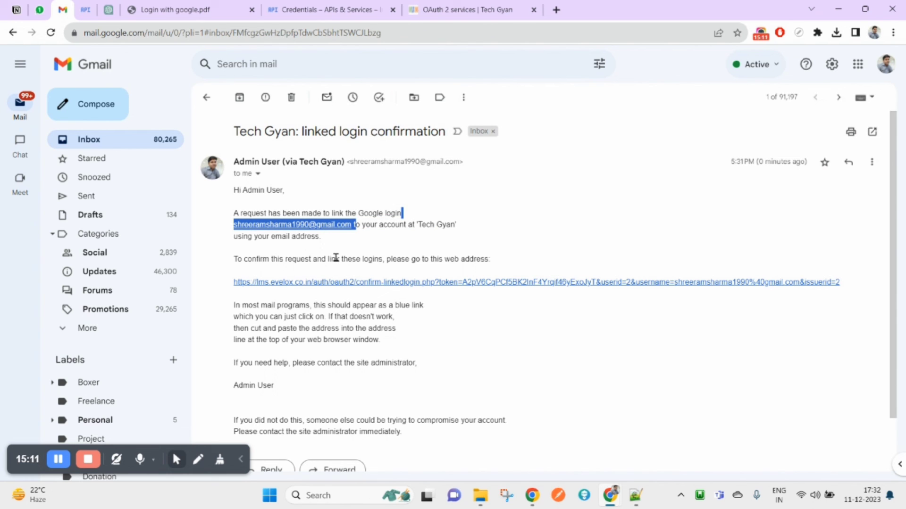
- Confirm the linked Google login through the confirmation link in the email, and continue past the LMS notice to the login page
drag(234, 248, 382, 259)
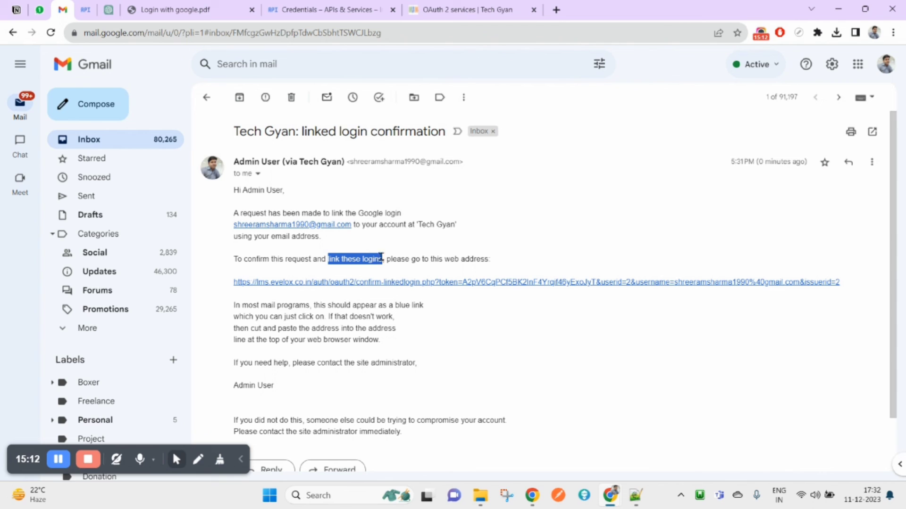
click(519, 283)
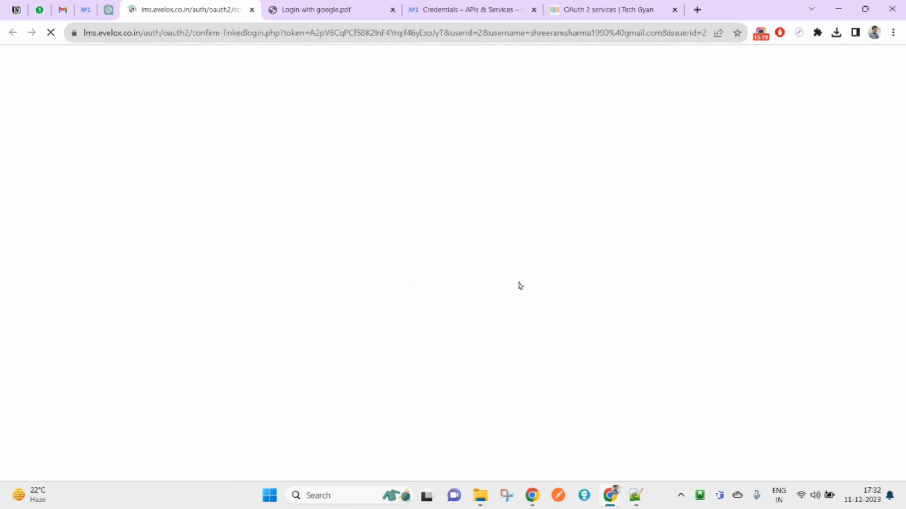
drag(369, 176, 602, 172)
click(458, 204)
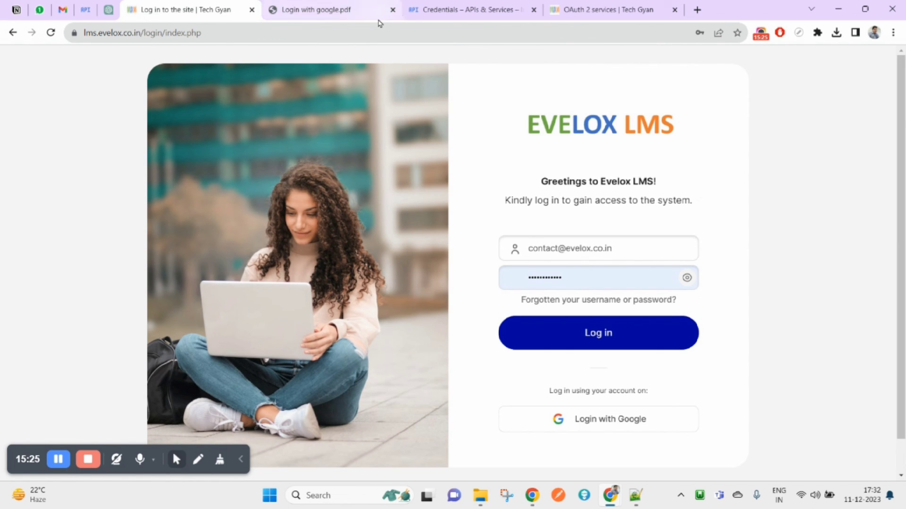
- Sign in to Evelox LMS with Google and open the signed-in user's profile page
click(602, 424)
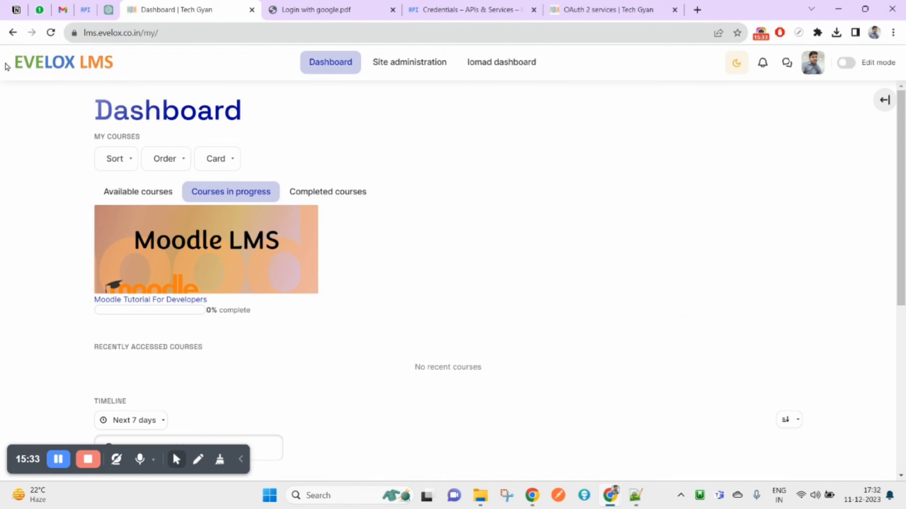
click(814, 71)
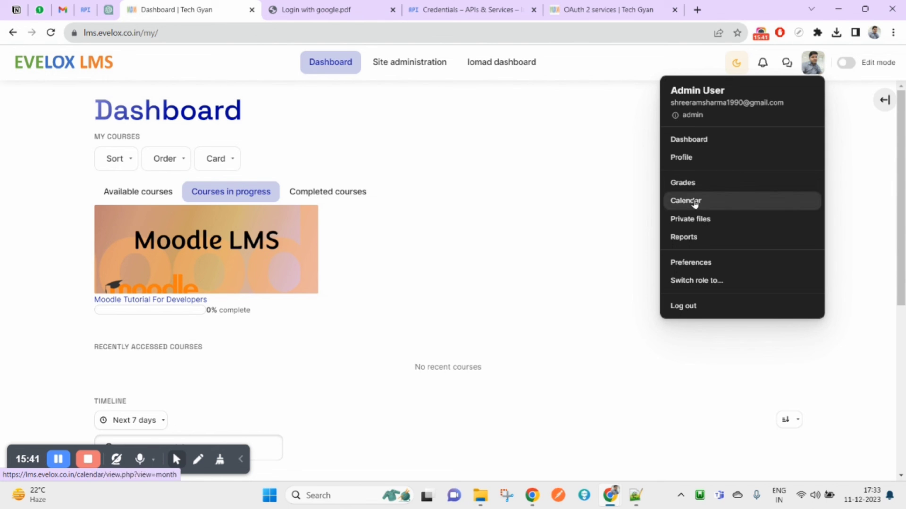
click(686, 159)
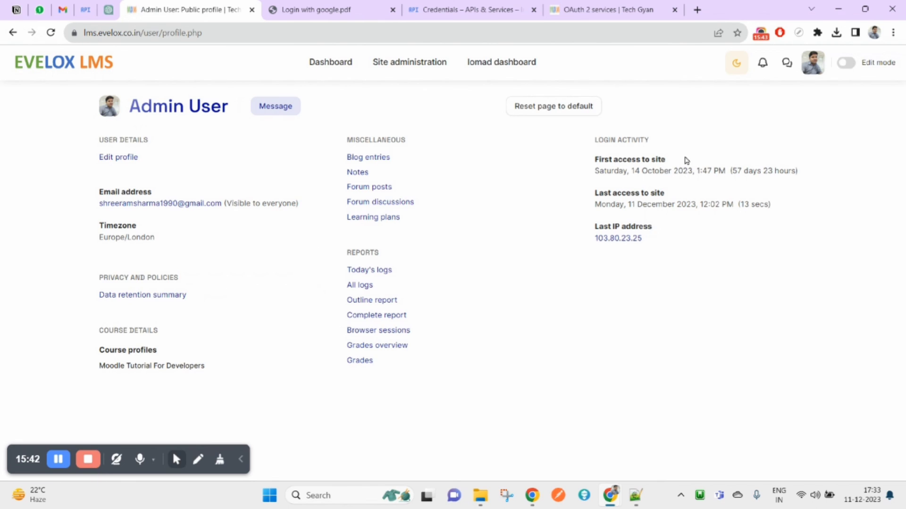
- Bring up the second browser window showing the Evelox LMS login page and close it
mouse_move(611, 496)
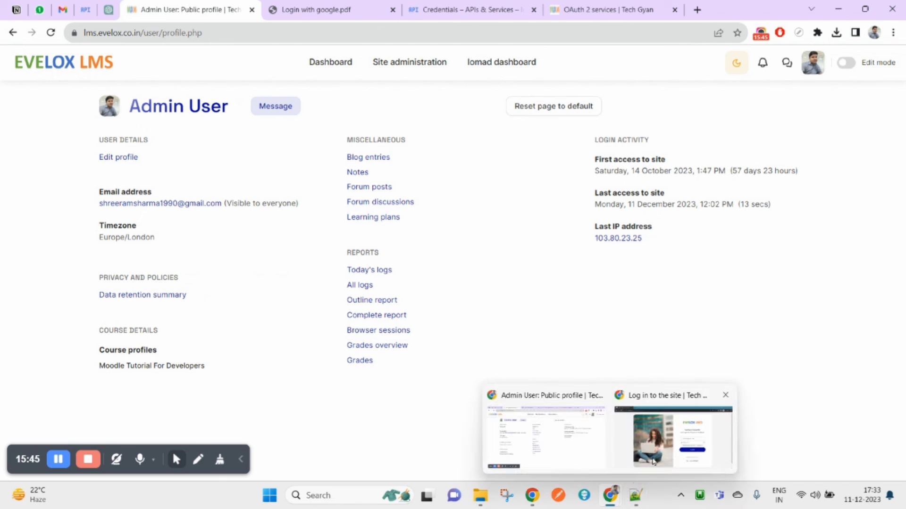
click(655, 461)
click(893, 8)
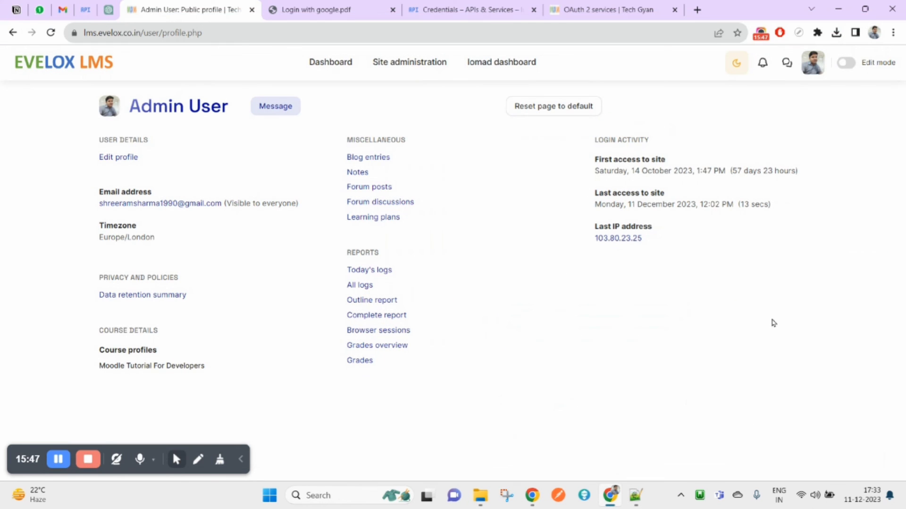
- Open the profile for editing and examine the current picture in the User picture section
click(124, 157)
scroll(332, 347, down, 5)
scroll(376, 311, down, 10)
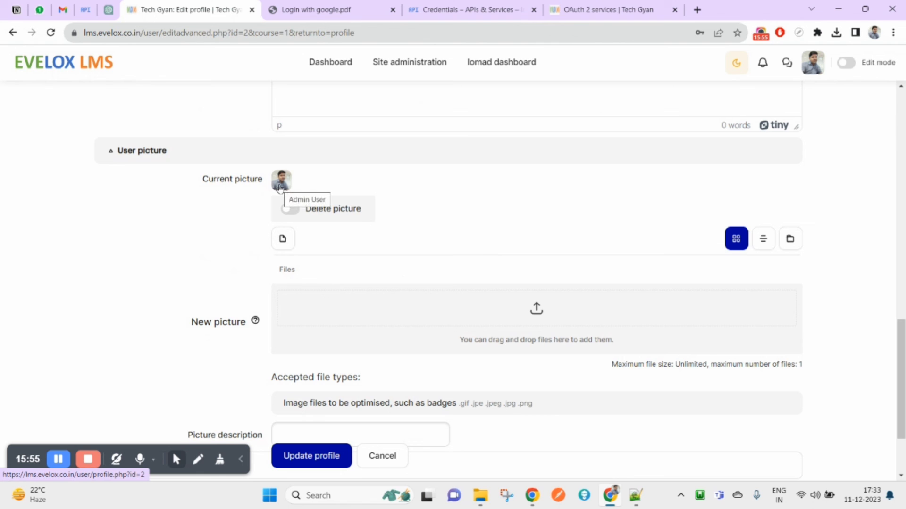
drag(200, 182, 265, 182)
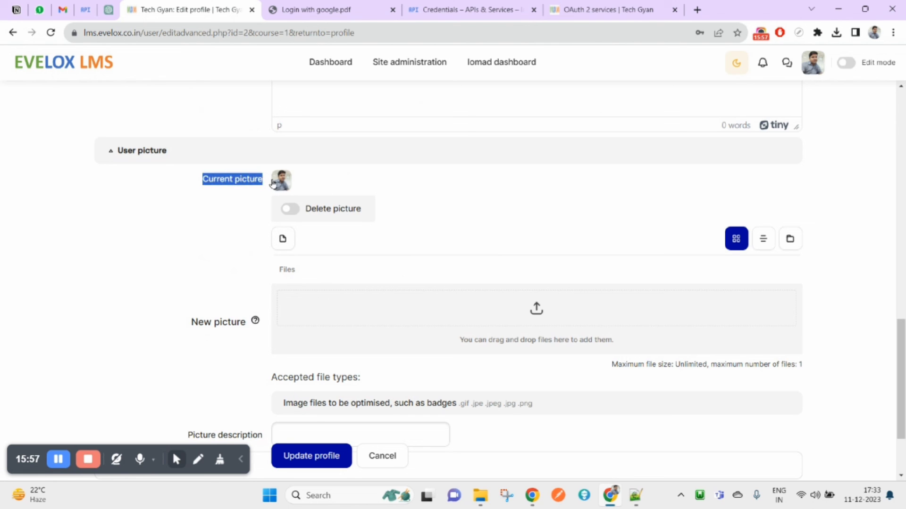
scroll(376, 282, down, 2)
scroll(376, 282, up, 15)
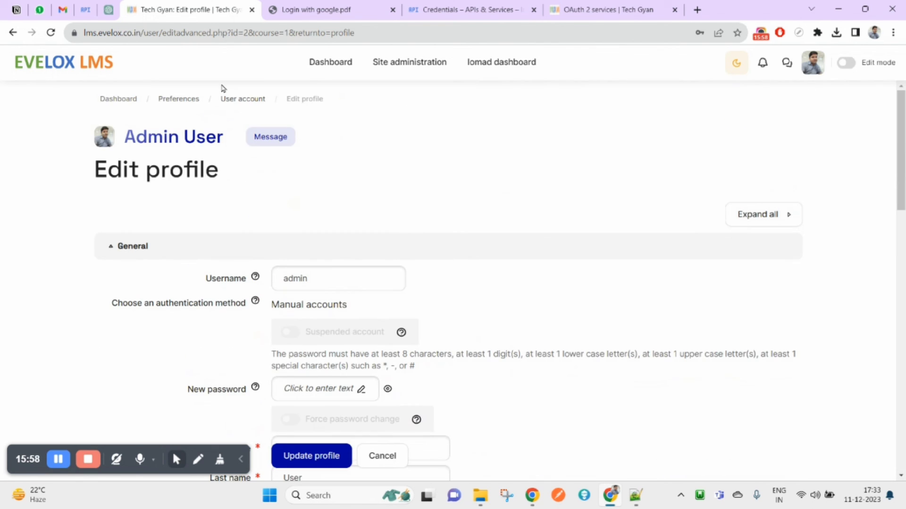
- Return from the profile editor to the dashboard and log out of Evelox LMS
click(105, 67)
click(507, 102)
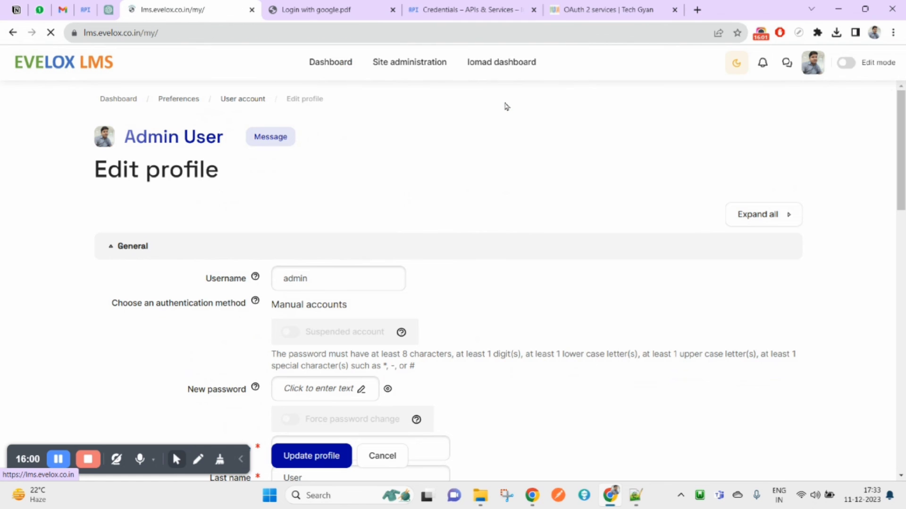
click(815, 74)
click(697, 307)
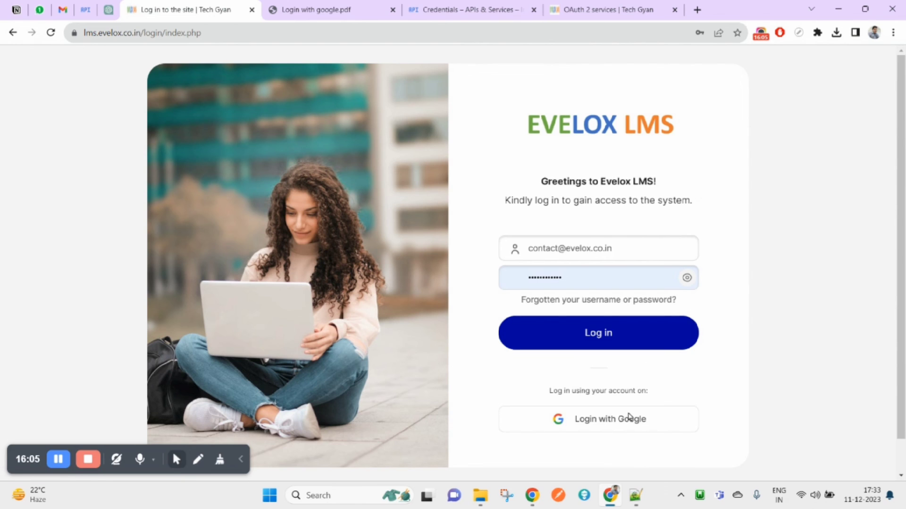